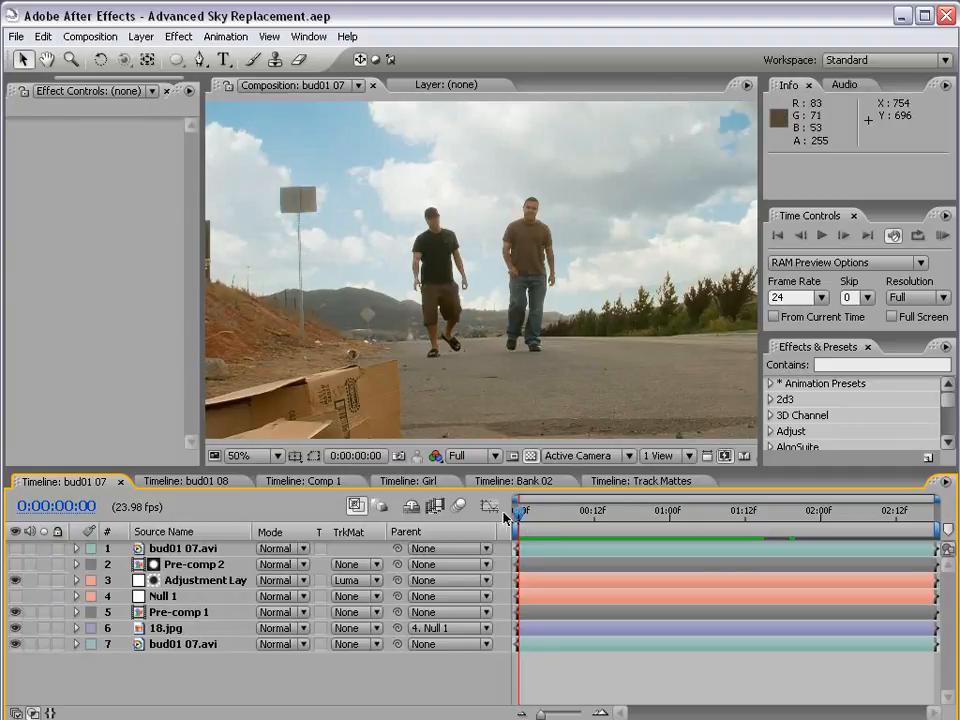
Preview the finished sky replacement in the bud01 07 composition
key(KP_0)
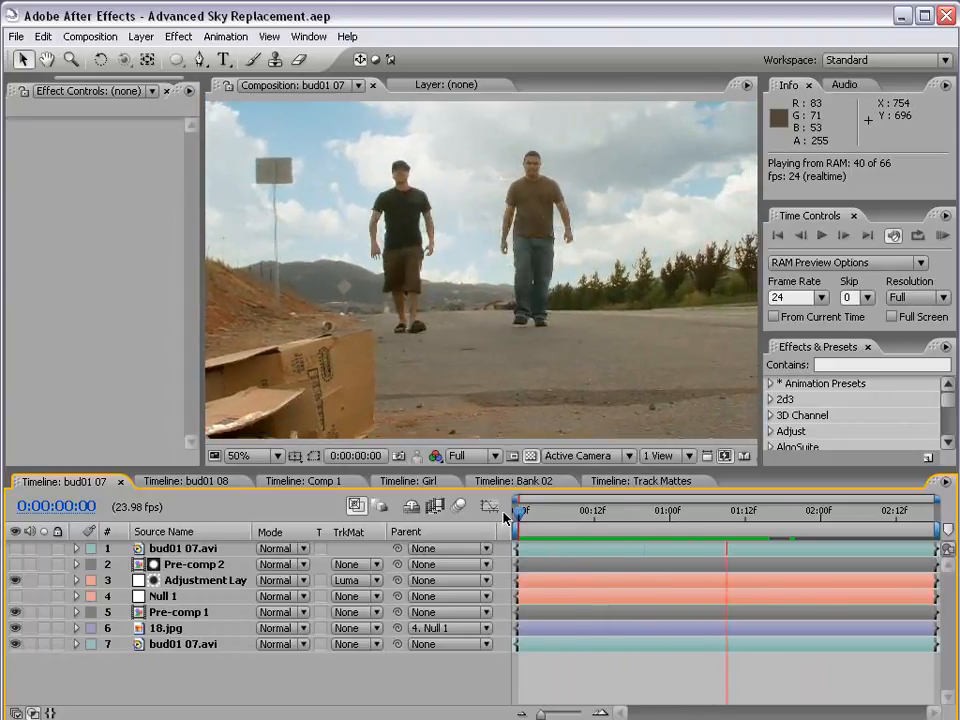
mouse_move(519, 512)
mouse_down()
mouse_move(705, 516)
mouse_move(530, 514)
mouse_up()
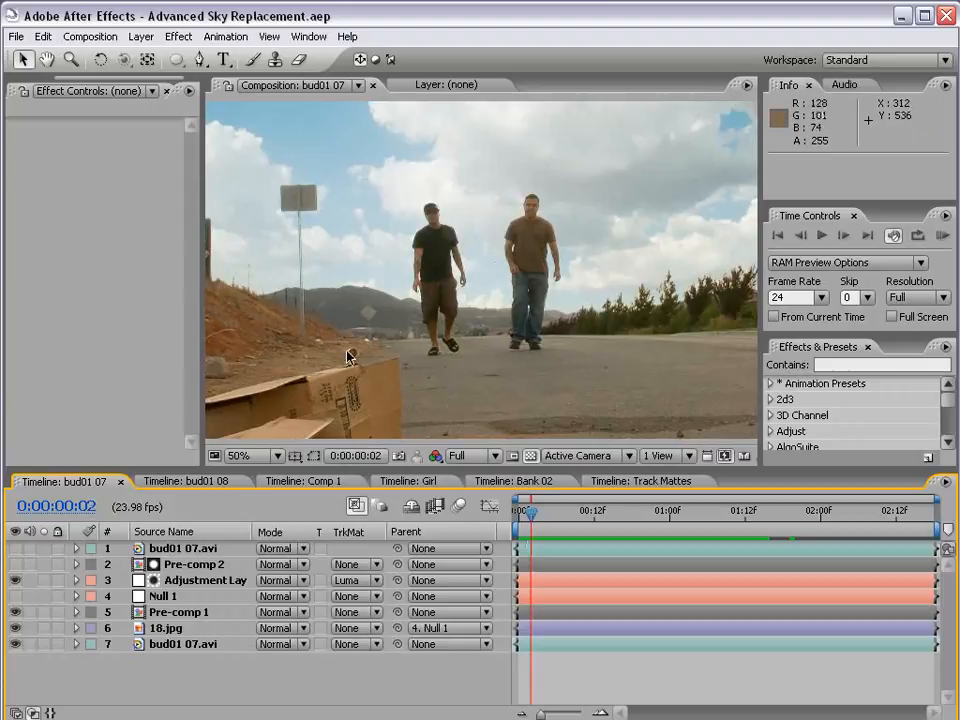
In Comp 1, duplicate the bud01 07.avi layer twice to stack three copies of the footage
click(304, 482)
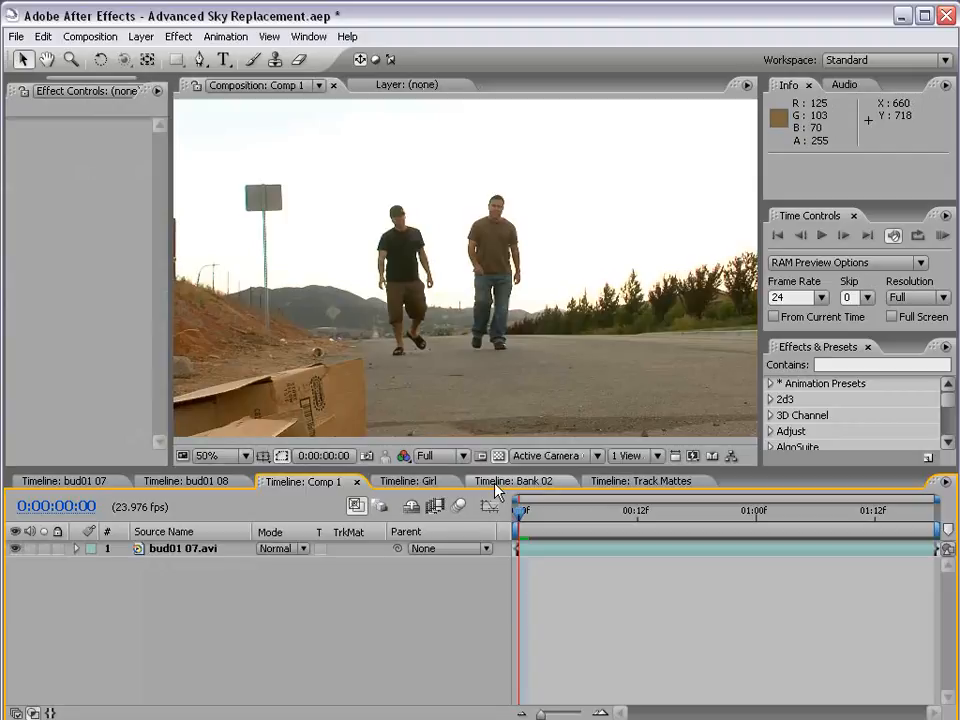
click(170, 550)
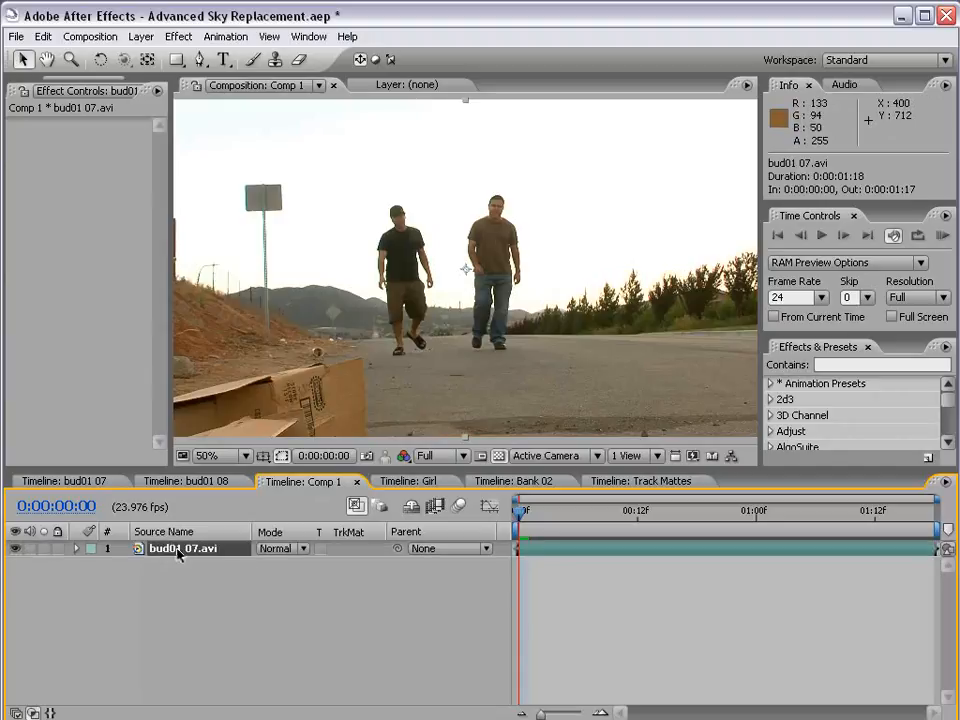
key(ctrl+d)
key(ctrl+d)
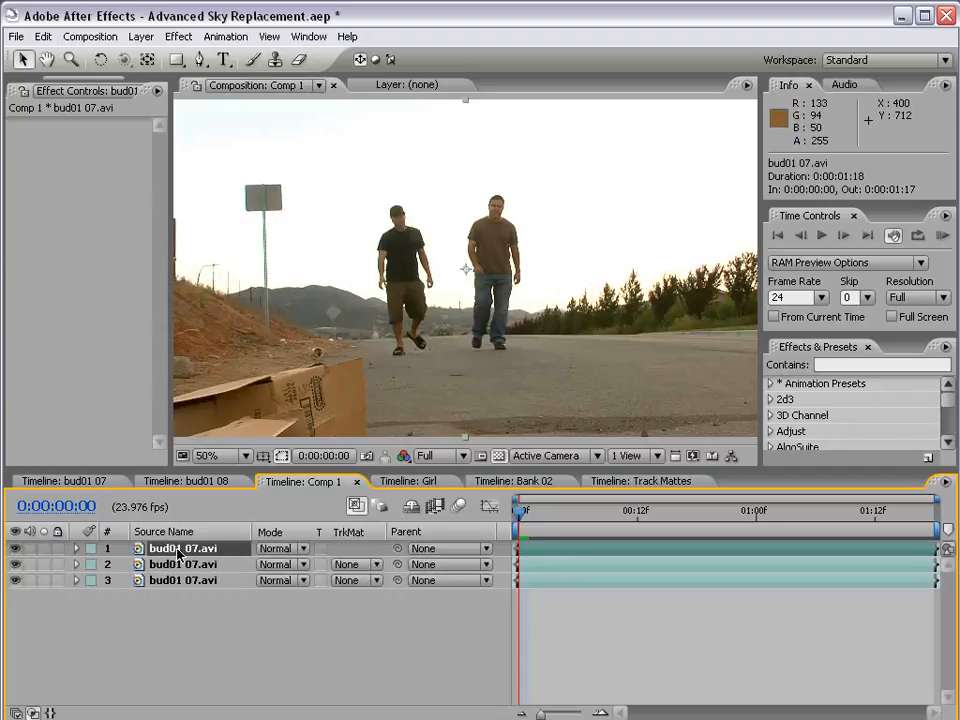
click(178, 603)
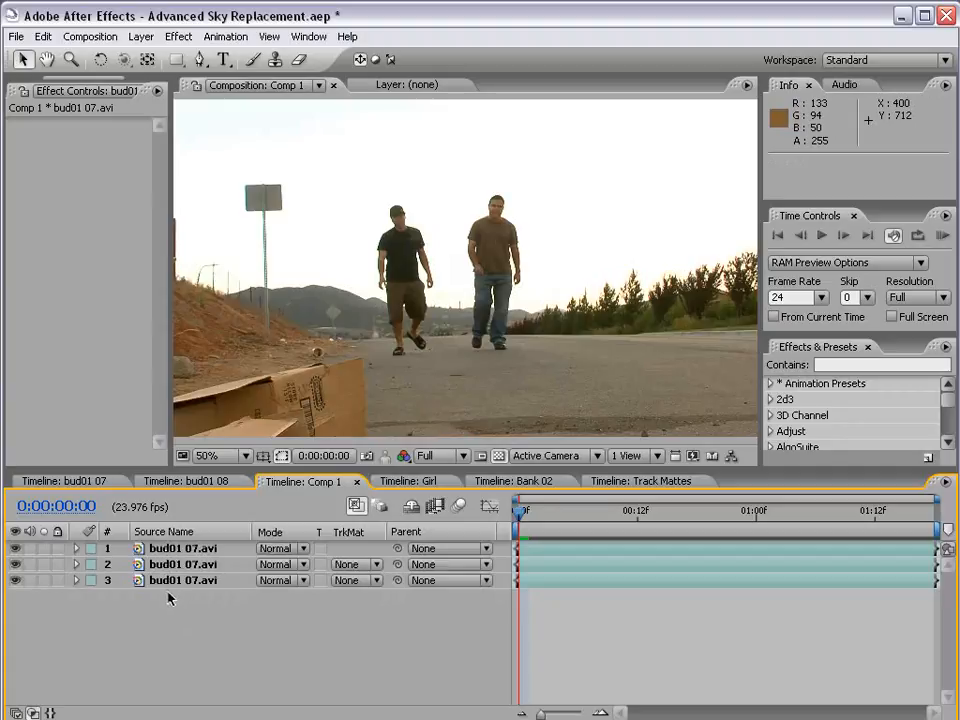
Apply the Colorama color correction effect to the topmost bud01 07.avi layer
click(173, 549)
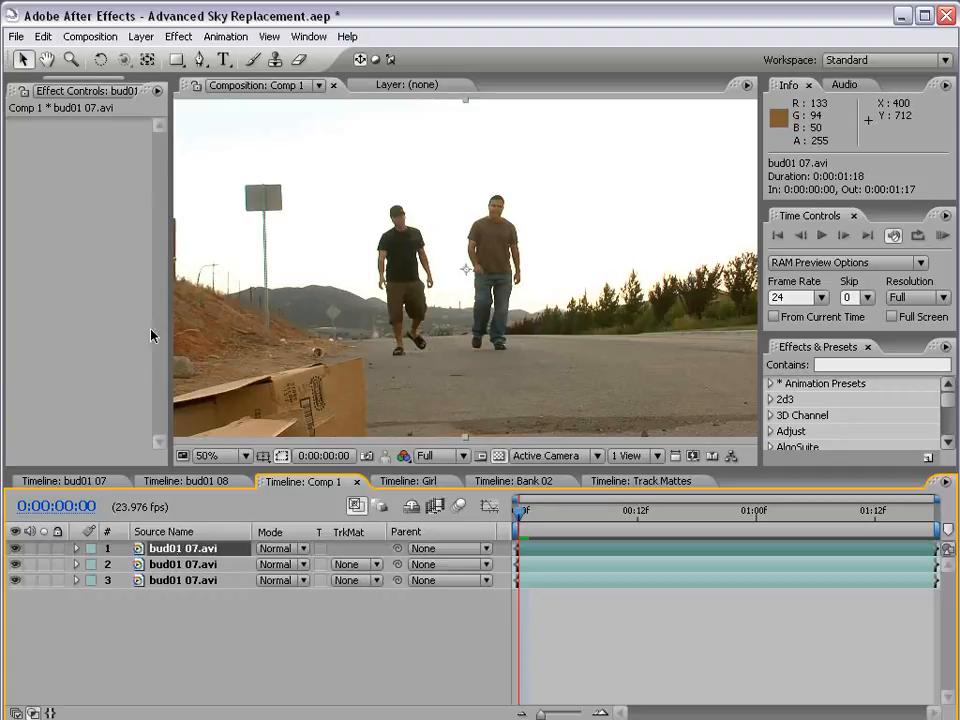
click(178, 37)
mouse_move(212, 228)
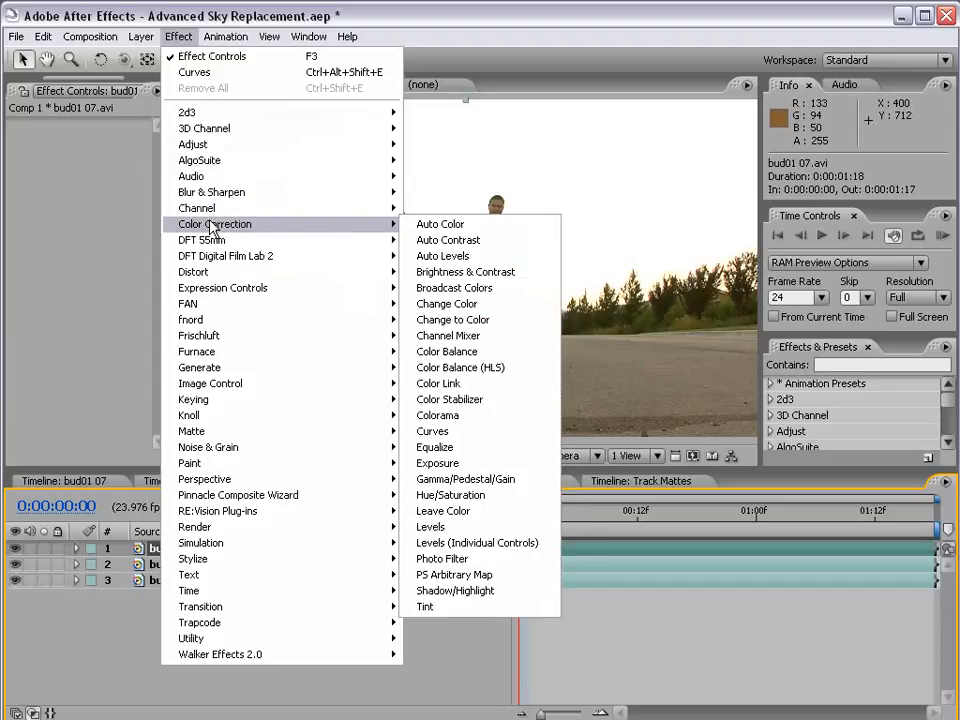
click(474, 415)
scroll(439, 323, down, 1)
scroll(439, 323, up, 1)
key(grave)
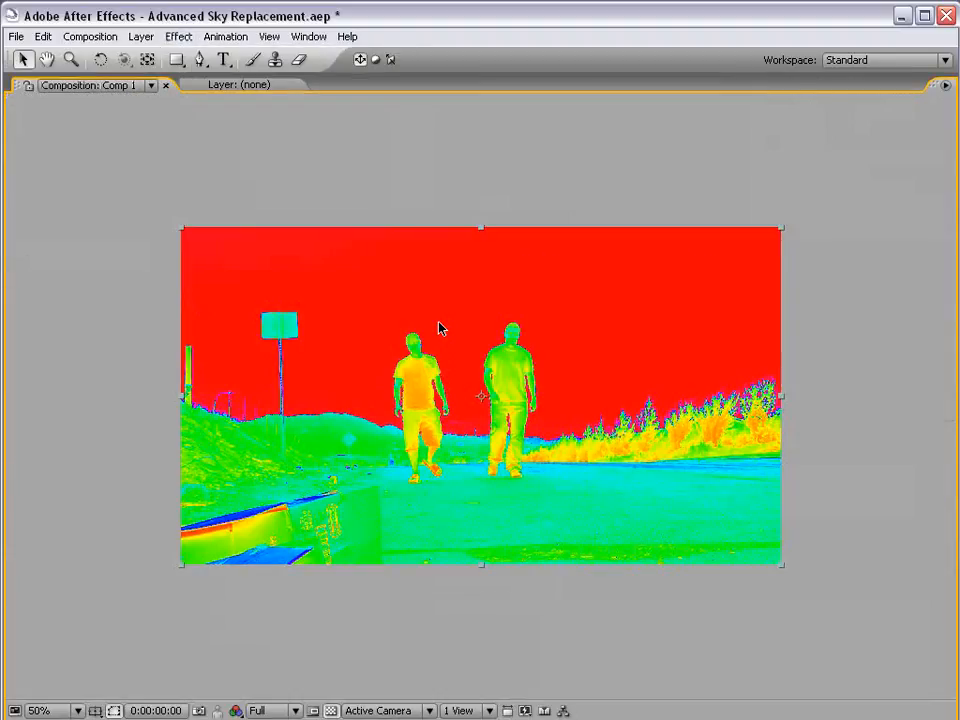
key(grave)
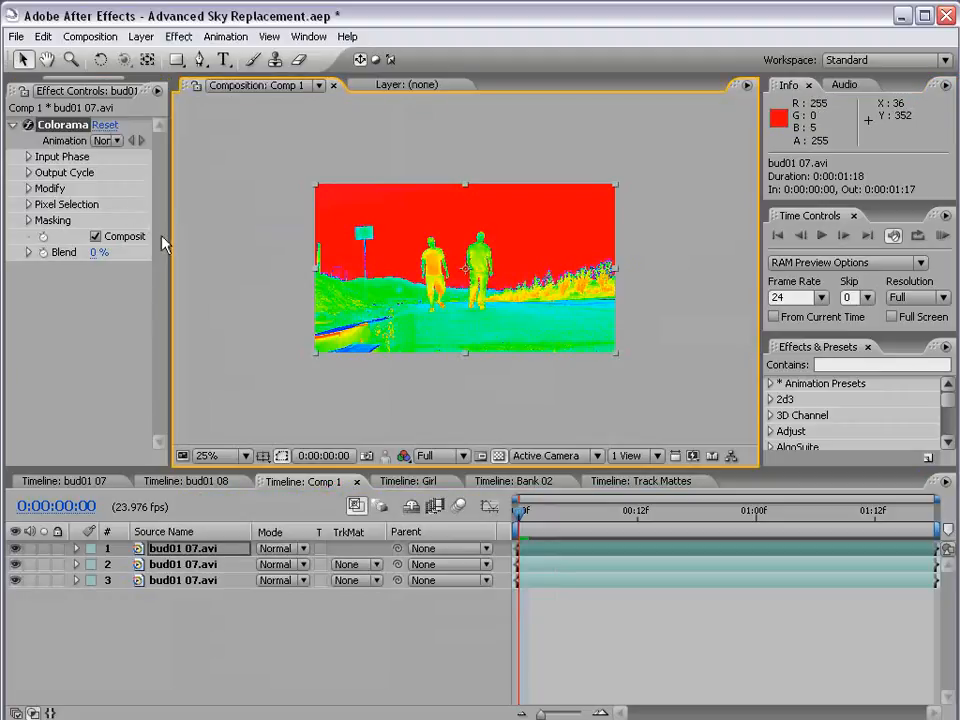
Widen the effect settings area and set Colorama's Output Cycle preset palette to Ramp Grey
drag(168, 236, 312, 242)
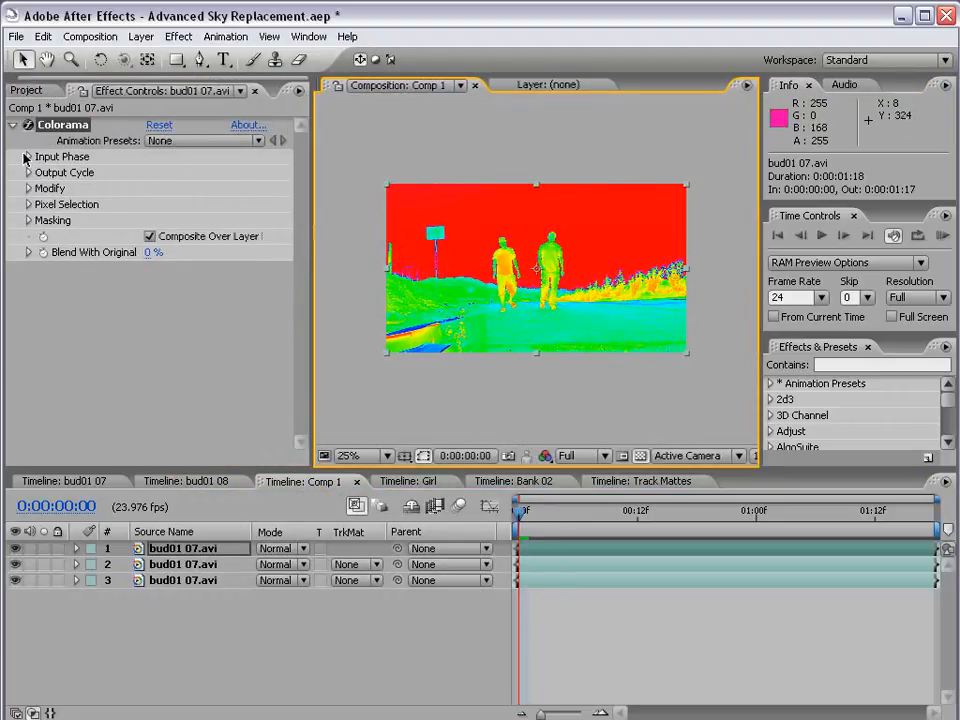
click(25, 158)
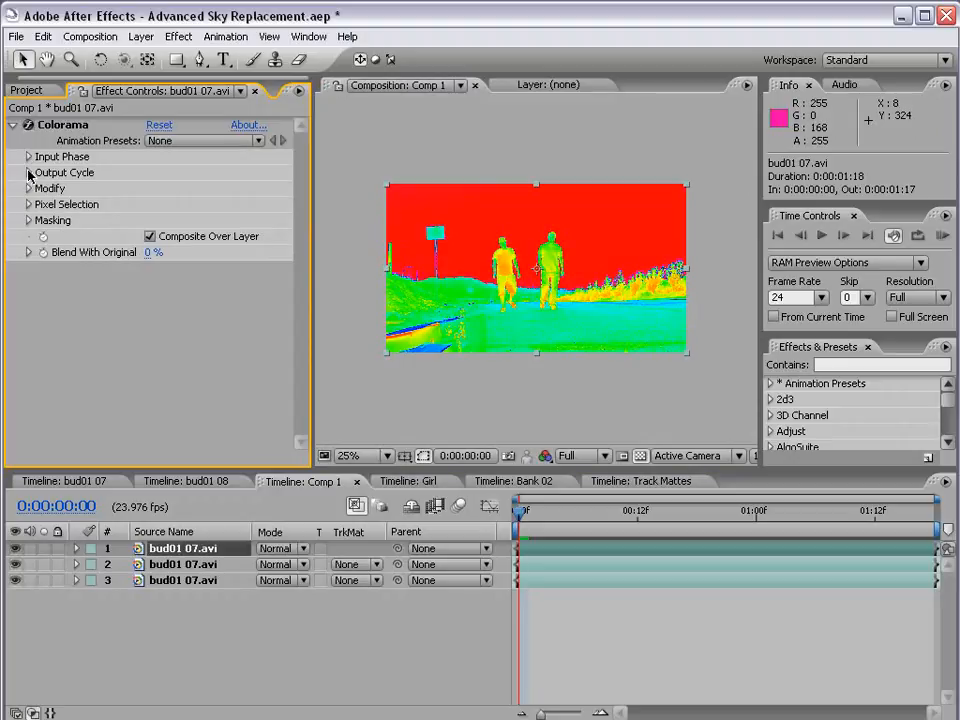
click(29, 173)
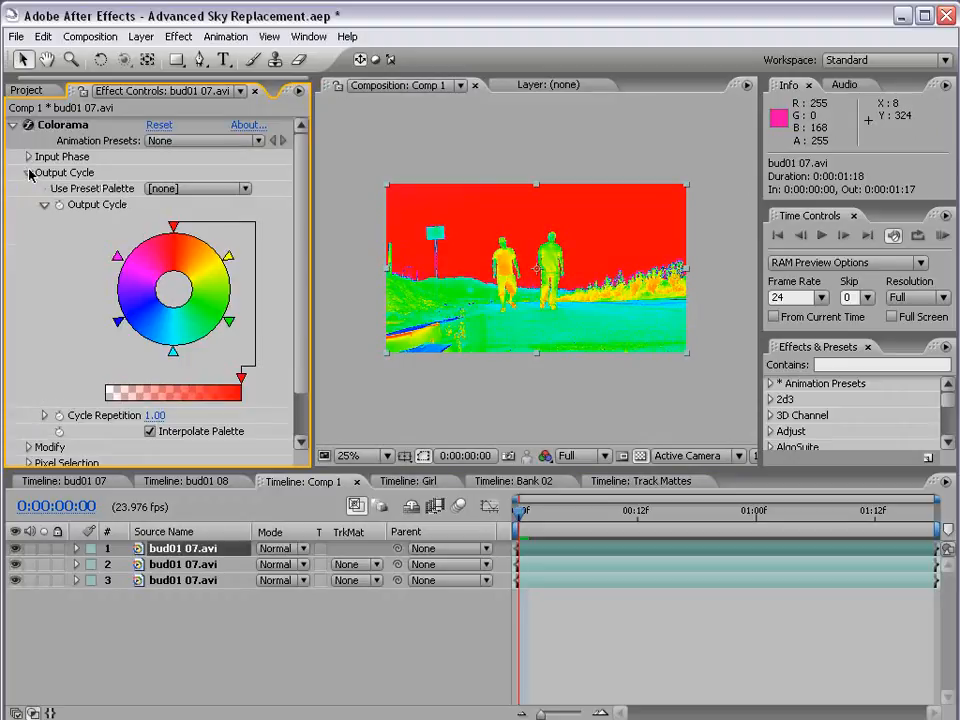
click(165, 189)
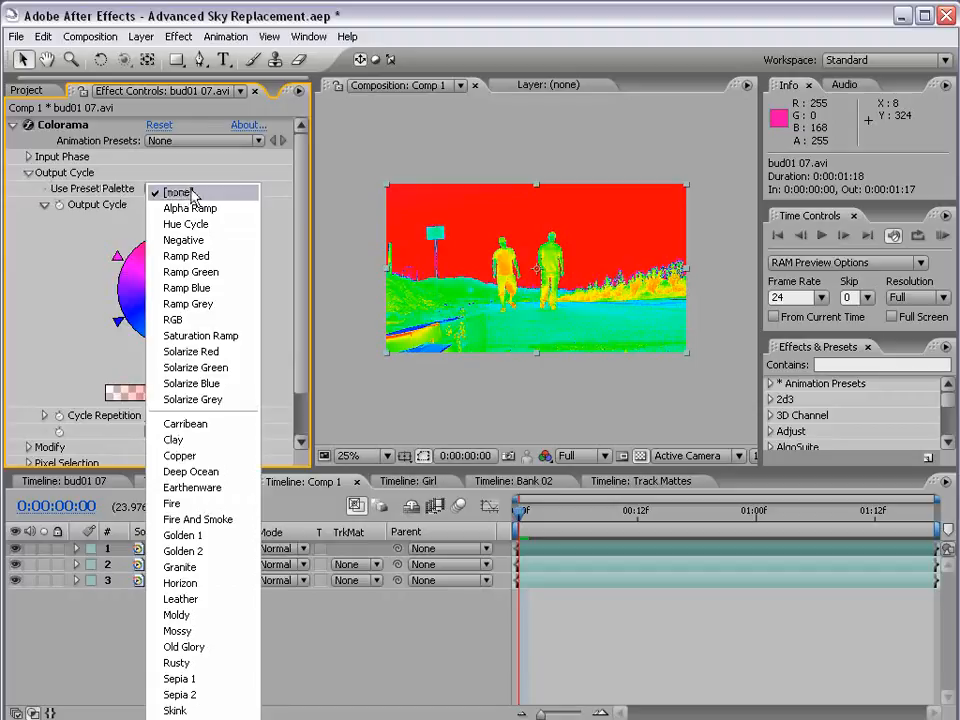
click(187, 305)
scroll(555, 288, up, 1)
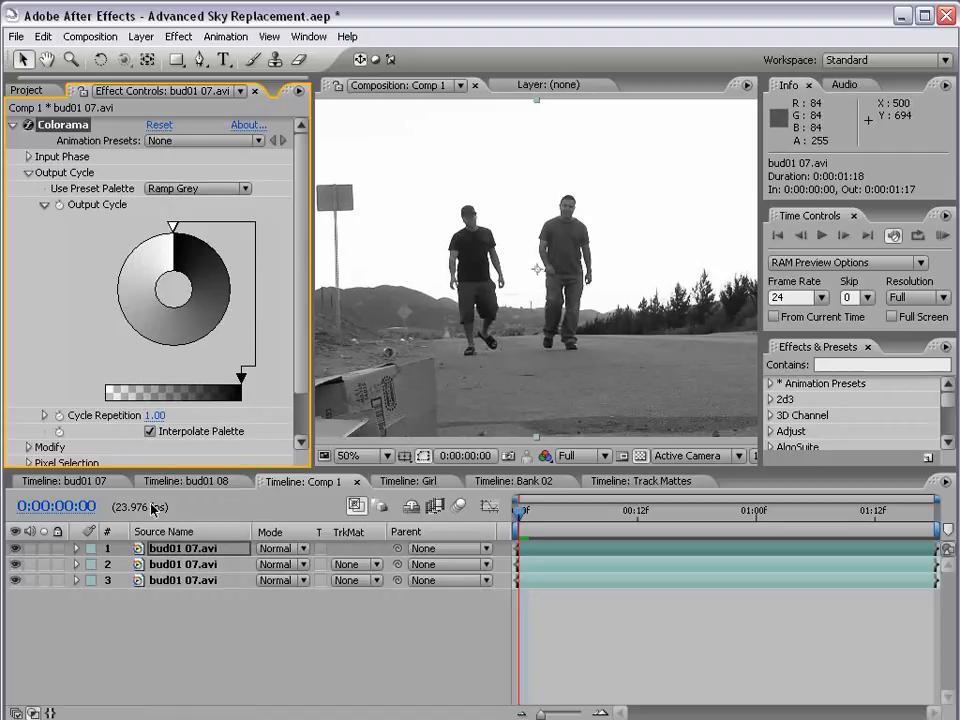
click(160, 548)
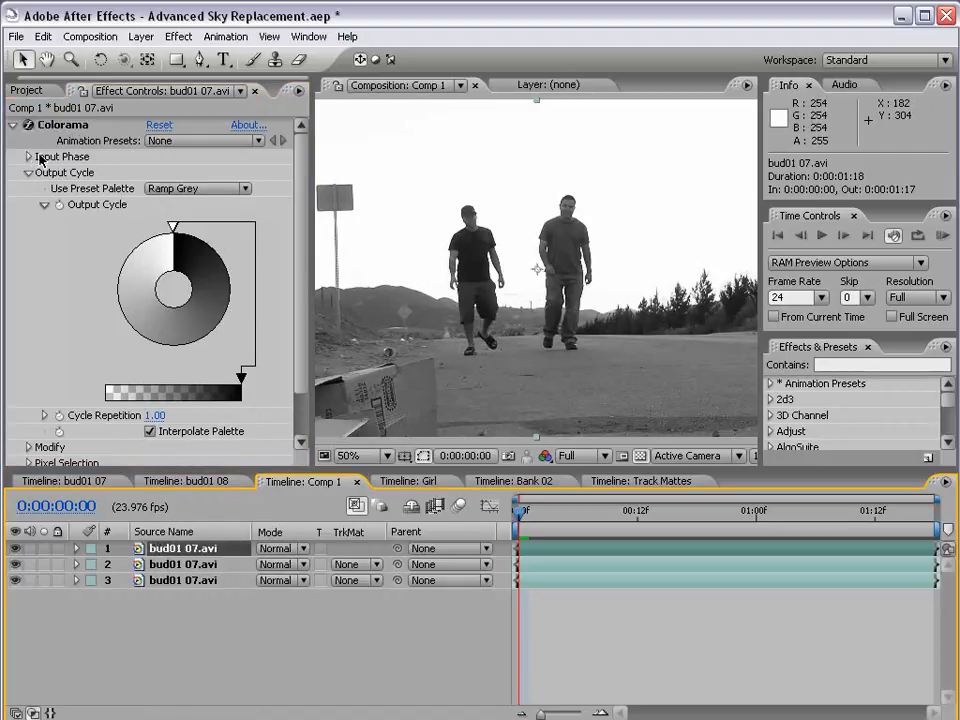
click(29, 157)
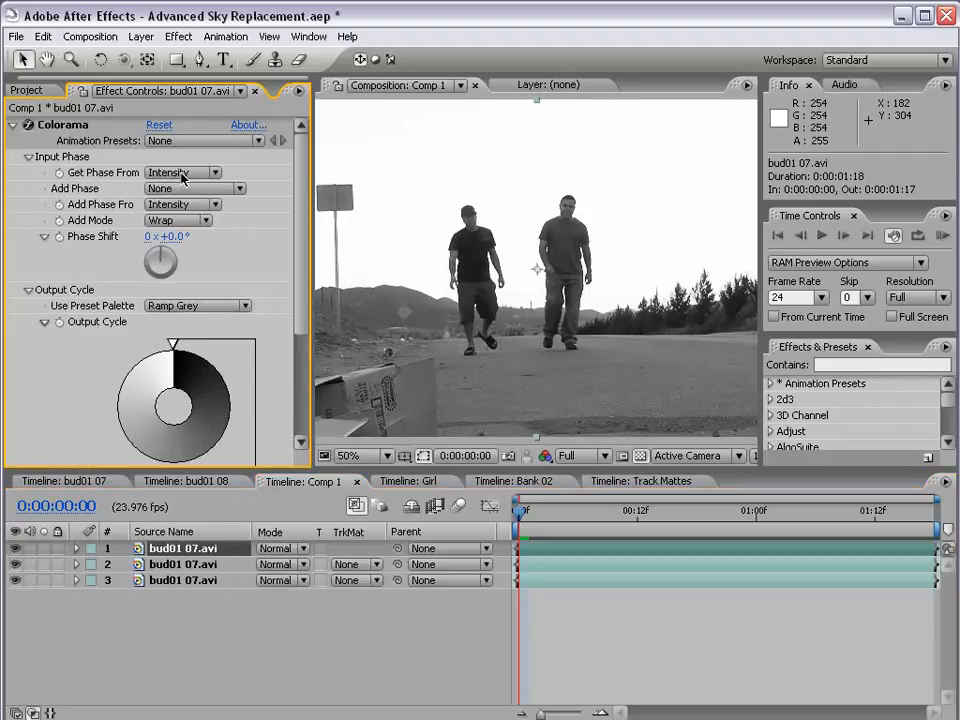
click(29, 157)
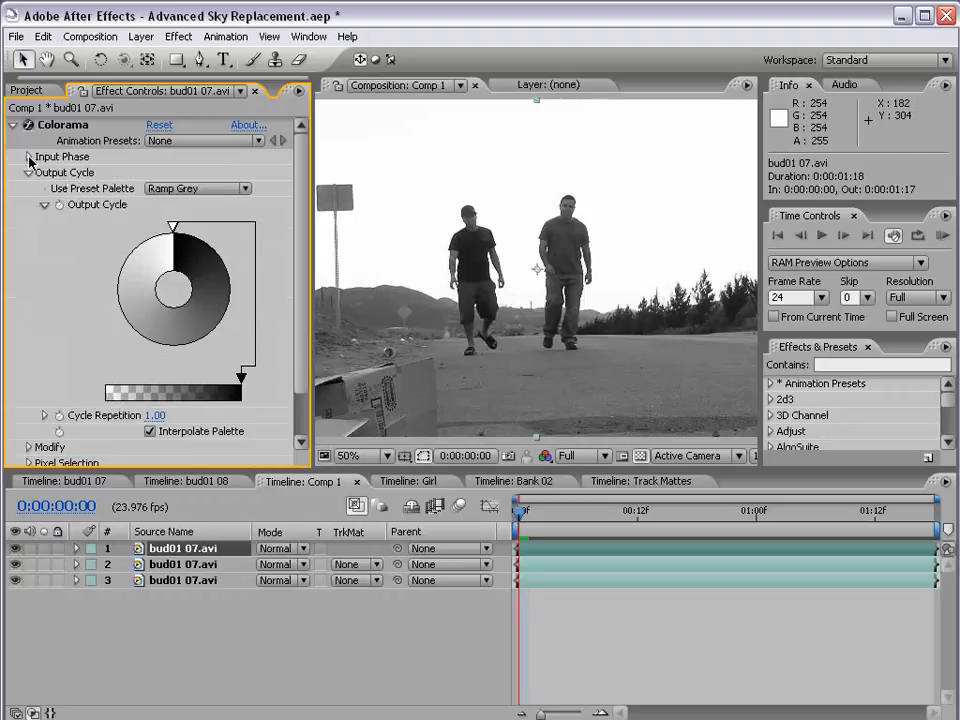
Add a black color point to Colorama's Output Cycle, about three quarters of the way clockwise around the wheel
click(176, 229)
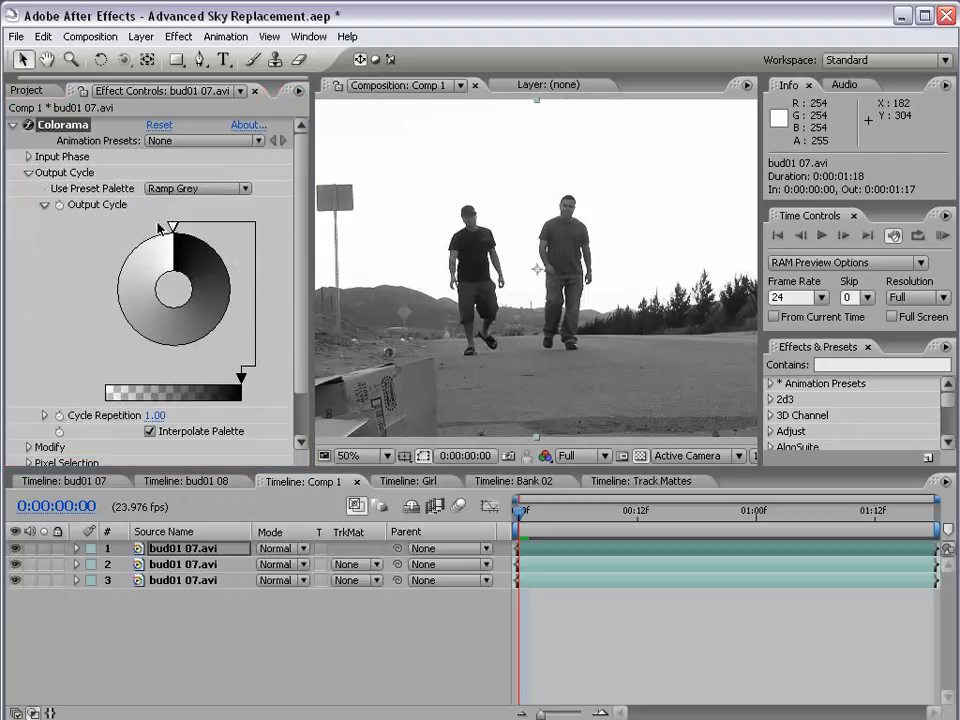
double_click(118, 297)
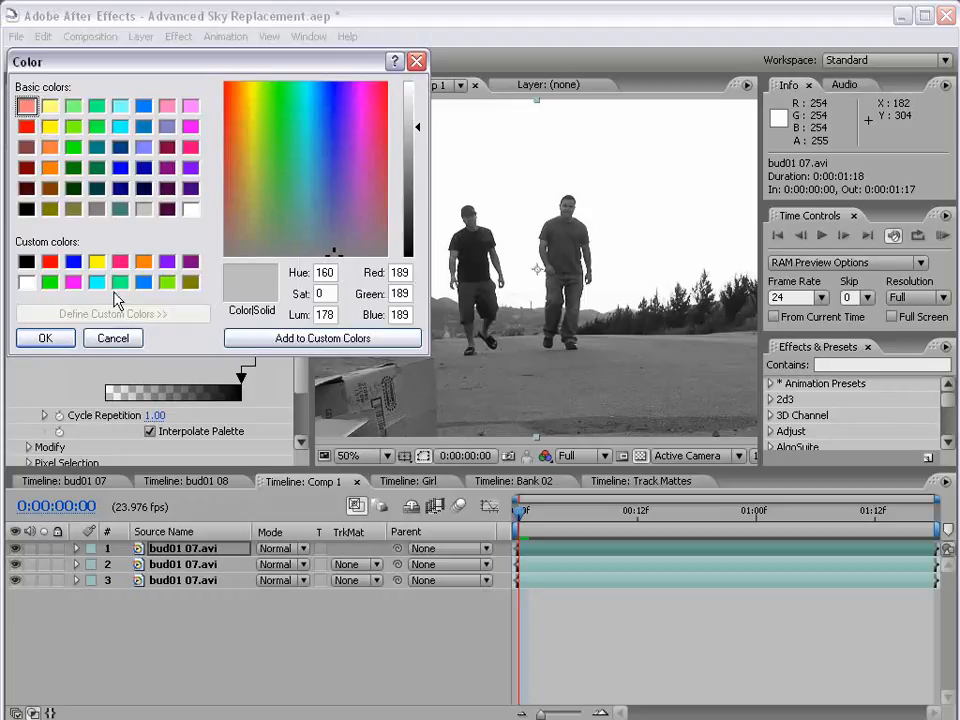
click(26, 261)
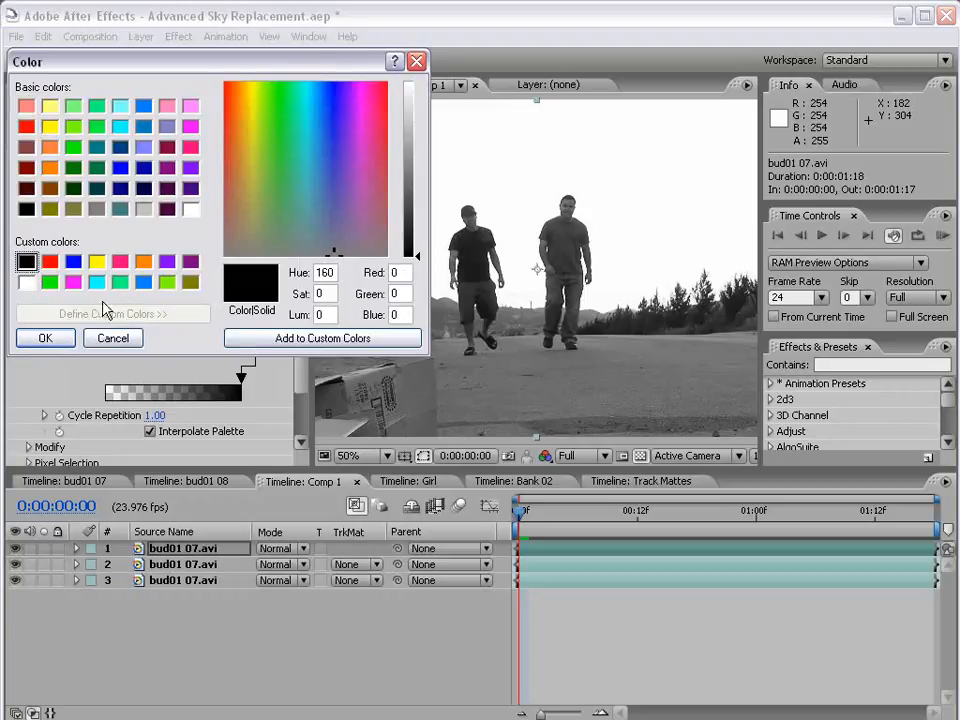
click(45, 338)
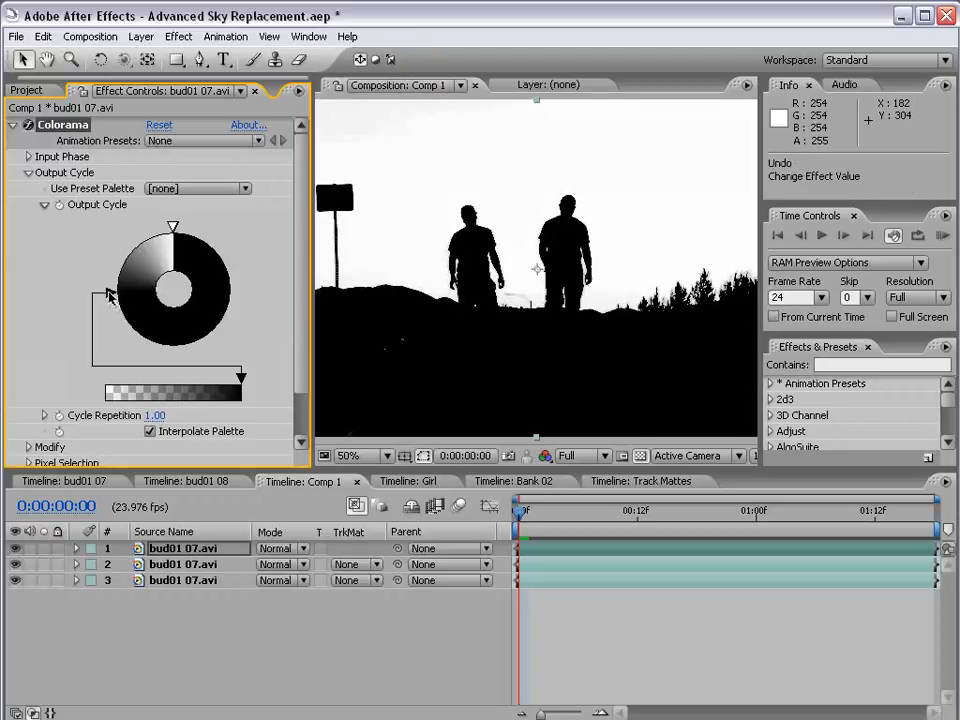
mouse_move(110, 295)
mouse_down()
mouse_move(131, 333)
mouse_move(199, 326)
mouse_move(214, 296)
mouse_move(183, 327)
mouse_move(144, 321)
mouse_move(232, 290)
mouse_move(305, 297)
mouse_up()
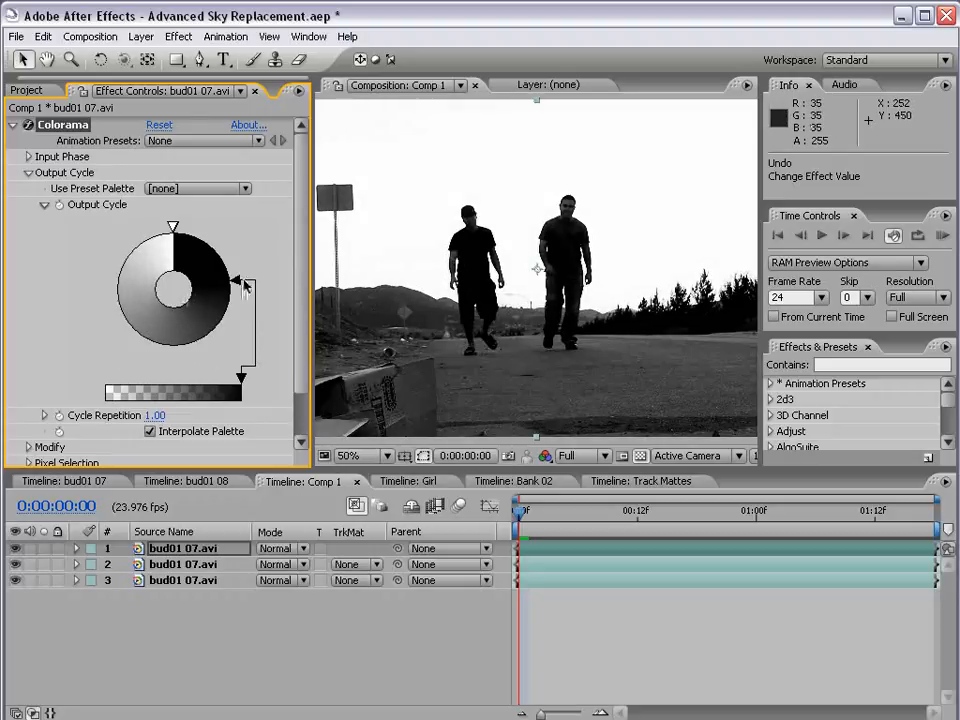
mouse_move(240, 287)
mouse_down()
mouse_move(163, 315)
mouse_move(145, 288)
mouse_move(133, 294)
mouse_up()
Add a white color point to the Output Cycle and place it just above the black point for a hard-edged matte
scroll(493, 315, down, 1)
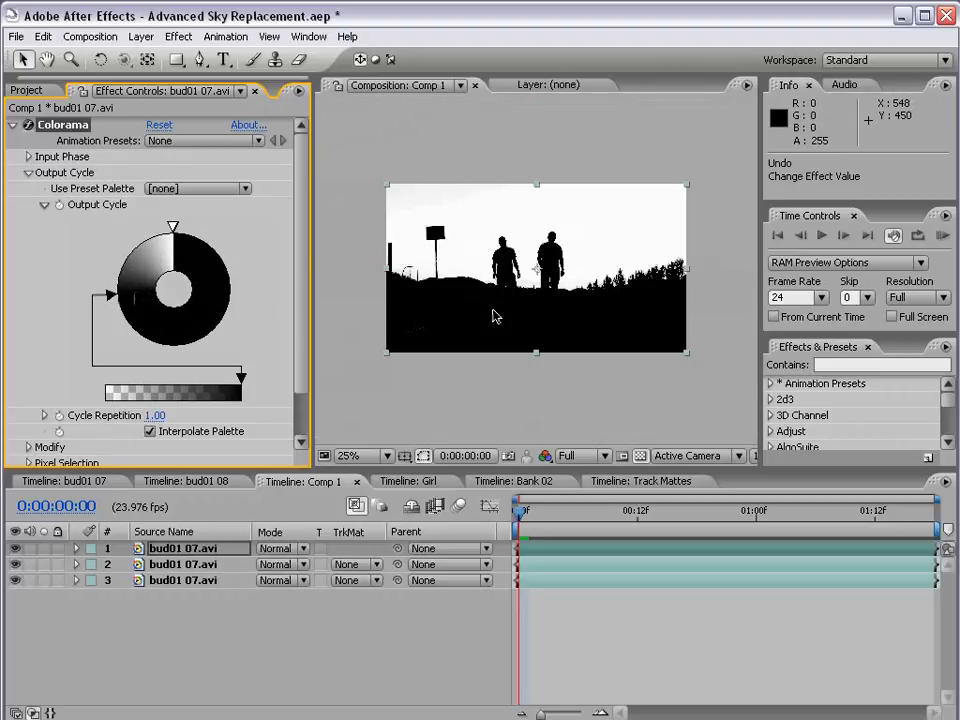
scroll(592, 343, up, 1)
scroll(592, 343, up, 1)
key(space)
drag(636, 350, 436, 328)
drag(603, 363, 510, 345)
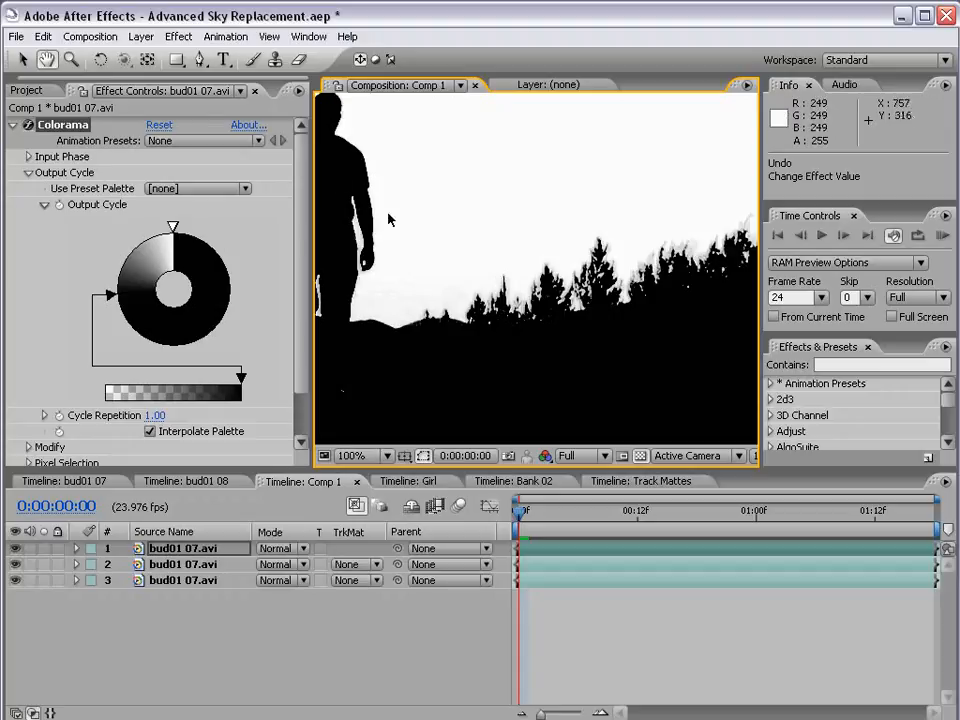
click(124, 276)
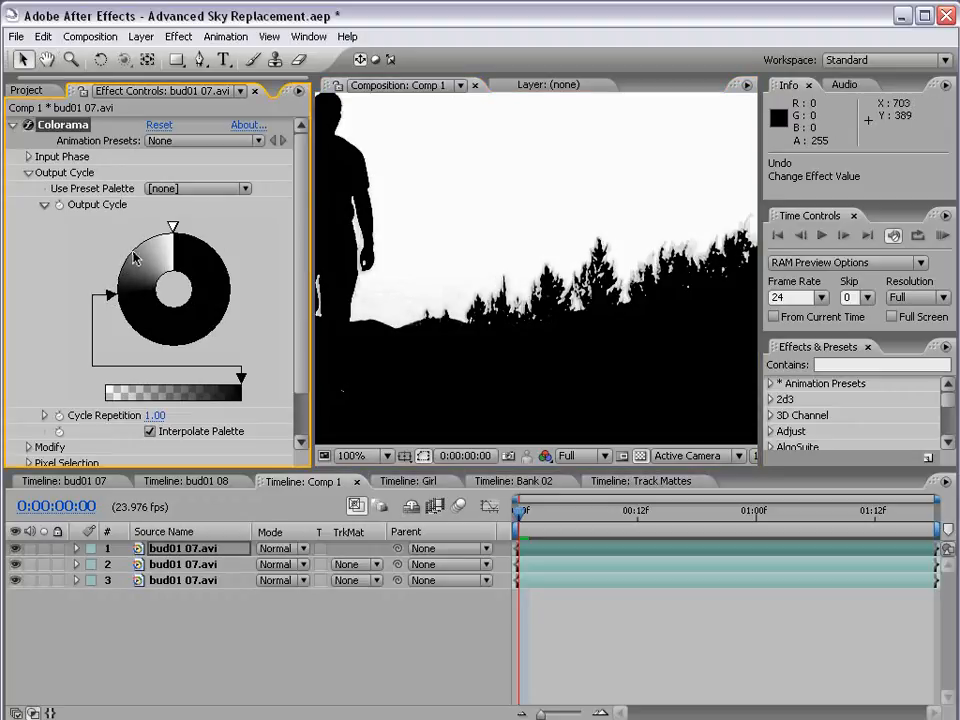
double_click(134, 258)
click(26, 282)
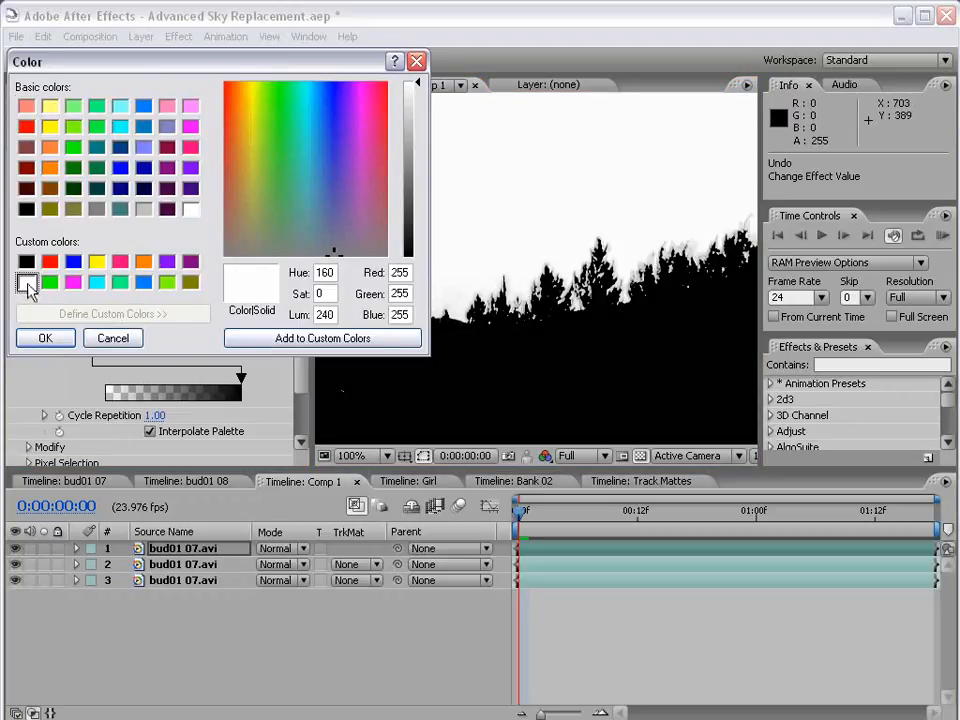
click(45, 338)
mouse_move(124, 250)
mouse_down()
mouse_move(155, 228)
mouse_move(122, 250)
mouse_move(110, 284)
mouse_up()
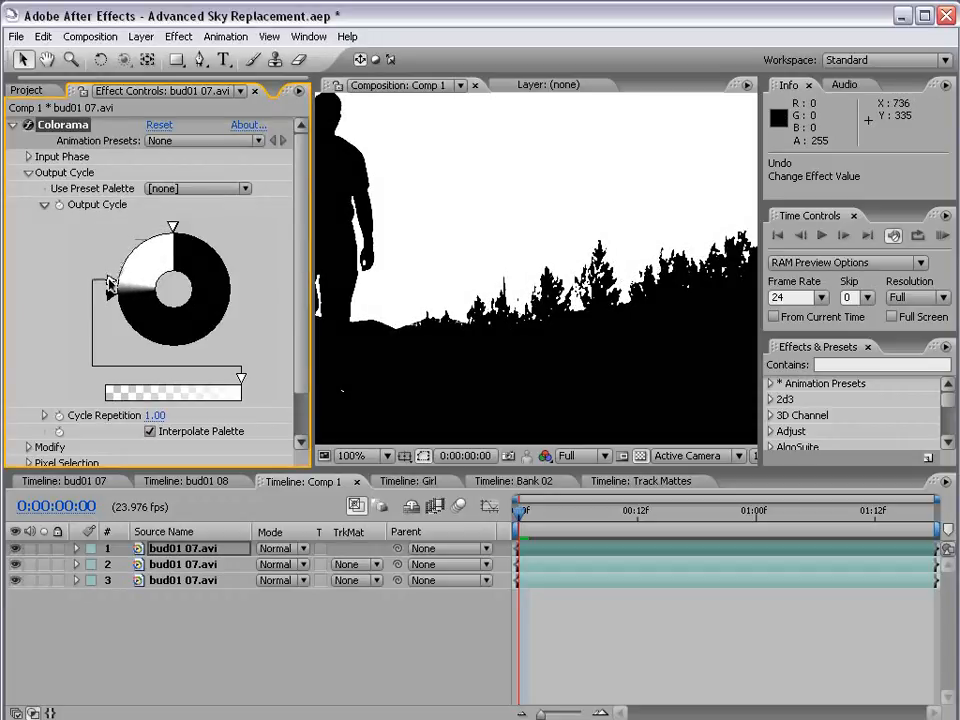
Soften the tree-line edges by moving the white point near the top of the wheel and the black point slightly up
scroll(632, 274, up, 1)
key(h)
drag(613, 336, 547, 304)
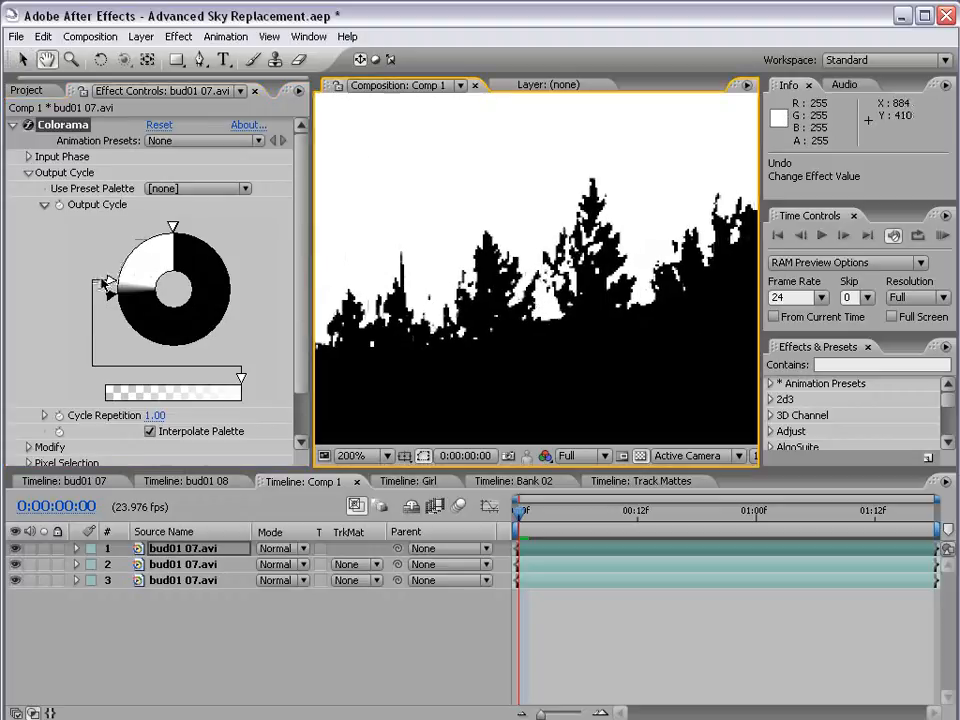
mouse_move(110, 284)
mouse_down()
mouse_move(122, 226)
mouse_move(166, 222)
mouse_move(143, 258)
mouse_move(161, 235)
mouse_up()
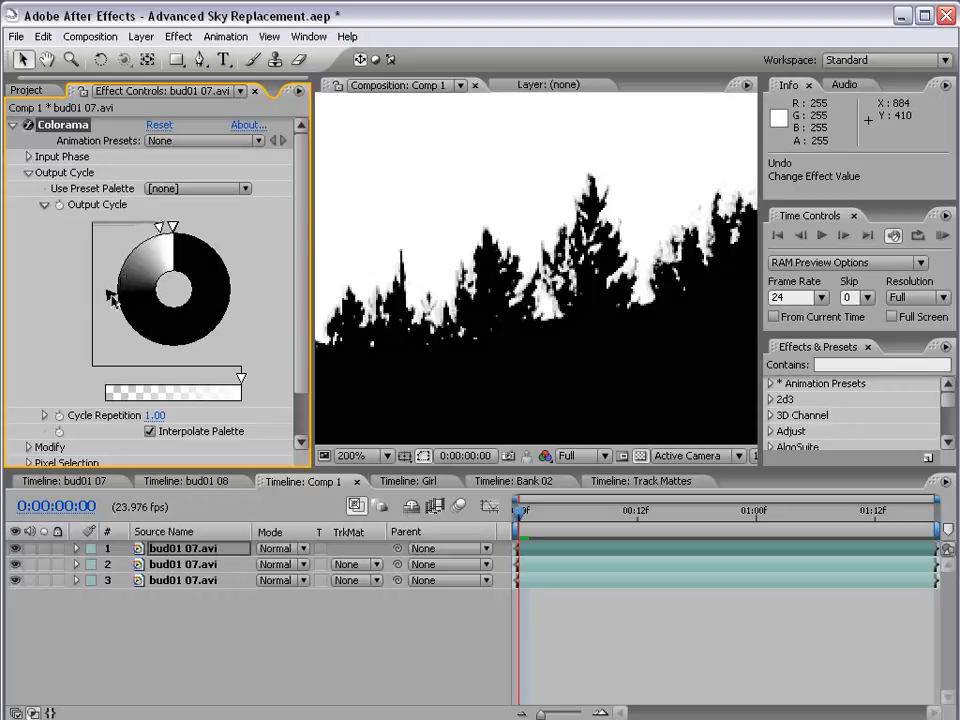
mouse_move(111, 296)
mouse_down()
mouse_move(118, 320)
mouse_move(110, 284)
mouse_up()
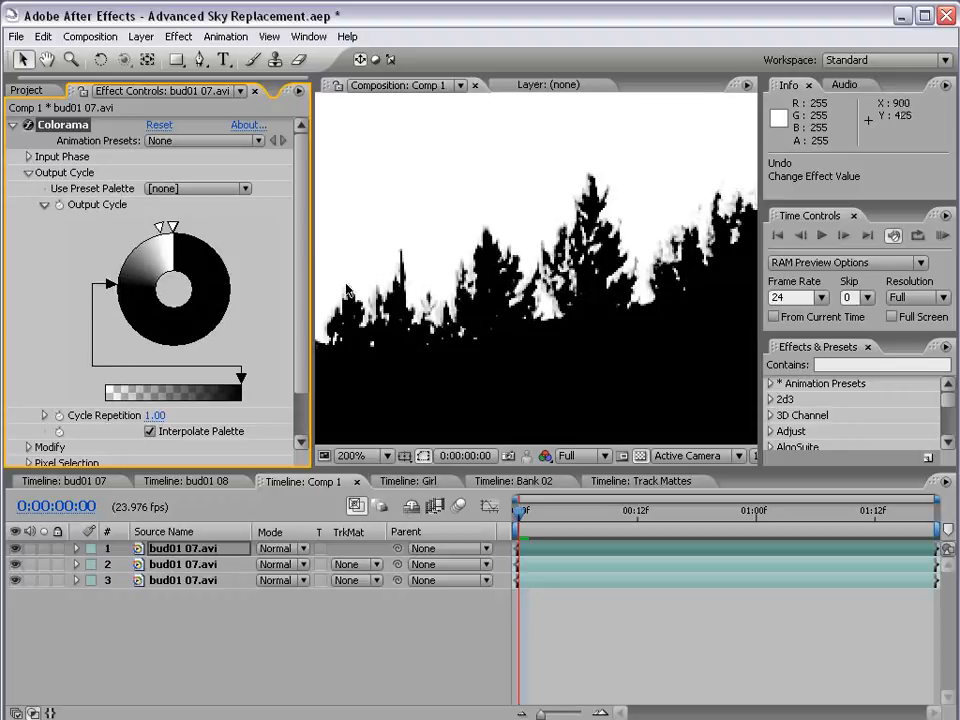
Compare the black-and-white matte with the original footage by toggling the topmost layer's visibility
scroll(494, 338, down, 1)
scroll(450, 306, down, 1)
key(space)
drag(369, 231, 420, 276)
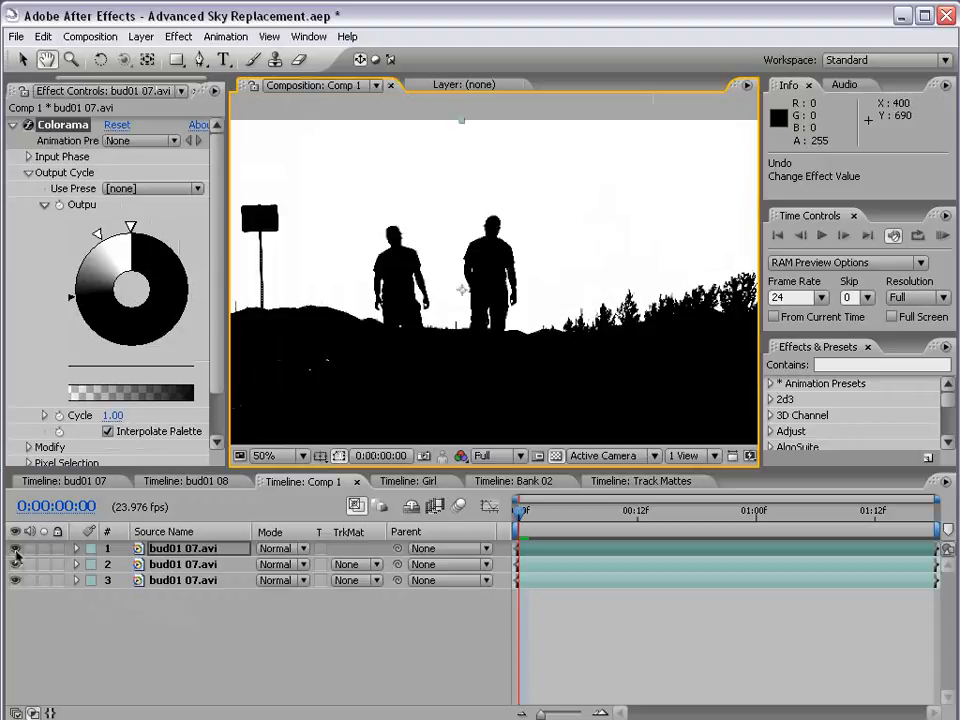
click(15, 548)
click(15, 548)
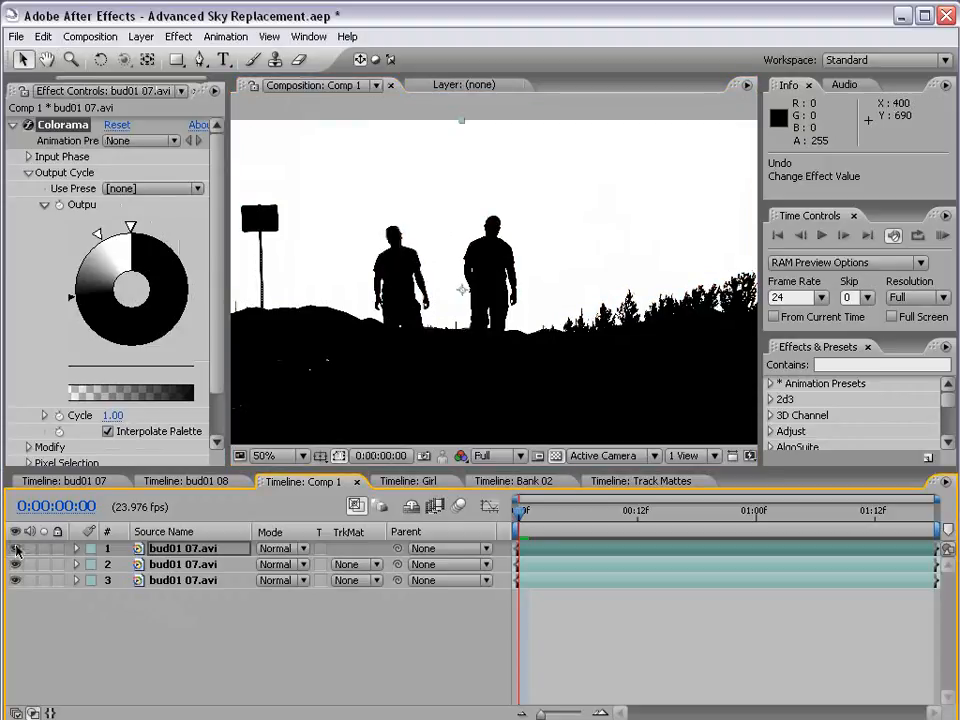
Set the middle bud01 07.avi layer's track matte to Luma Inverted Matte and hide the bottom copy of the footage
click(176, 564)
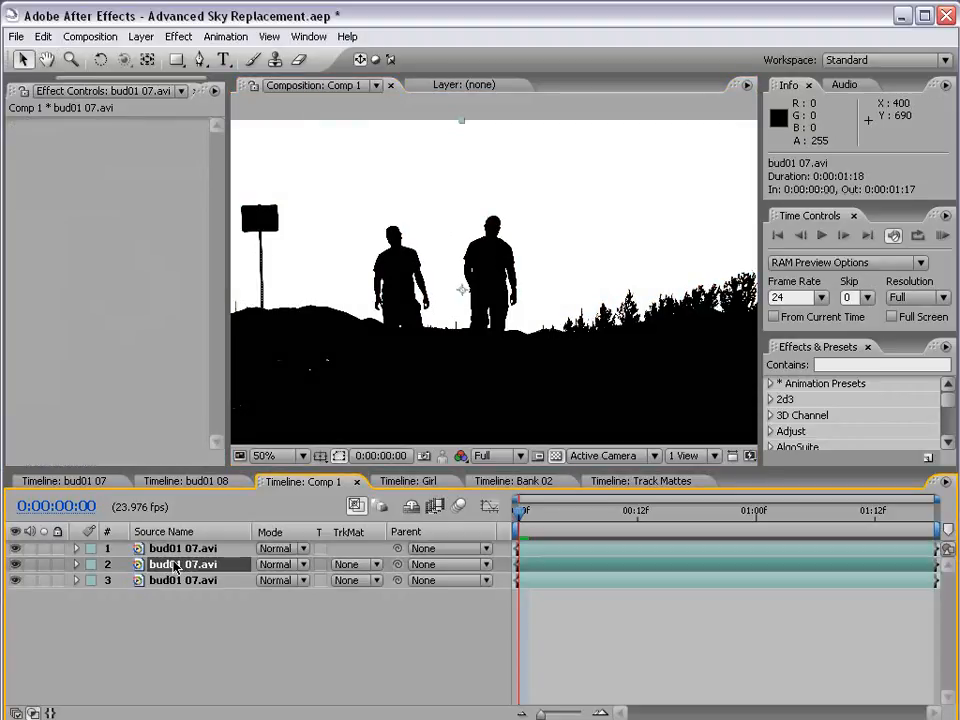
click(348, 565)
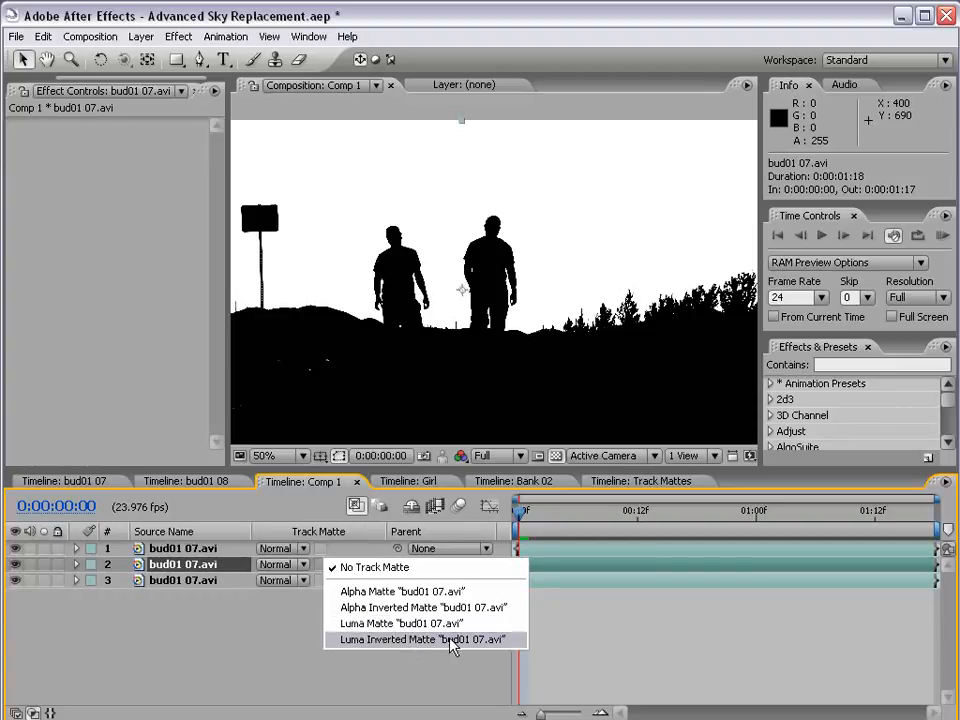
click(407, 640)
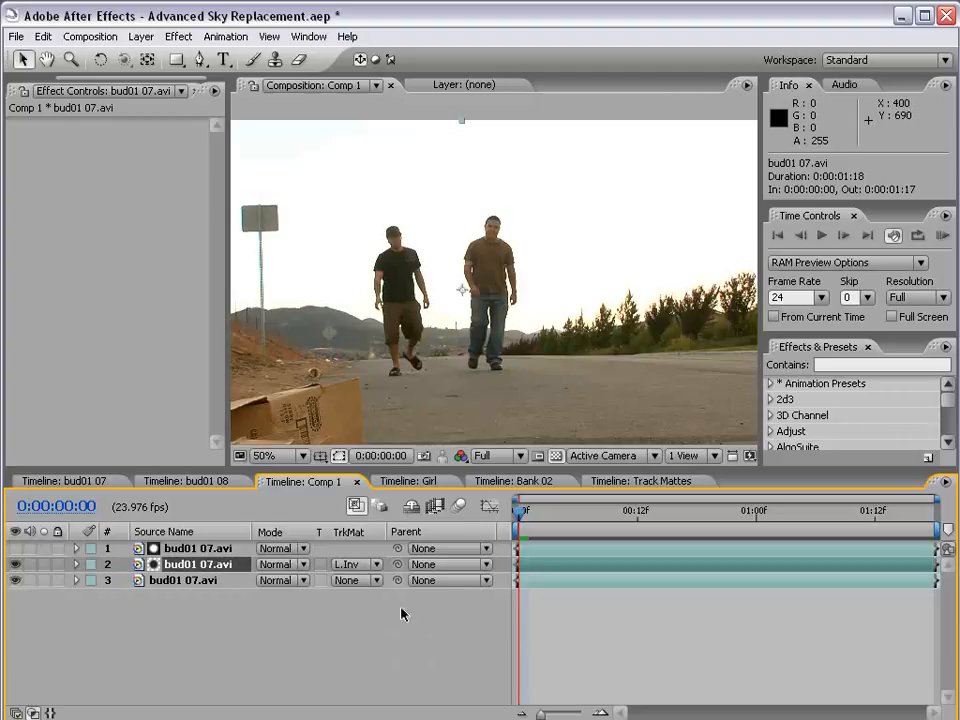
click(15, 580)
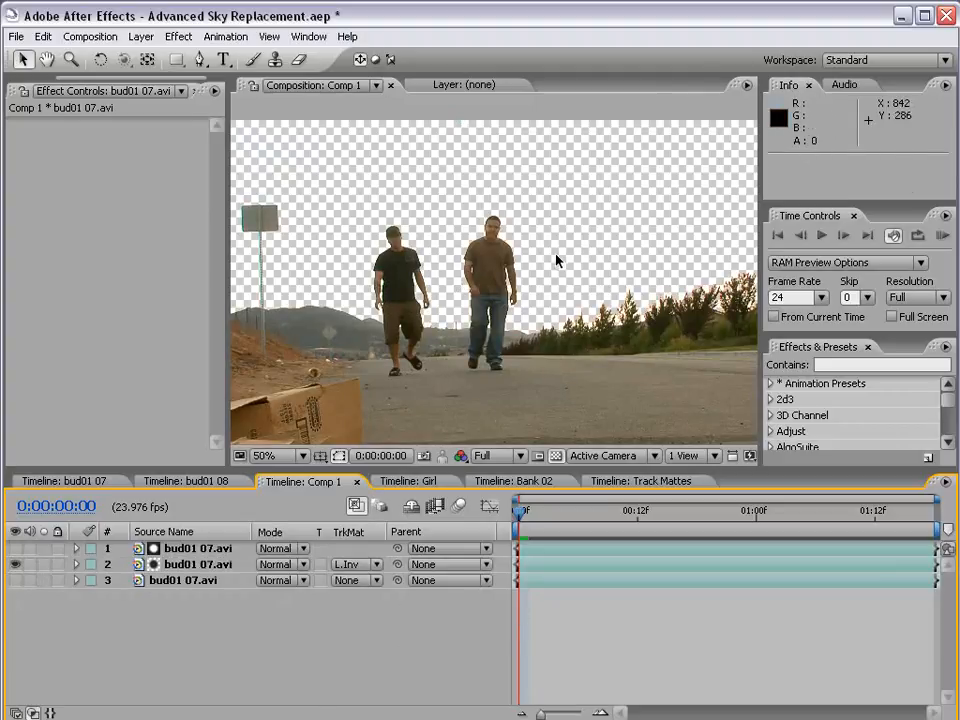
key(grave)
key(grave)
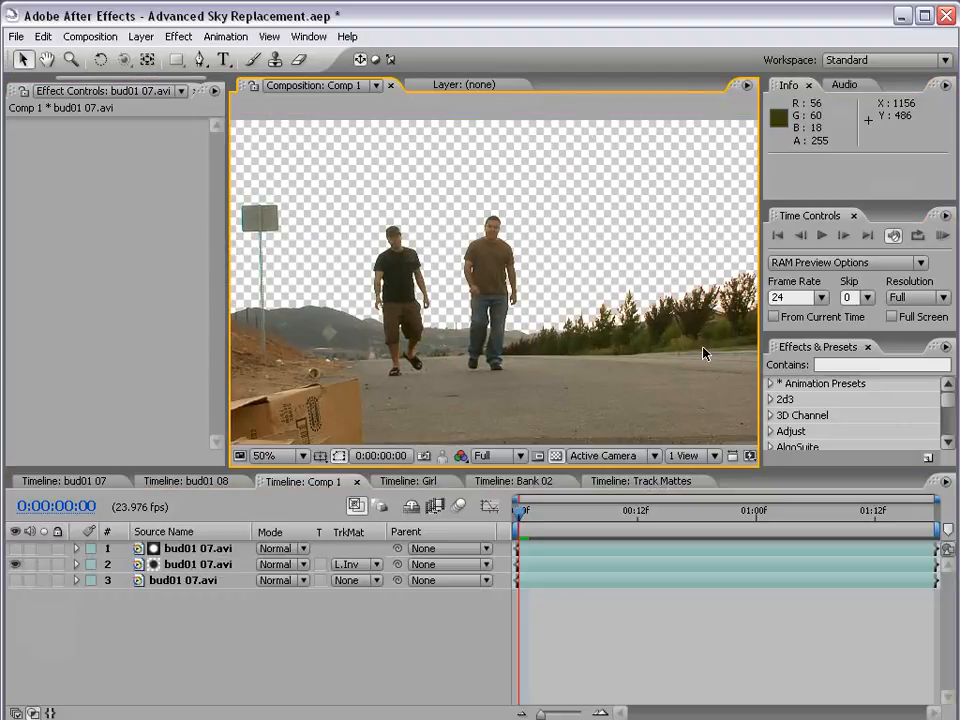
Compare the black-and-white matte with the cut-out footage by toggling the Colorama layer's visibility
click(145, 550)
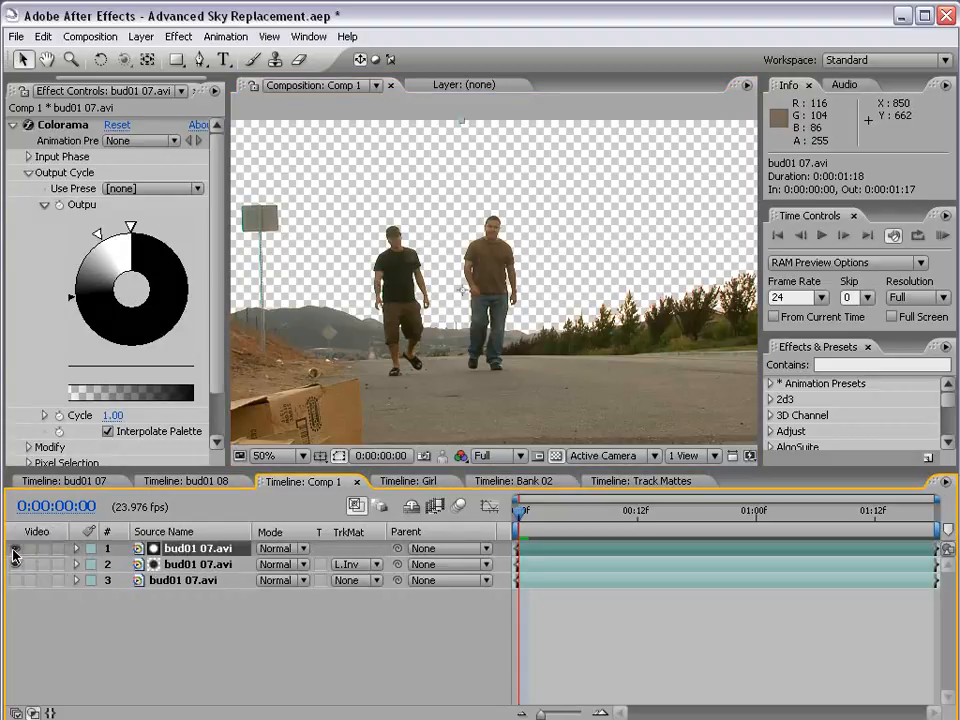
click(15, 548)
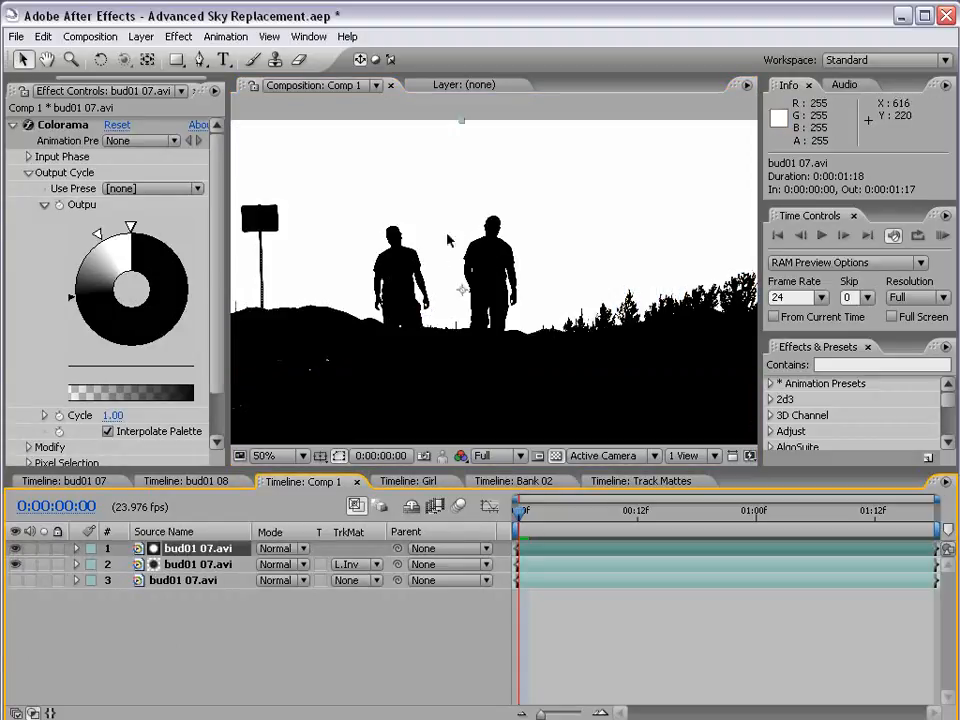
click(15, 548)
click(220, 562)
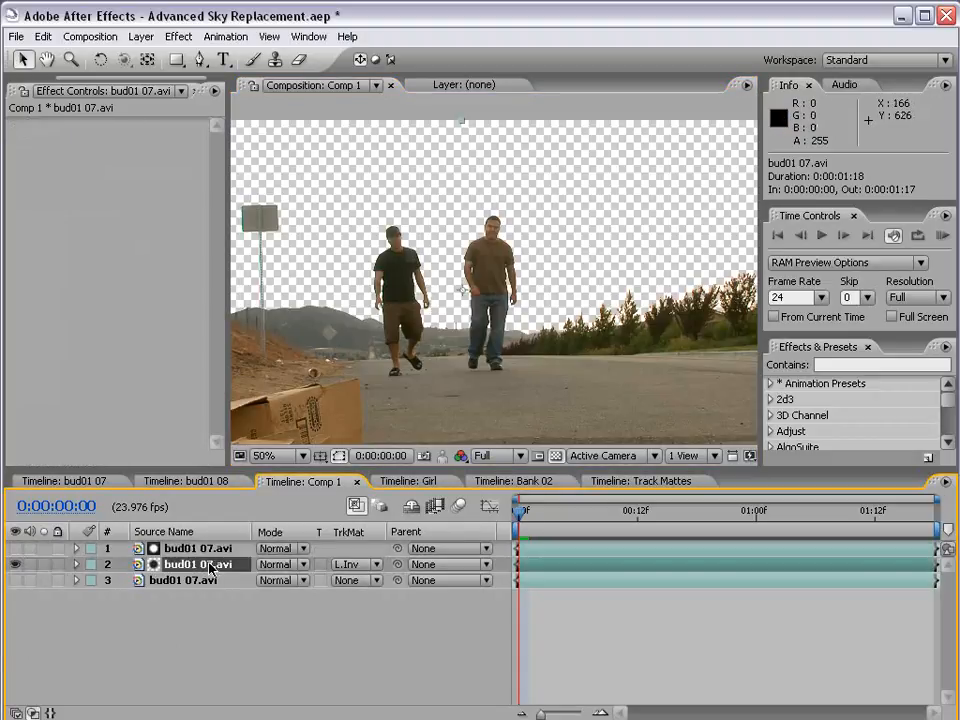
click(15, 548)
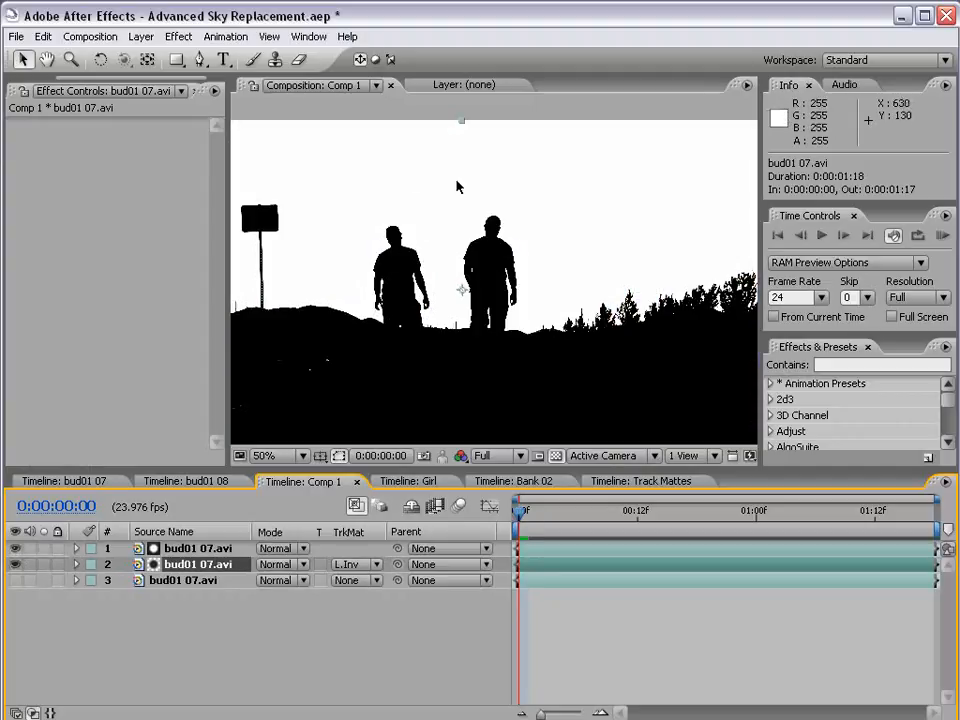
click(22, 548)
key(grave)
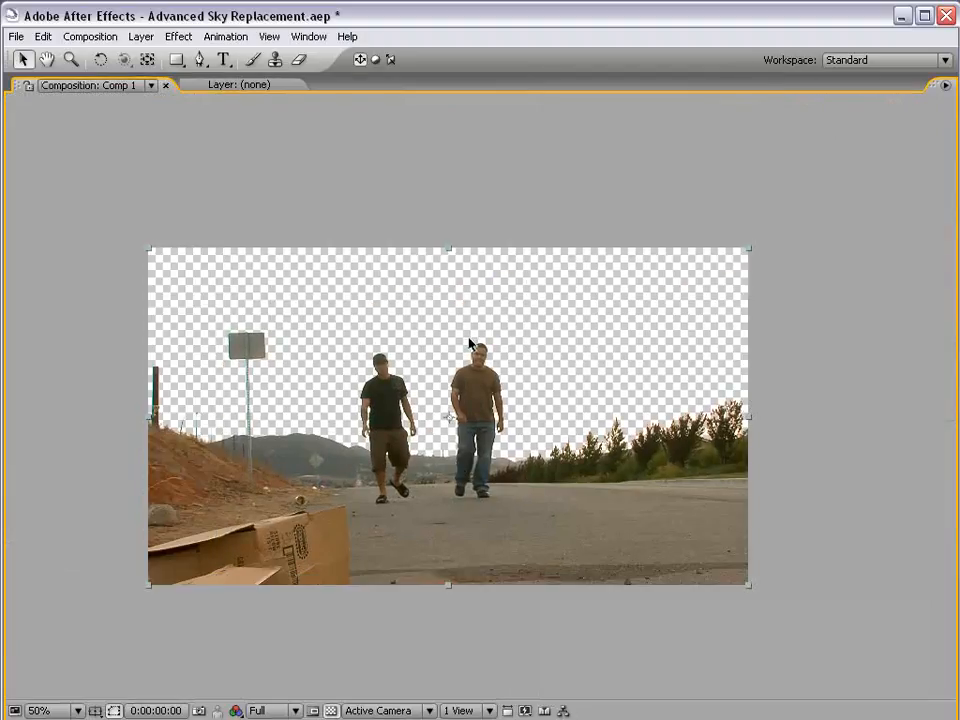
key(grave)
Add the 18.jpg sky image from the project footage to Comp 1
key(comma)
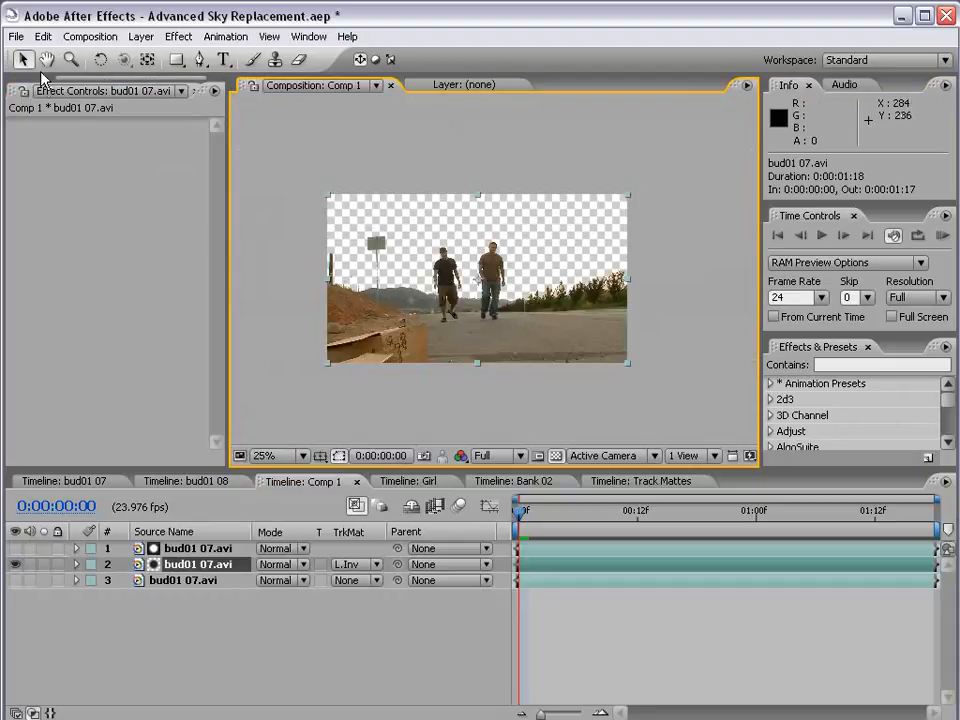
drag(83, 79, 31, 80)
click(34, 91)
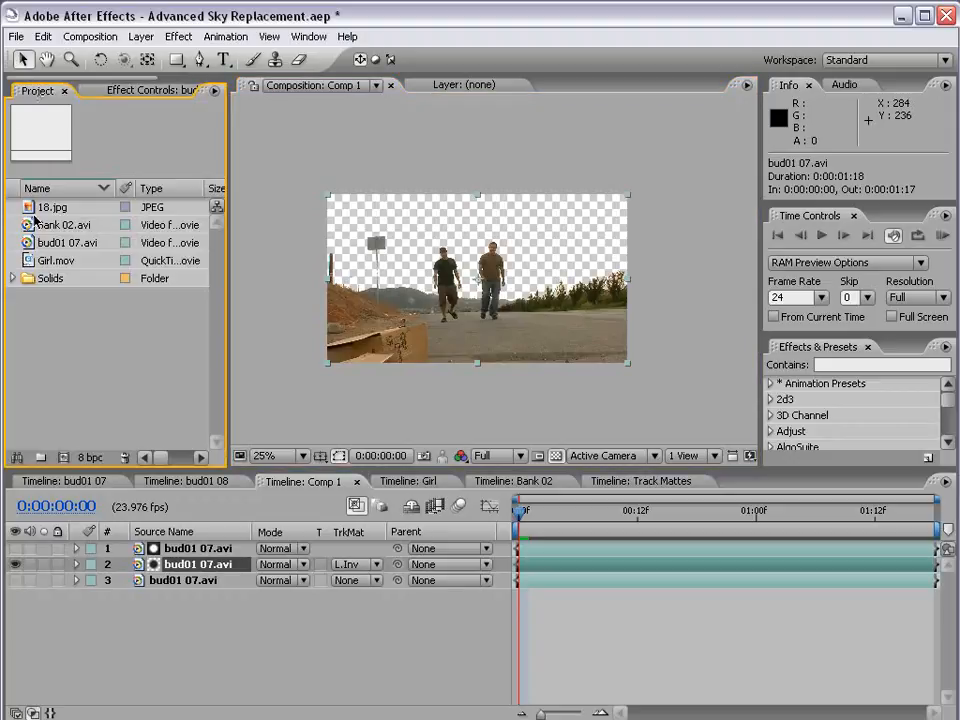
click(37, 210)
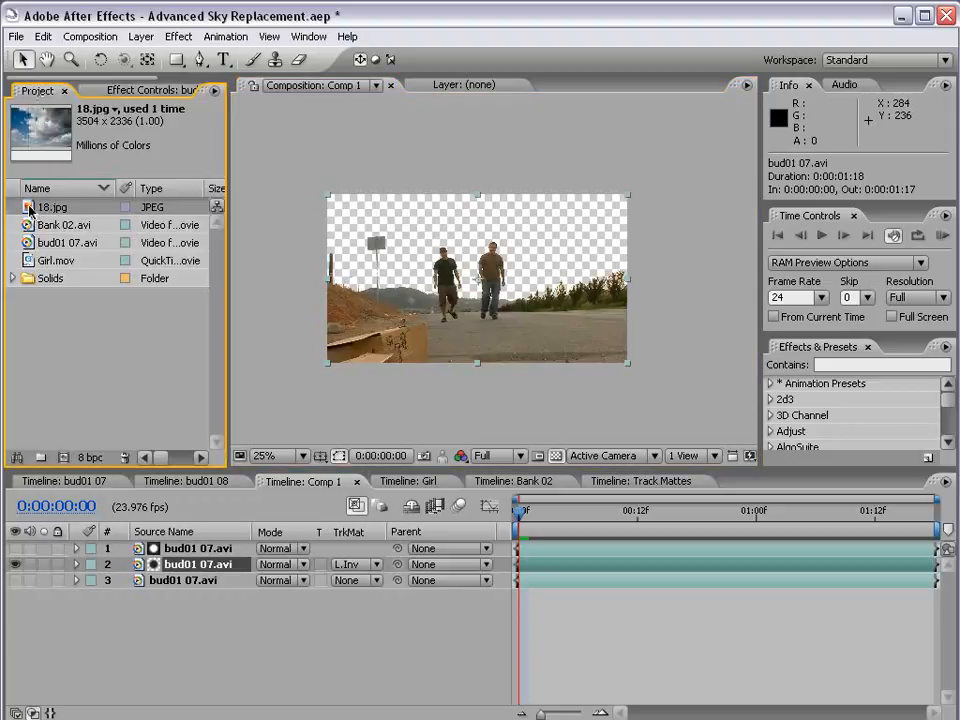
drag(30, 210, 470, 285)
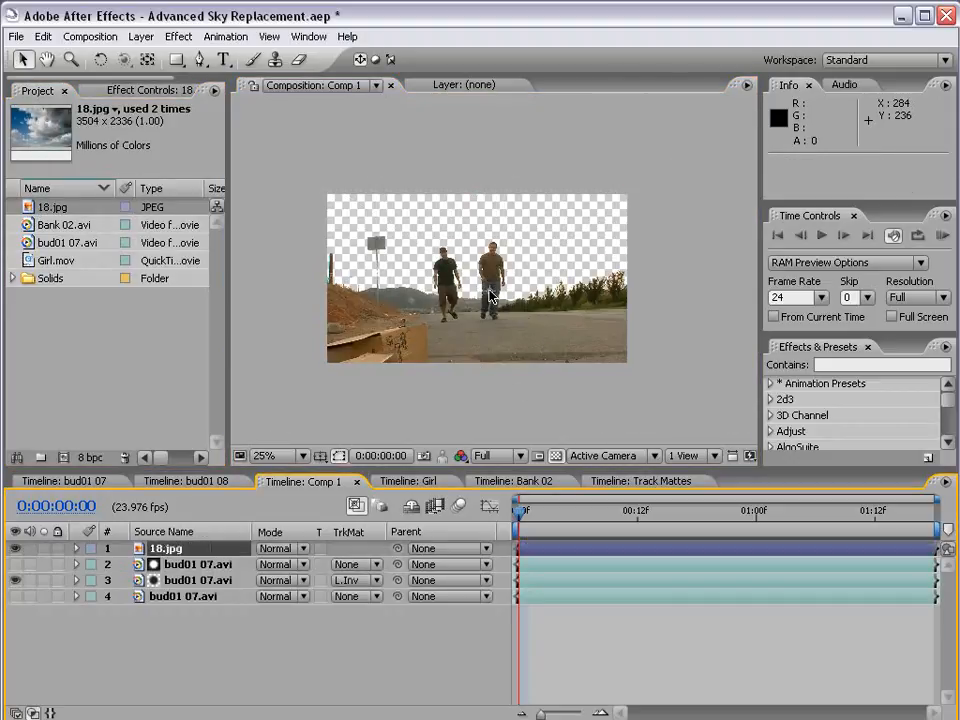
Scale the 18.jpg layer down to slightly larger than the frame and place it directly beneath the luma-matted footage
key(comma)
drag(698, 422, 591, 345)
key(period)
drag(172, 549, 165, 584)
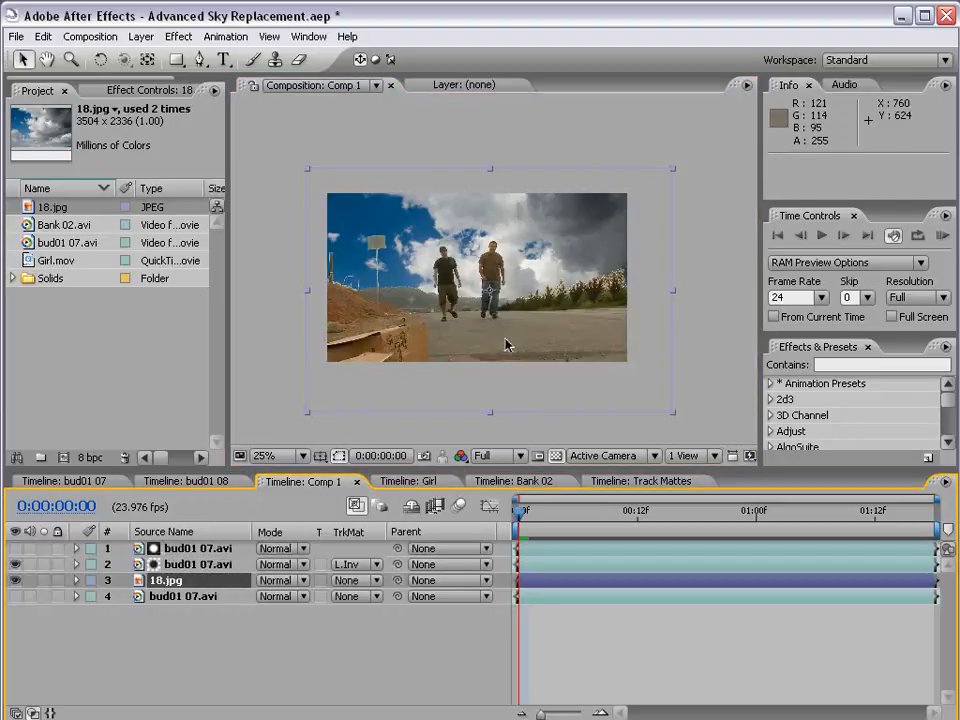
Move the 18.jpg sky up so its lower edge sits near the horizon, and shrink it slightly while still covering the frame's width
drag(506, 343, 500, 236)
key(grave)
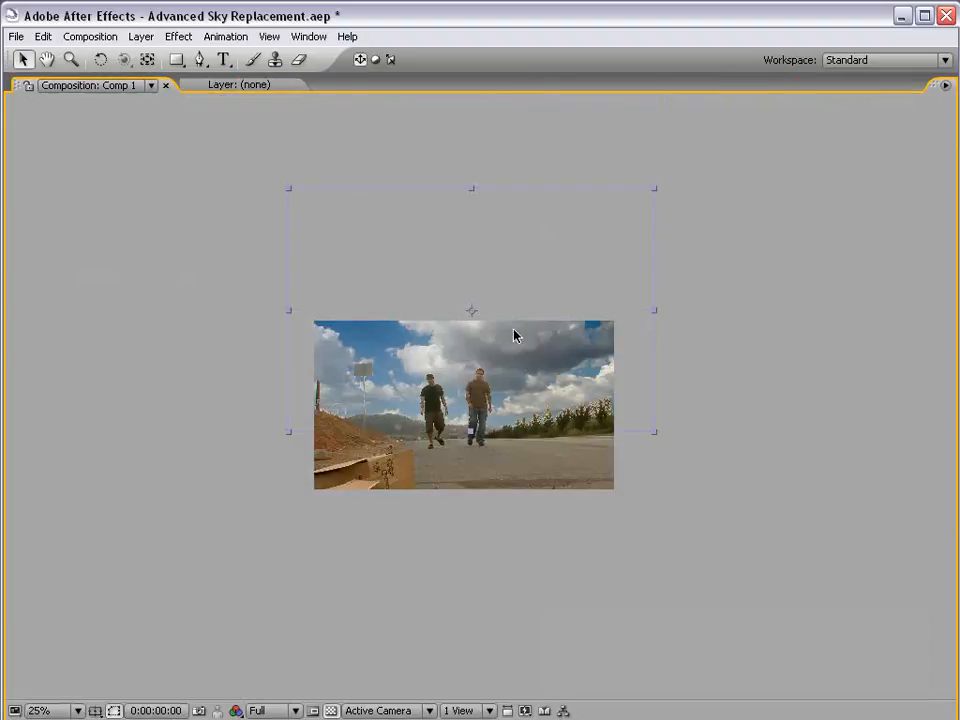
mouse_move(626, 321)
mouse_down()
mouse_move(625, 312)
mouse_move(625, 324)
mouse_up()
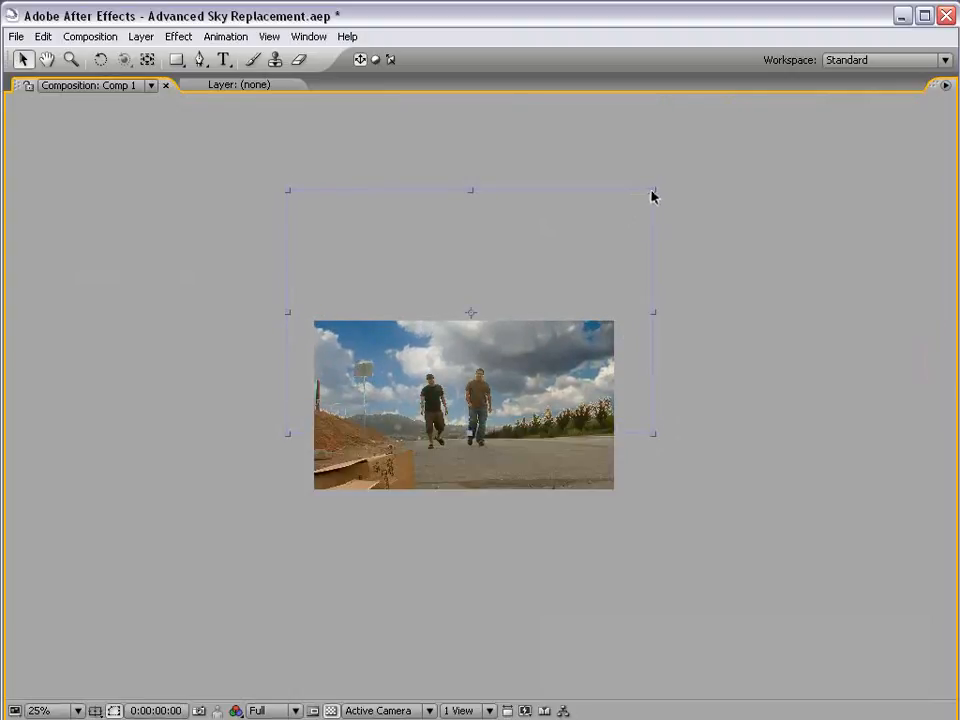
drag(651, 196, 566, 283)
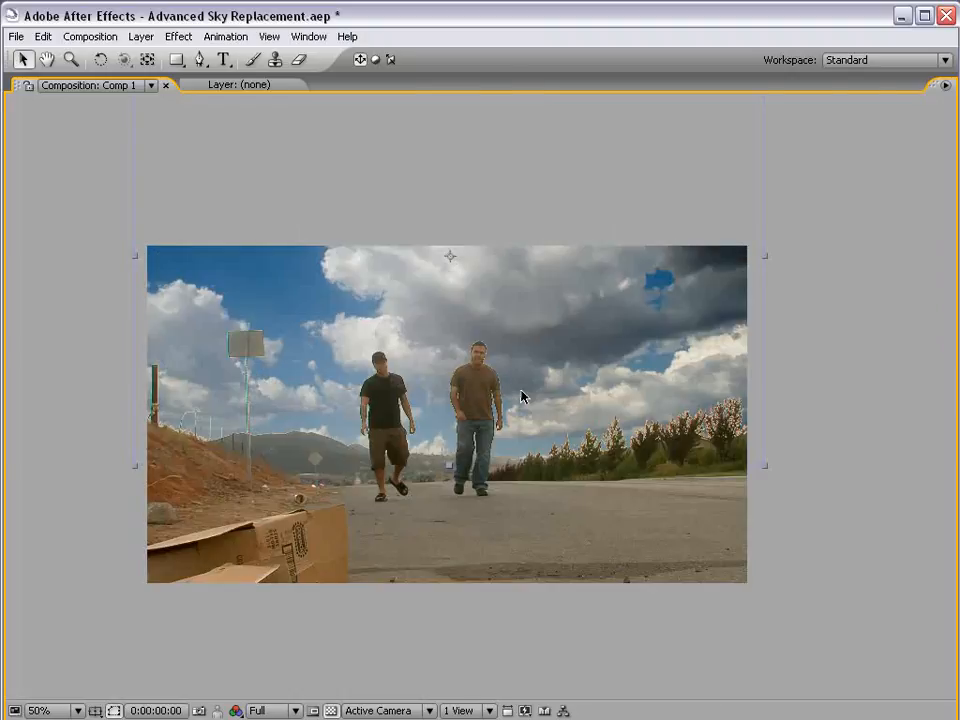
key(grave)
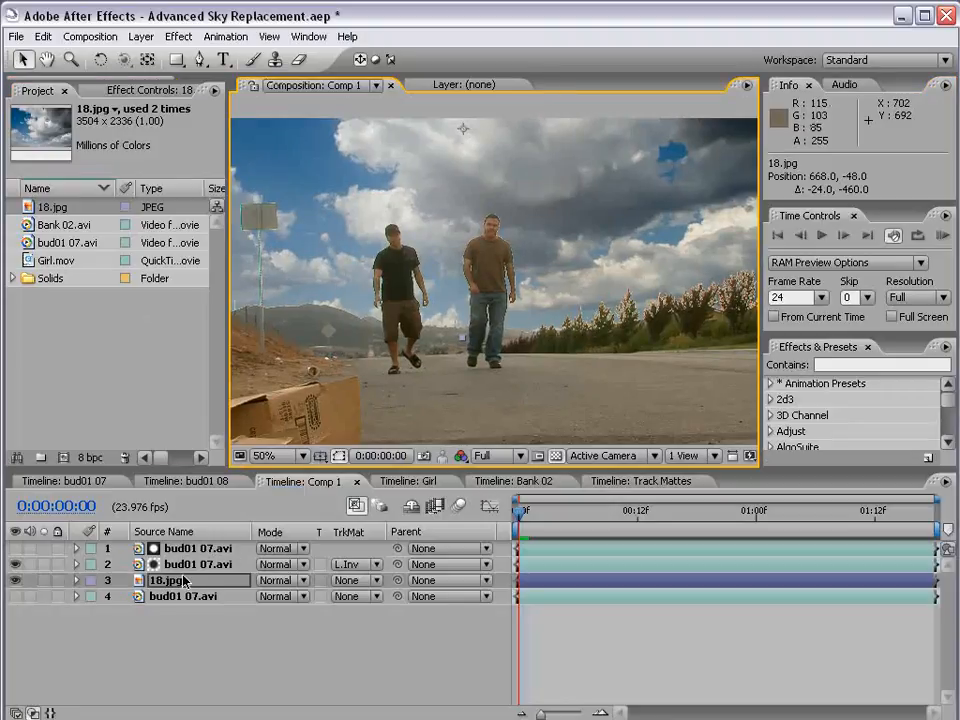
Try 50% opacity on the 18.jpg sky layer and settle on 70%
key(t)
click(266, 596)
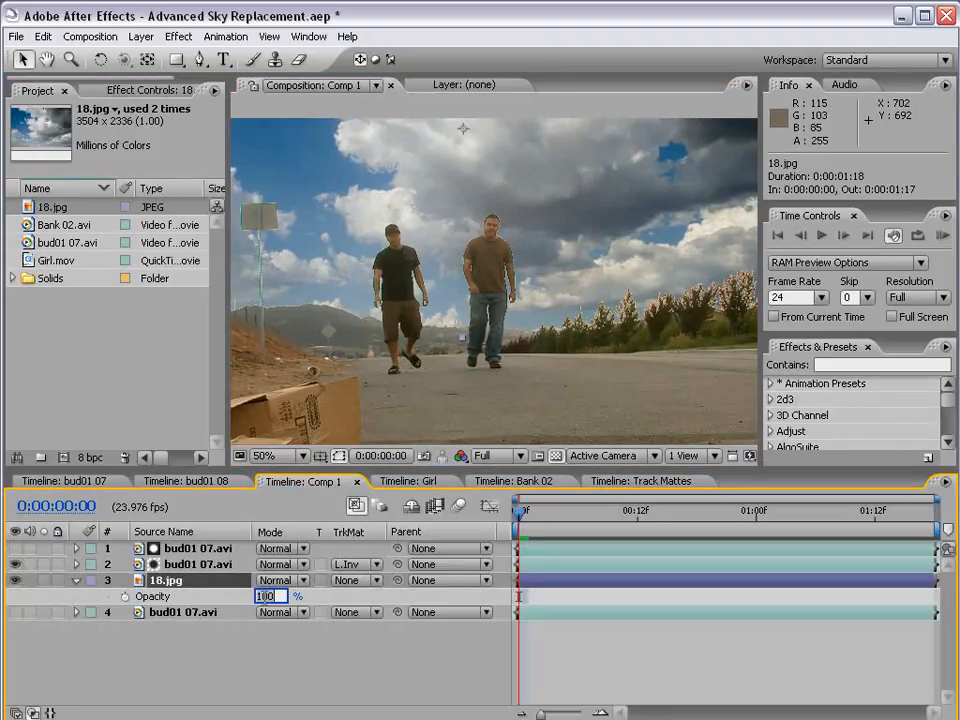
text(50)
key(Return)
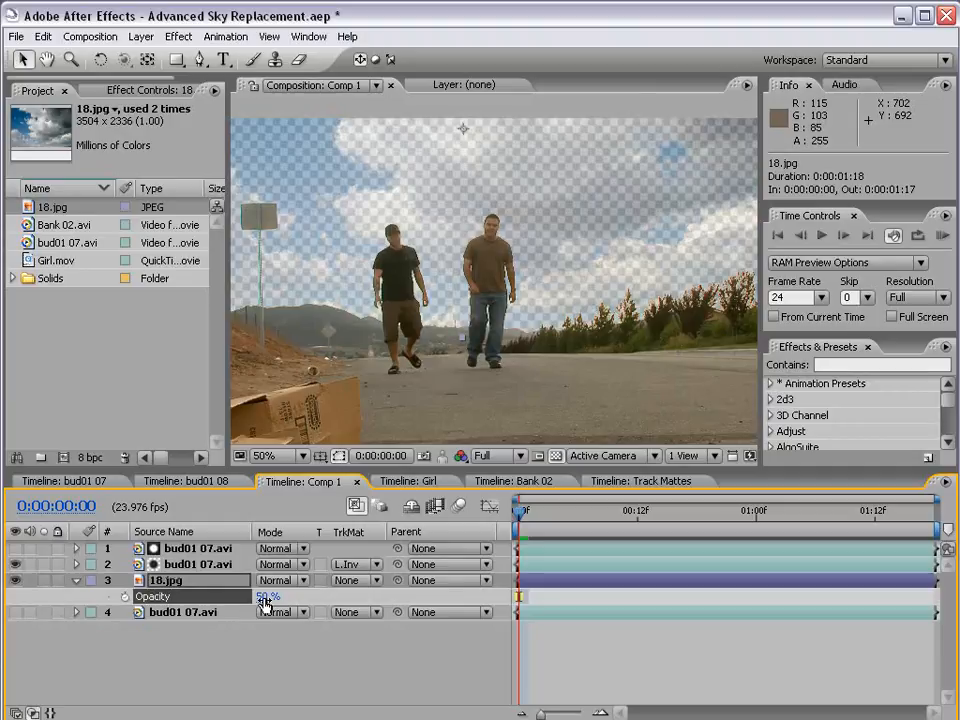
key(Return)
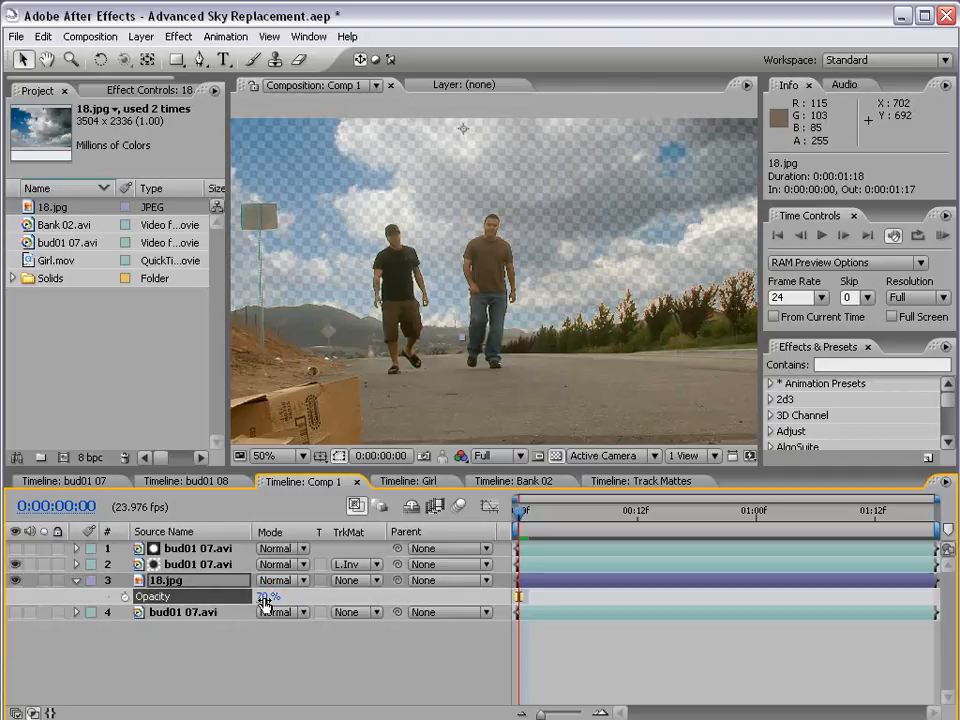
Show the bottom bud01 07.avi layer so the original sky blends through the semi-transparent clouds
click(206, 614)
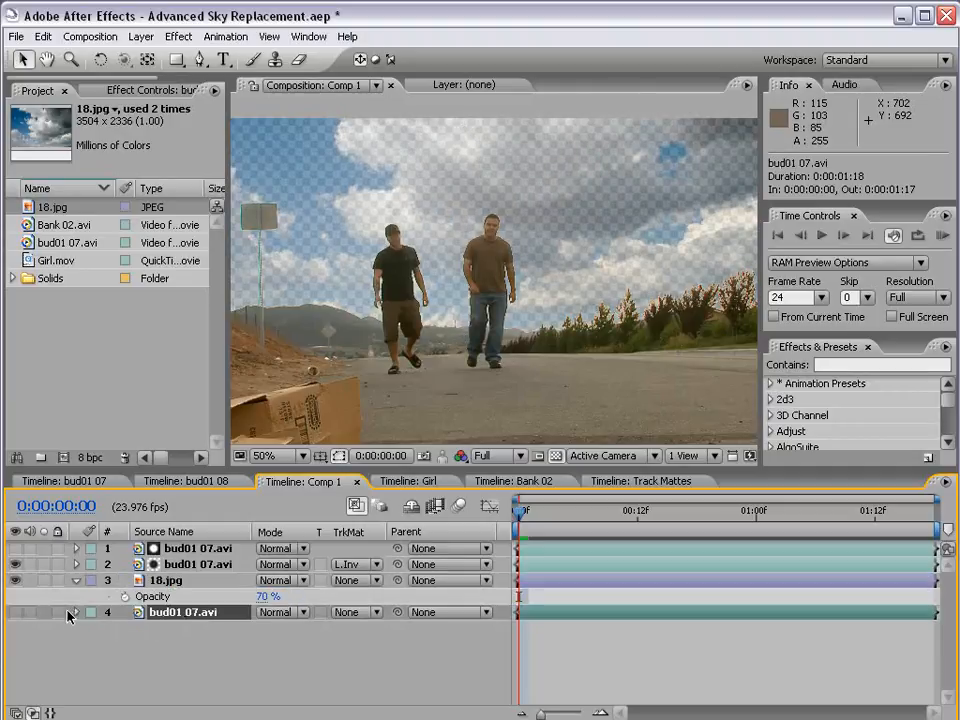
click(15, 612)
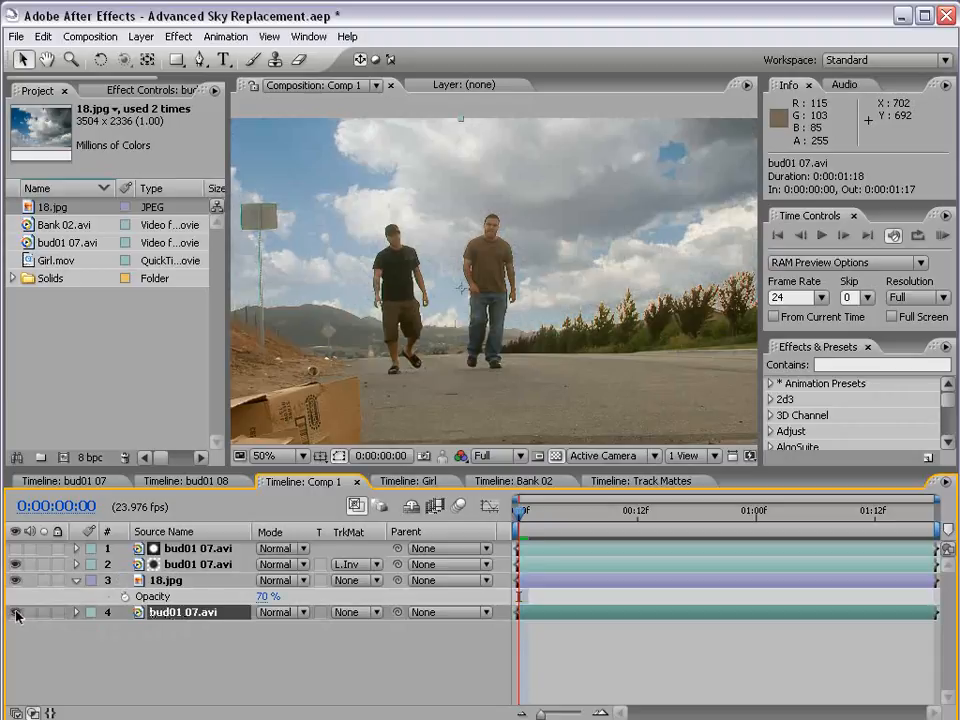
key(grave)
scroll(400, 426, up, 2)
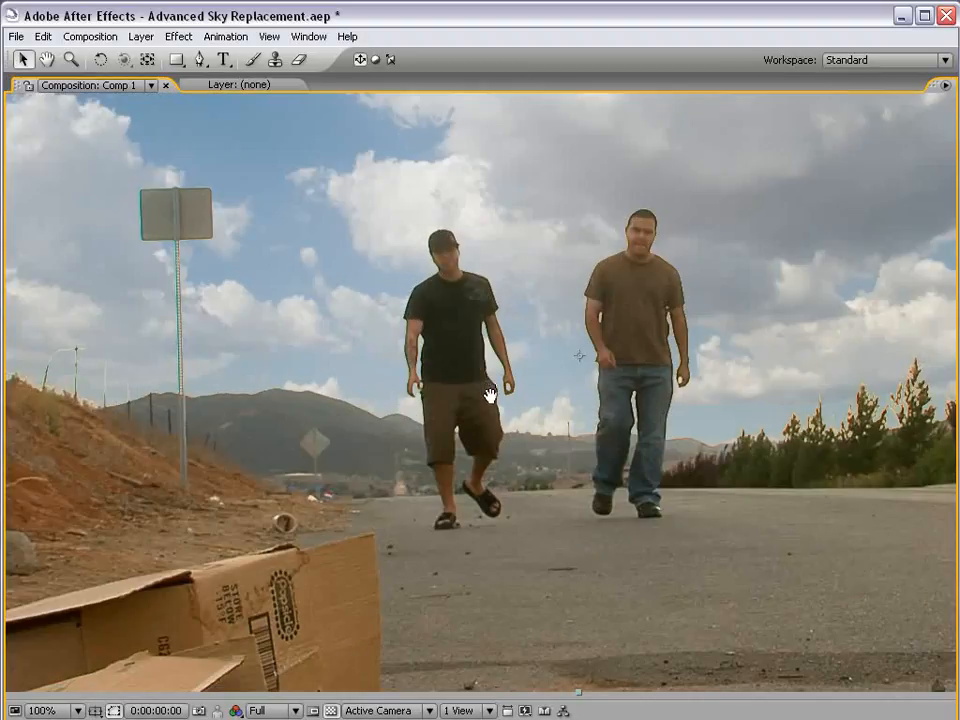
Compare the composite with the bottom footage and the sky layer toggled off and on, and inspect the tree edges up close
key(grave)
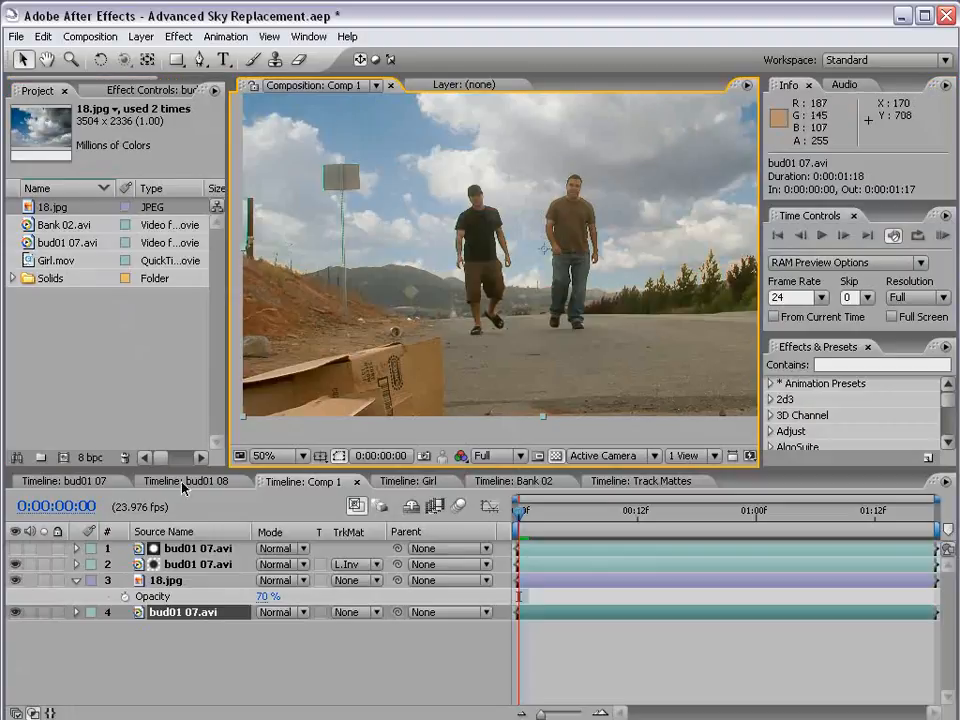
click(16, 612)
click(16, 612)
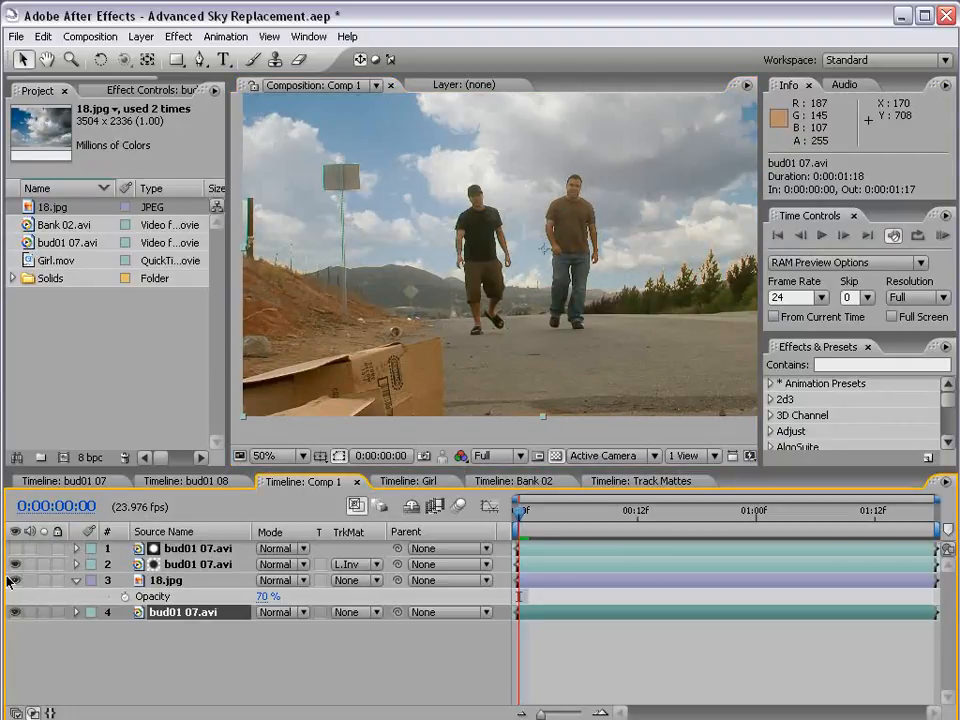
click(14, 580)
click(15, 580)
key(grave)
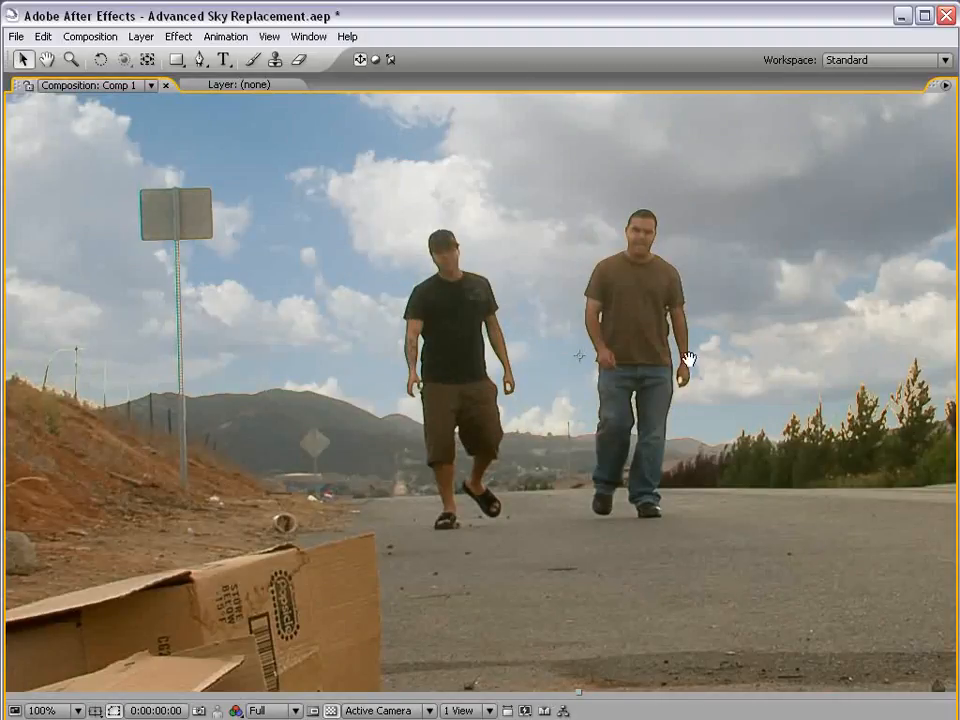
drag(773, 365, 545, 385)
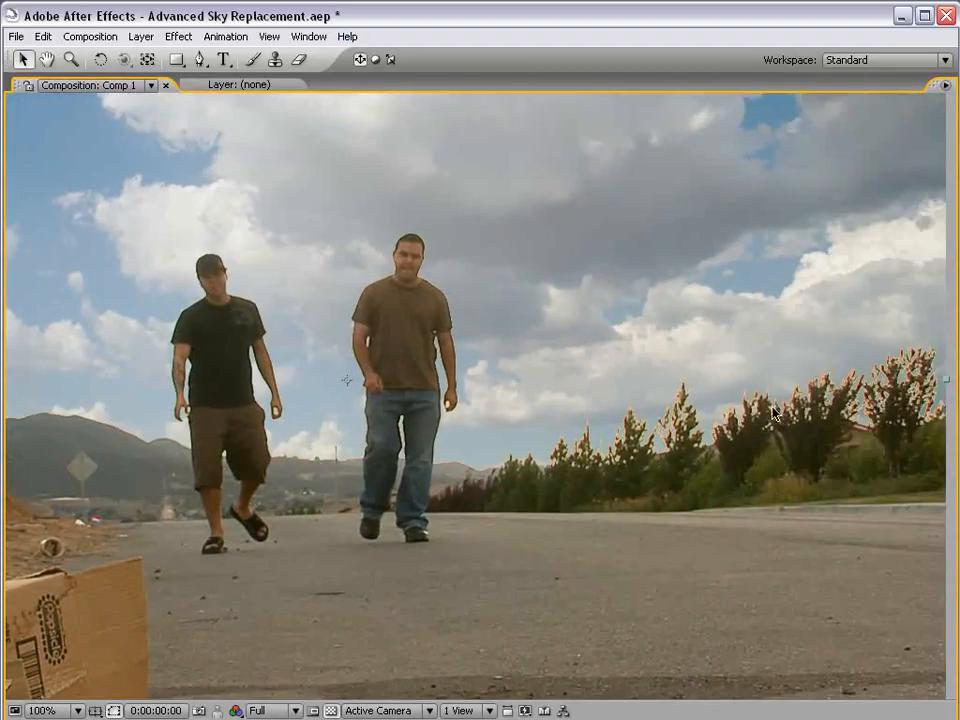
key(grave)
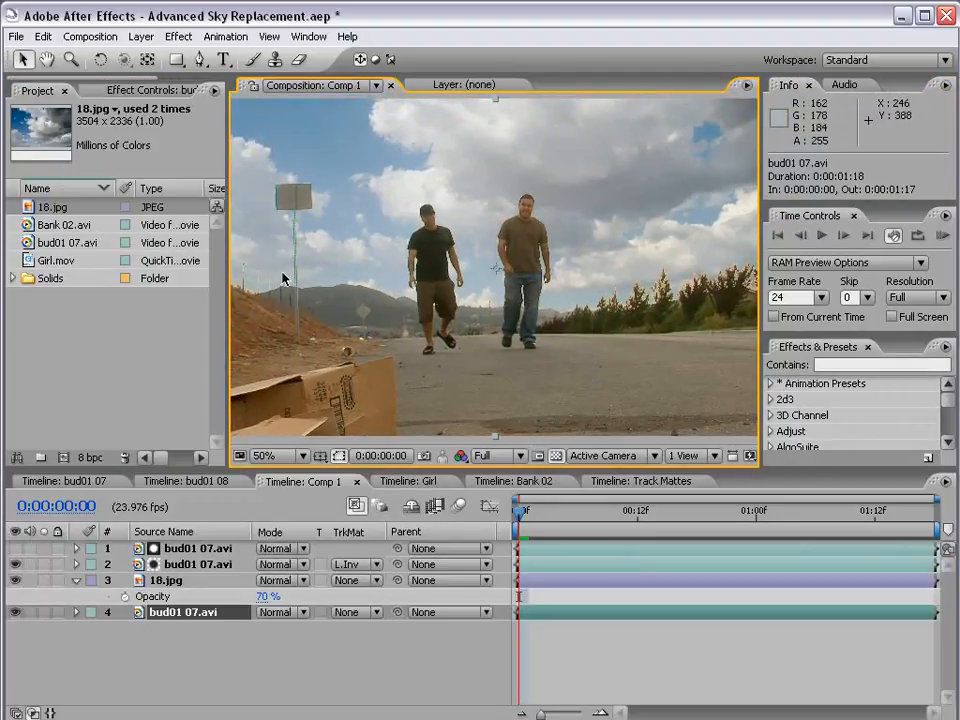
Check the camera movement up to 0:00:00:14, add a null object to Comp 1, and return to the first frame
key(comma)
drag(543, 511, 658, 538)
click(148, 37)
mouse_move(150, 56)
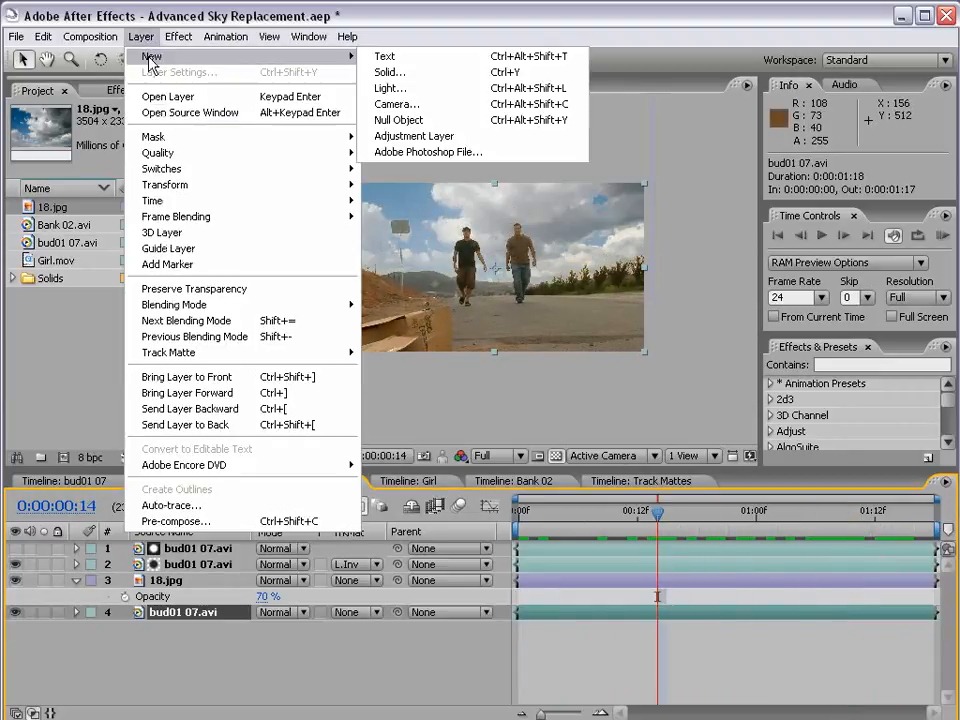
click(398, 122)
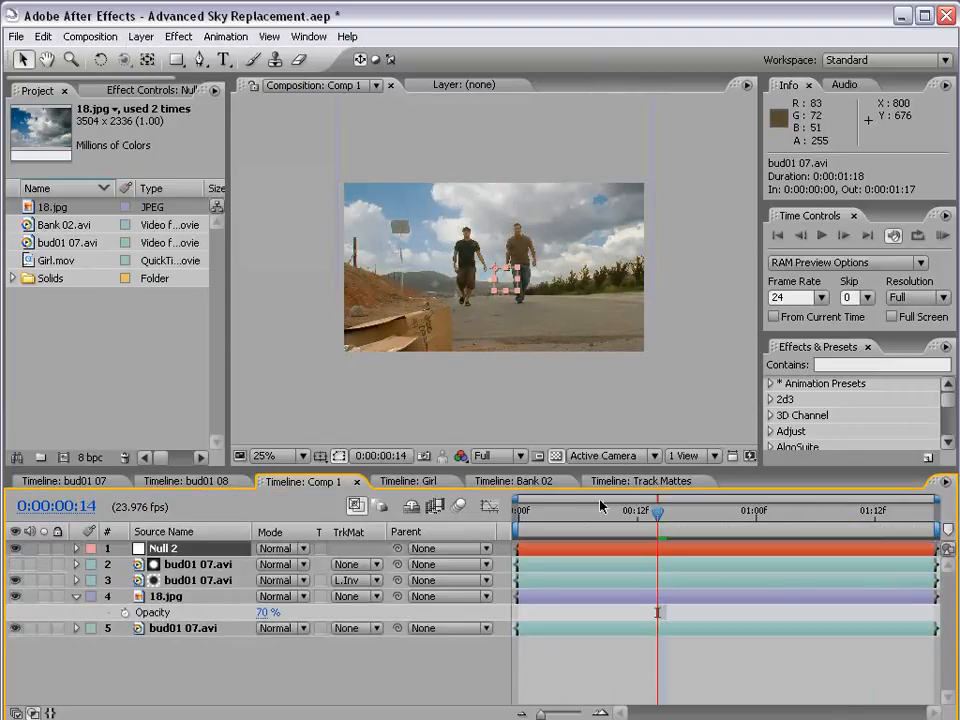
click(515, 513)
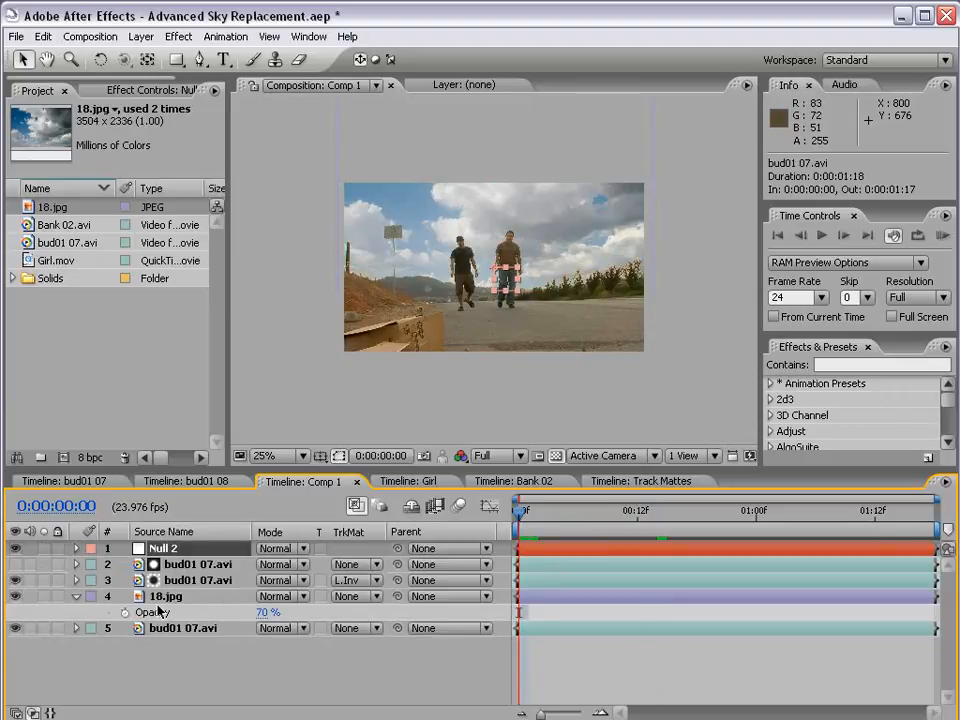
Collapse the sky layer's opacity property and open the hidden Colorama matte layer in the Layer viewer
key(F2)
key(u)
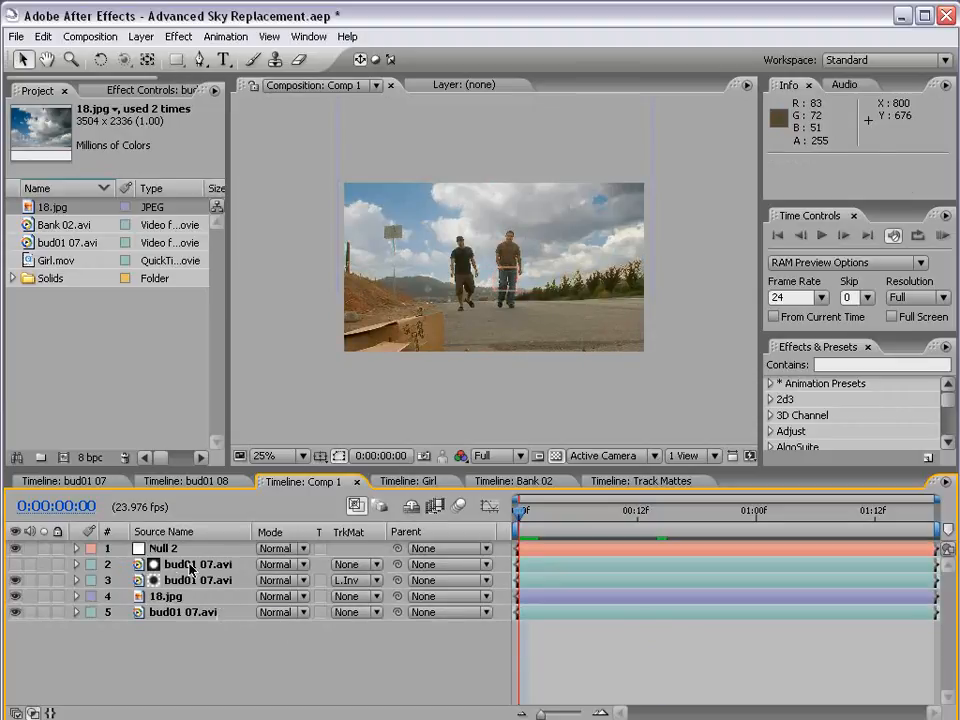
double_click(196, 566)
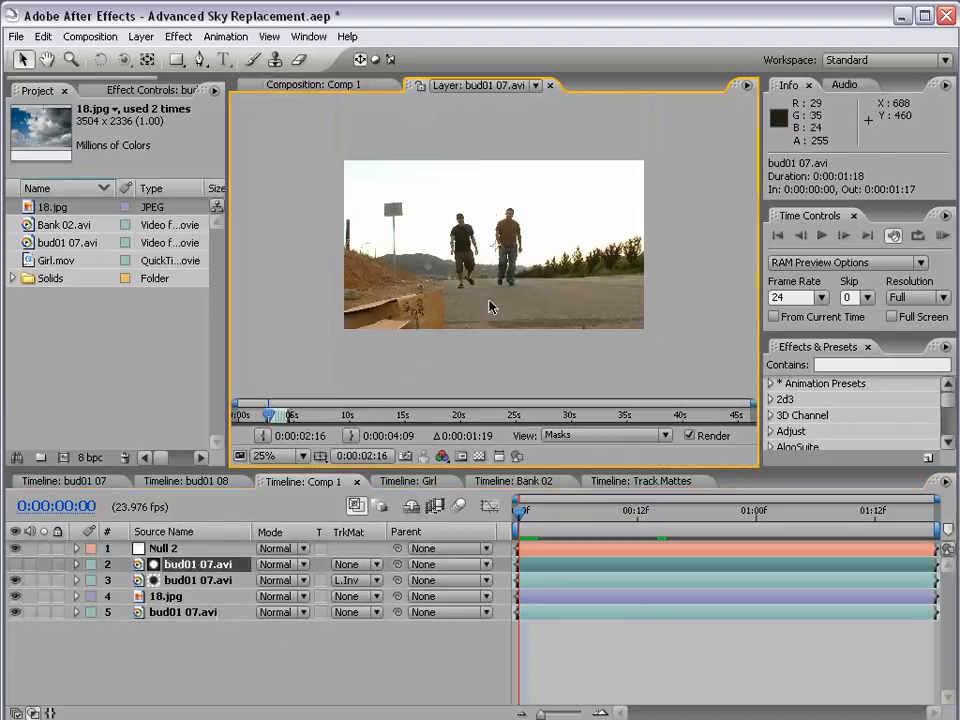
Show the Tracker Controls and narrow the Project panel to give the Layer viewer more room
key(grave)
key(grave)
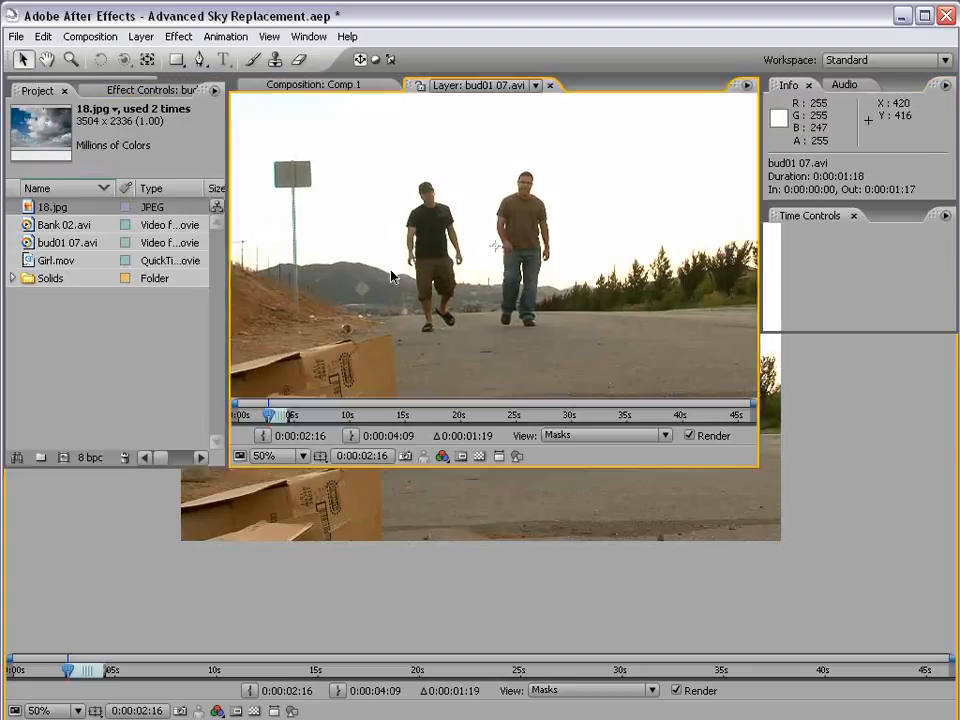
click(309, 36)
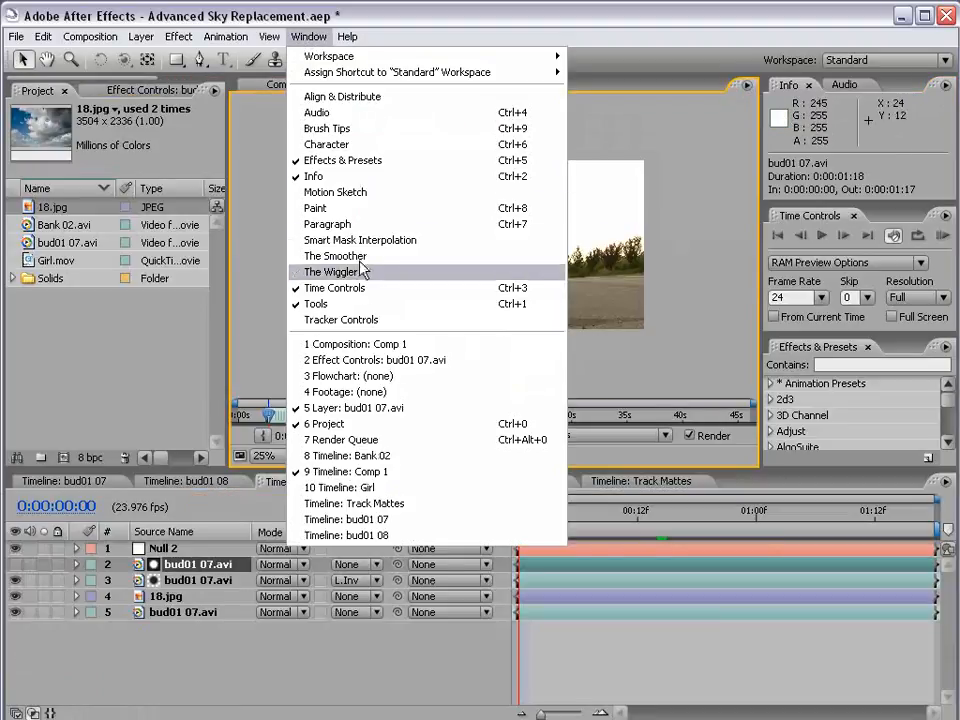
click(383, 320)
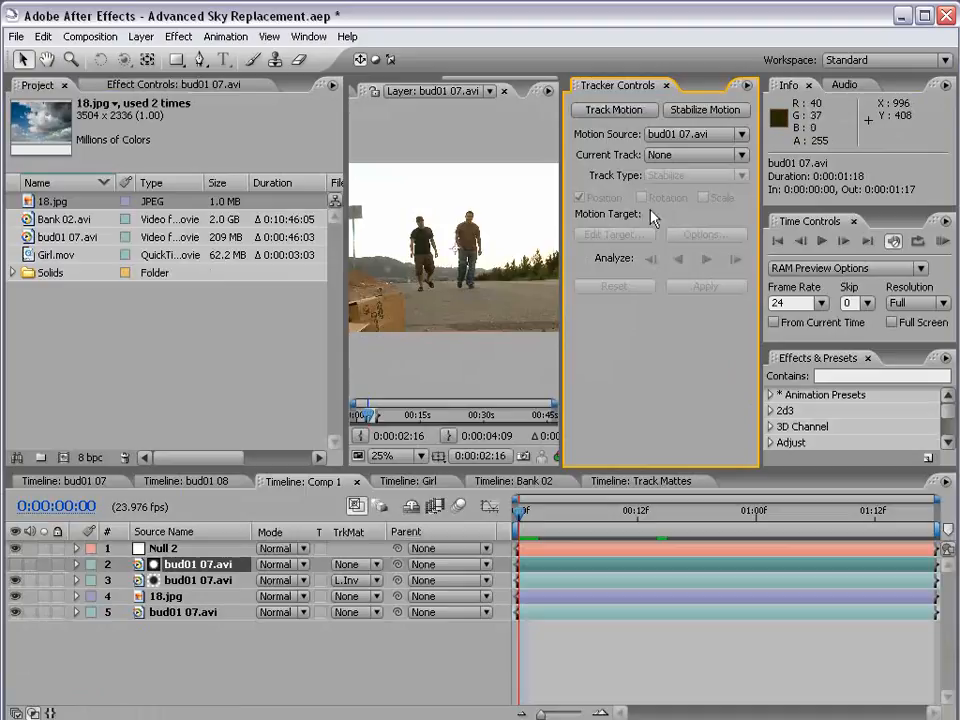
drag(345, 249, 189, 260)
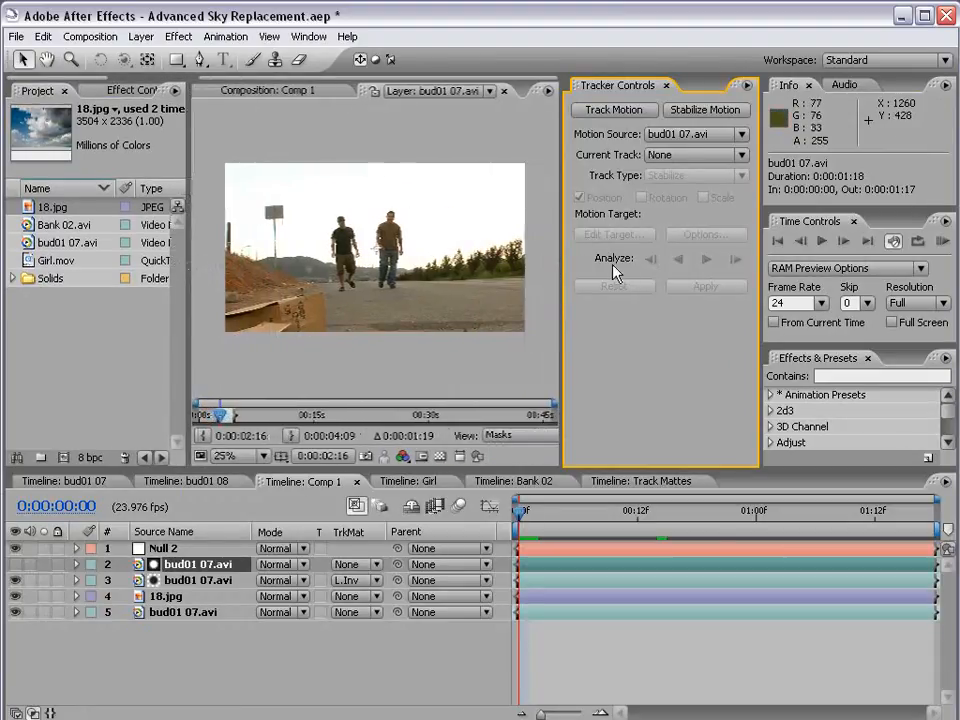
Create a motion track on the bud01 07.avi matte layer and enable rotation tracking in addition to position
scroll(330, 310, up, 2)
key(space)
drag(318, 317, 390, 317)
scroll(440, 298, up, 1)
drag(485, 288, 463, 286)
scroll(463, 286, down, 1)
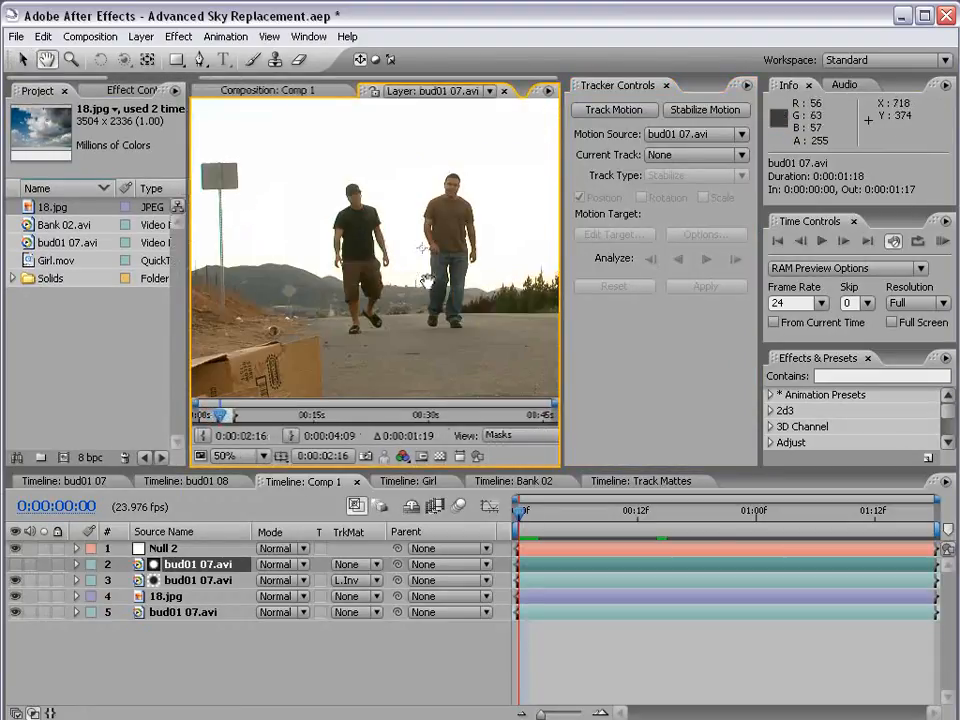
click(614, 110)
scroll(385, 255, up, 1)
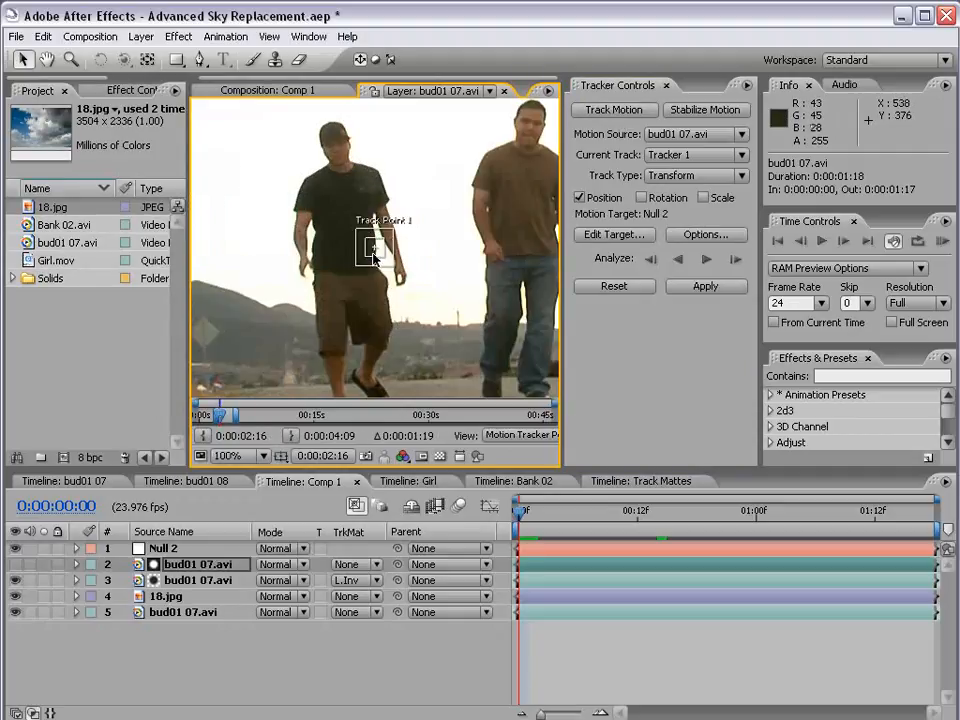
click(650, 199)
Place Track Point 1 on the small dark post against the hill beside the signpost, and enlarge its search region
key(grave)
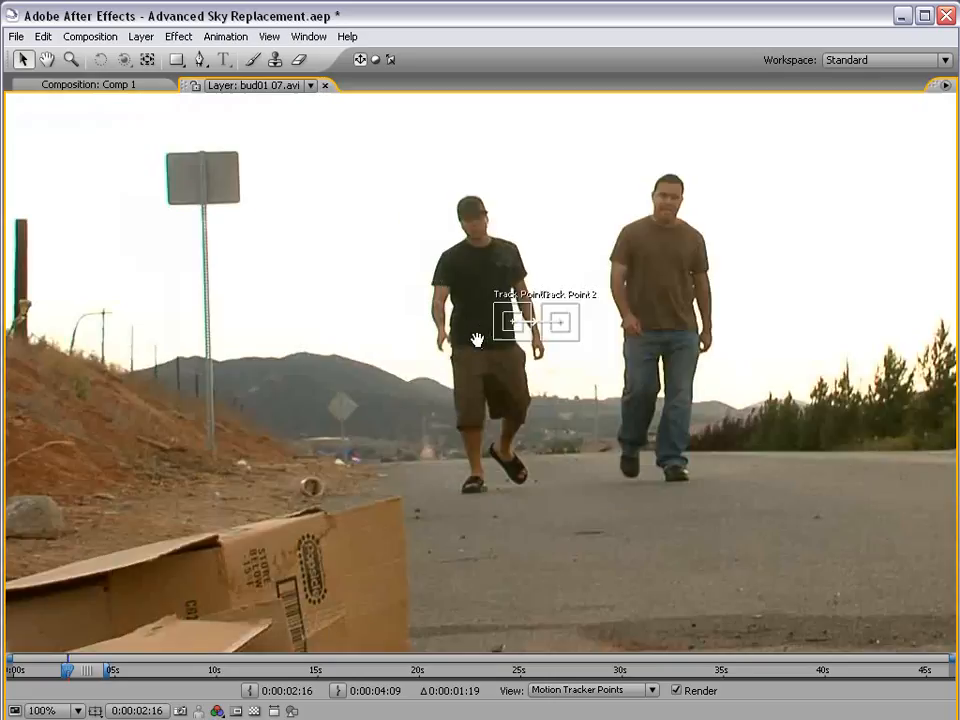
drag(477, 340, 103, 393)
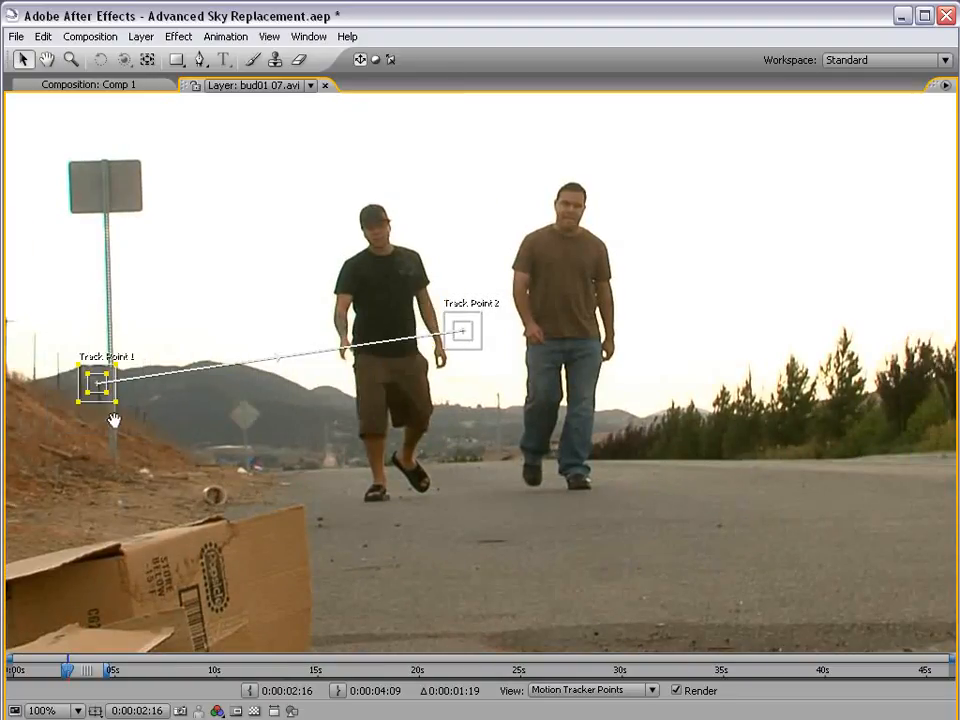
scroll(115, 422, up, 1)
drag(245, 328, 371, 397)
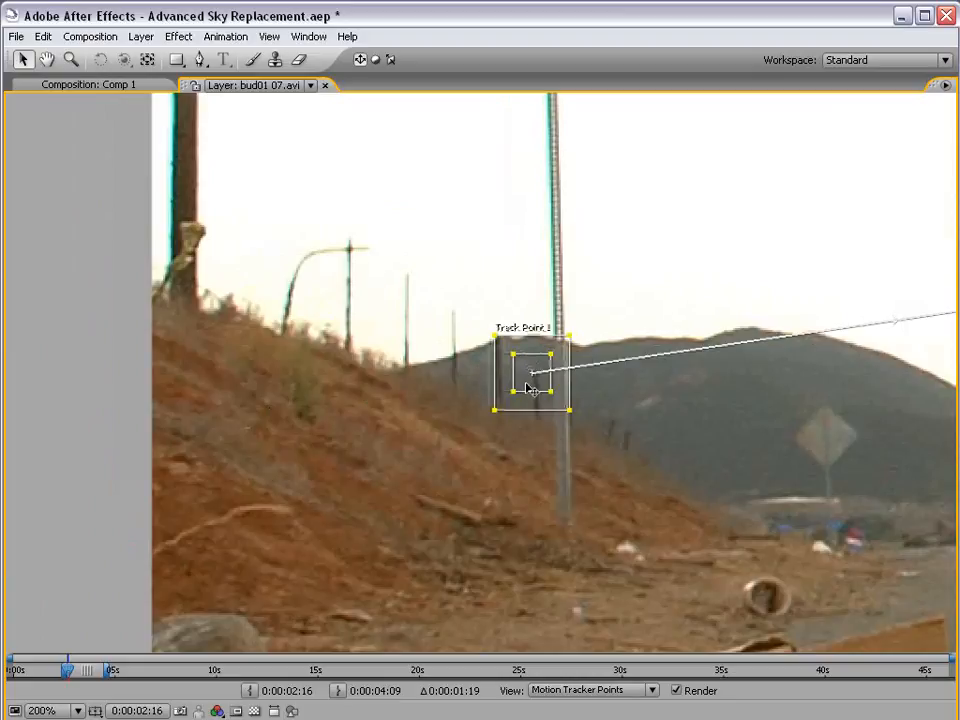
drag(530, 388, 592, 420)
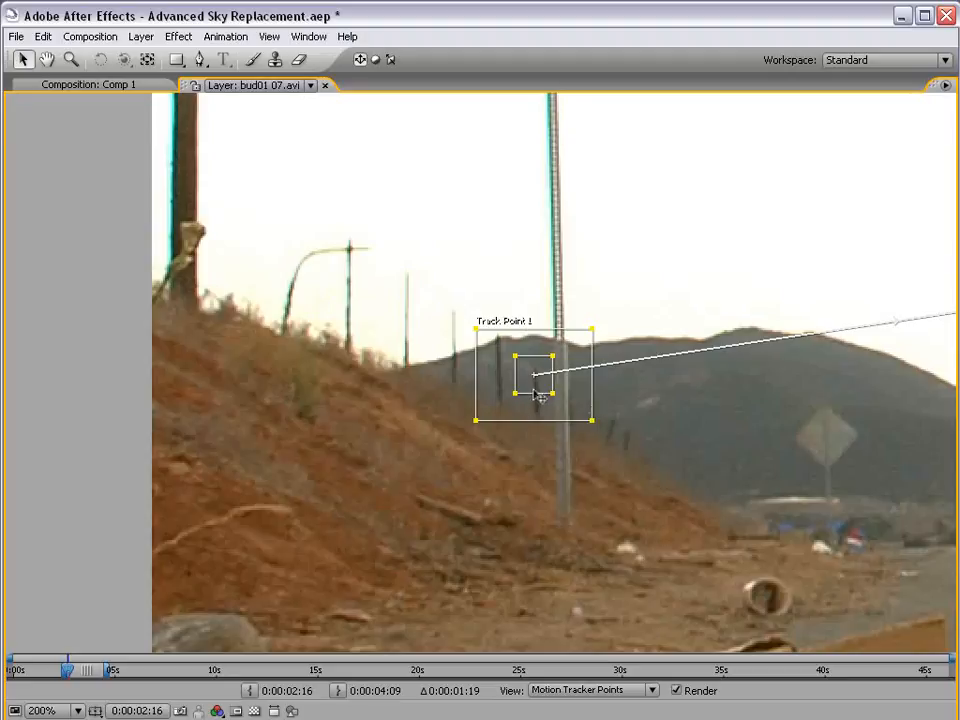
drag(538, 396, 531, 386)
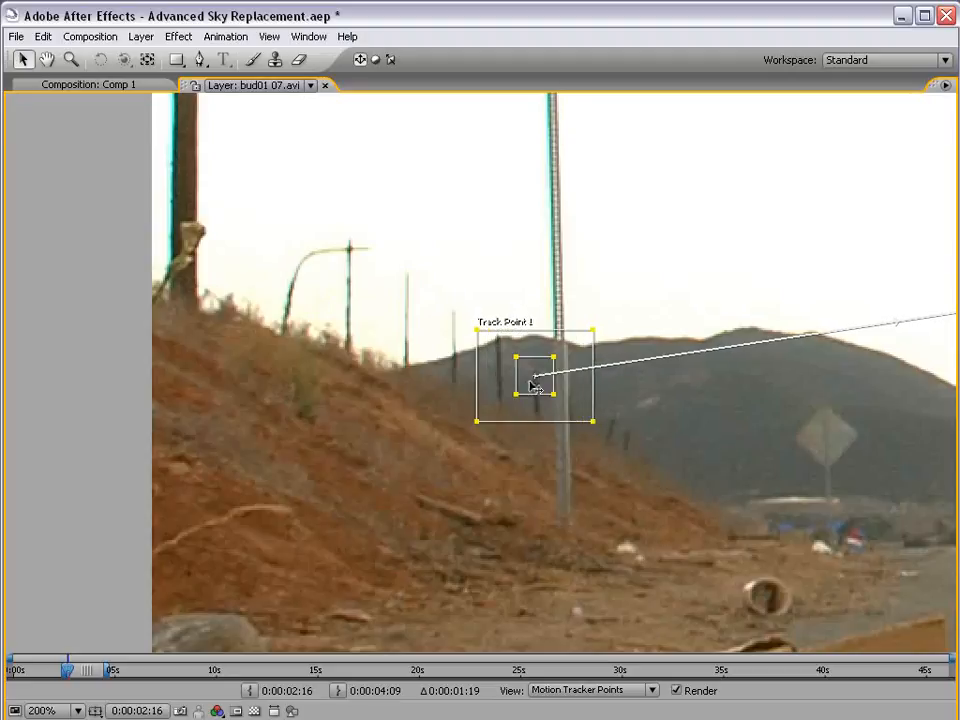
mouse_move(593, 421)
mouse_down()
mouse_move(611, 439)
mouse_move(601, 428)
mouse_up()
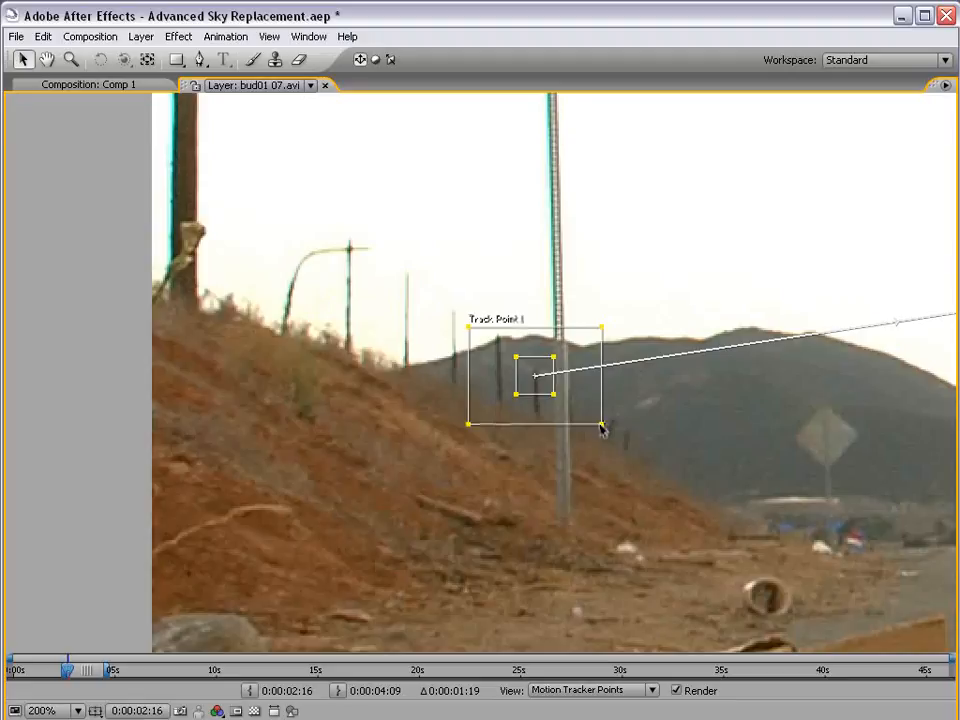
mouse_move(601, 429)
mouse_down()
mouse_move(591, 420)
mouse_move(594, 433)
mouse_up()
key(grave)
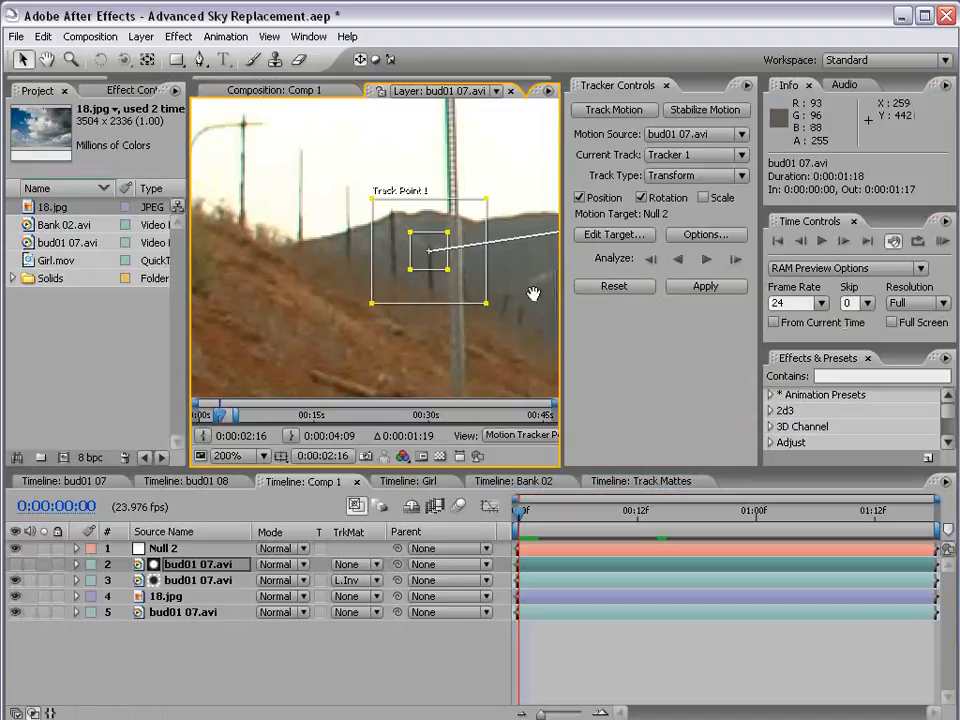
Place Track Point 2 on the distant skyline detail between the two men and enlarge its search region
drag(508, 285, 550, 256)
scroll(371, 315, down, 2)
scroll(330, 285, up, 1)
scroll(394, 338, up, 1)
mouse_move(550, 320)
mouse_down()
mouse_move(411, 240)
mouse_move(205, 292)
mouse_up()
drag(550, 208, 302, 272)
drag(526, 254, 310, 273)
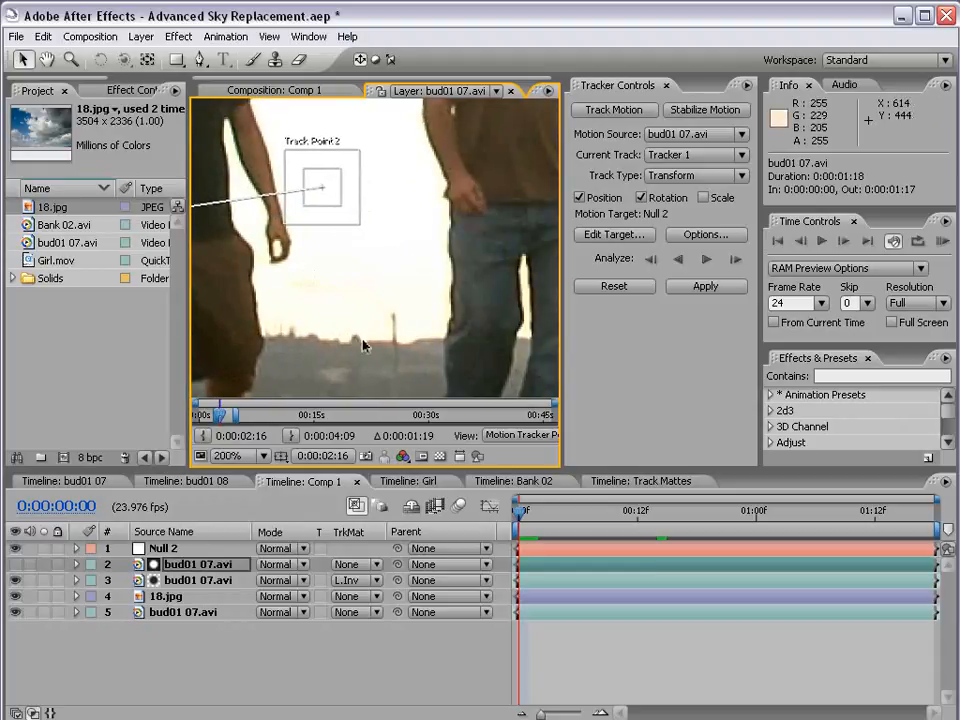
drag(338, 207, 405, 343)
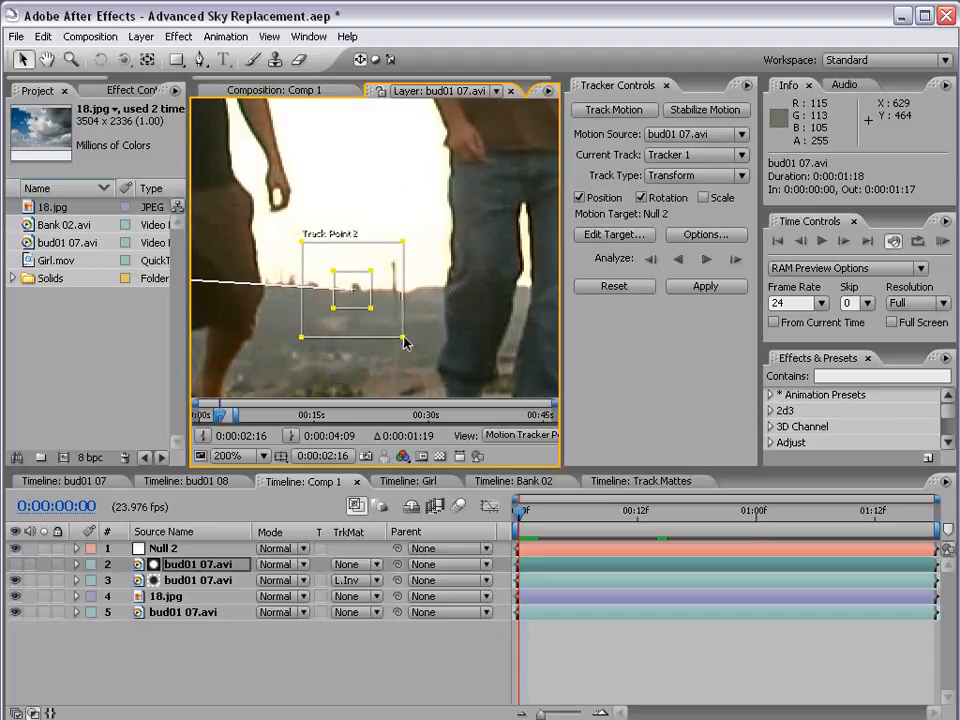
Examine the placement of both track points in the full frame and up close
key(comma)
key(comma)
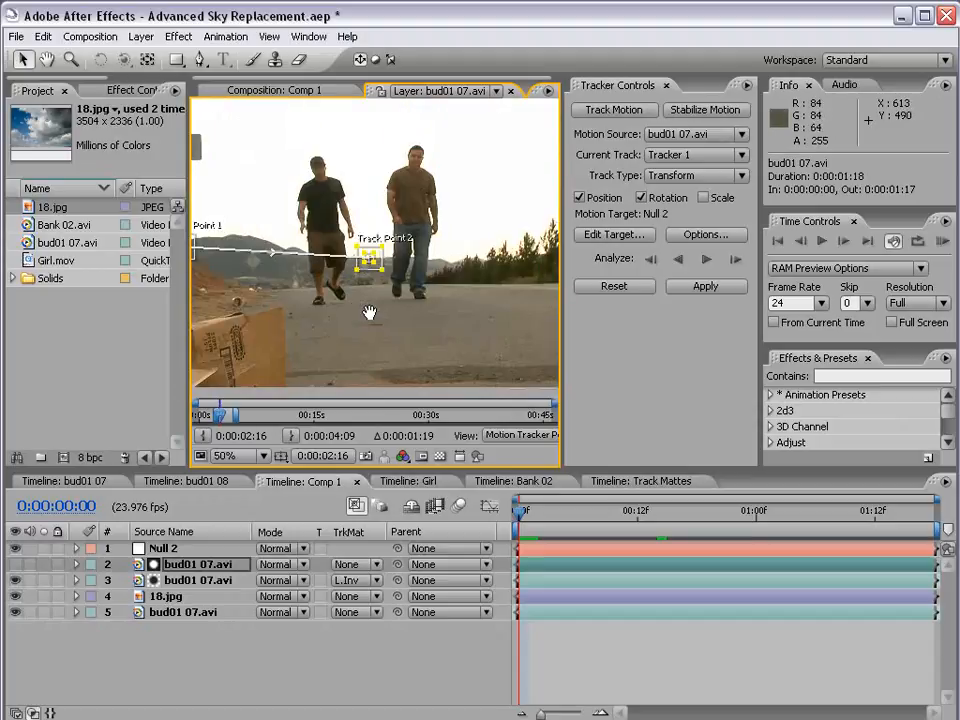
key(period)
key(period)
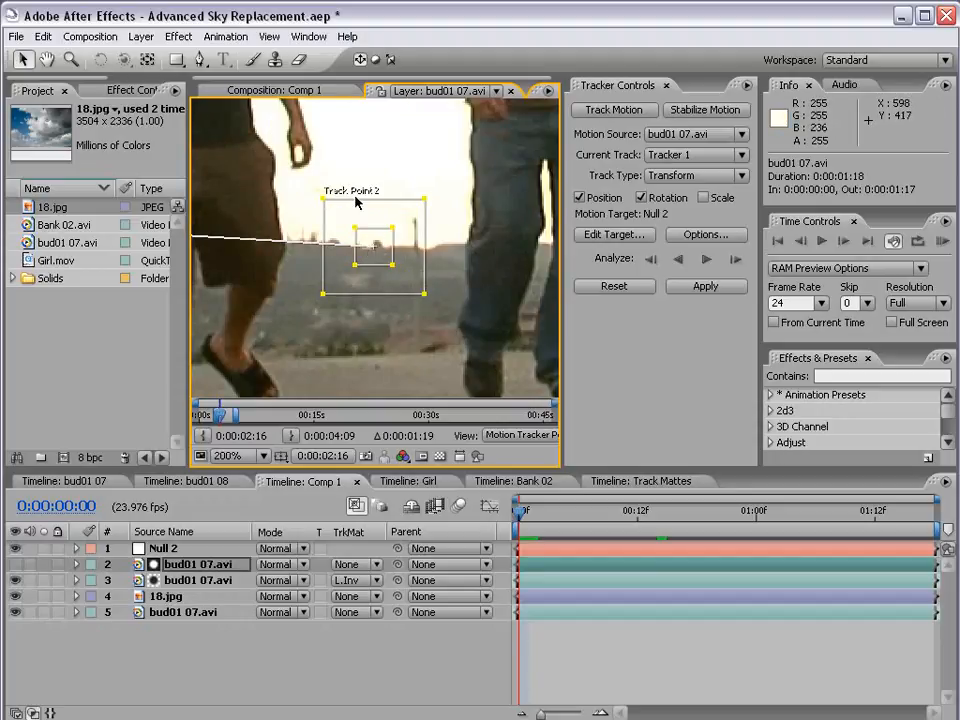
key(comma)
key(comma)
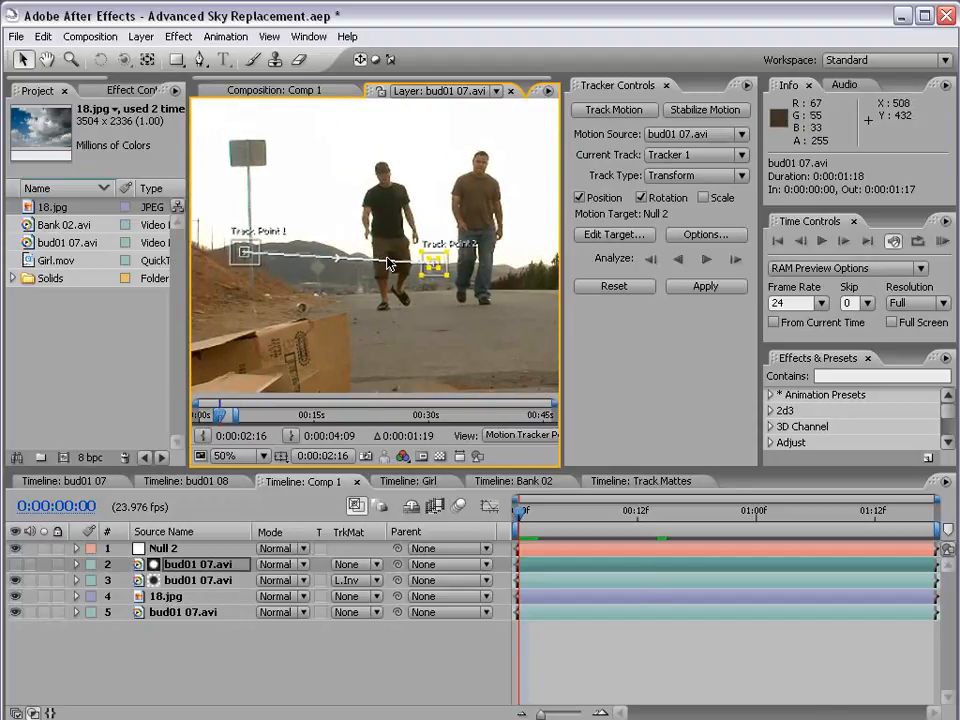
key(grave)
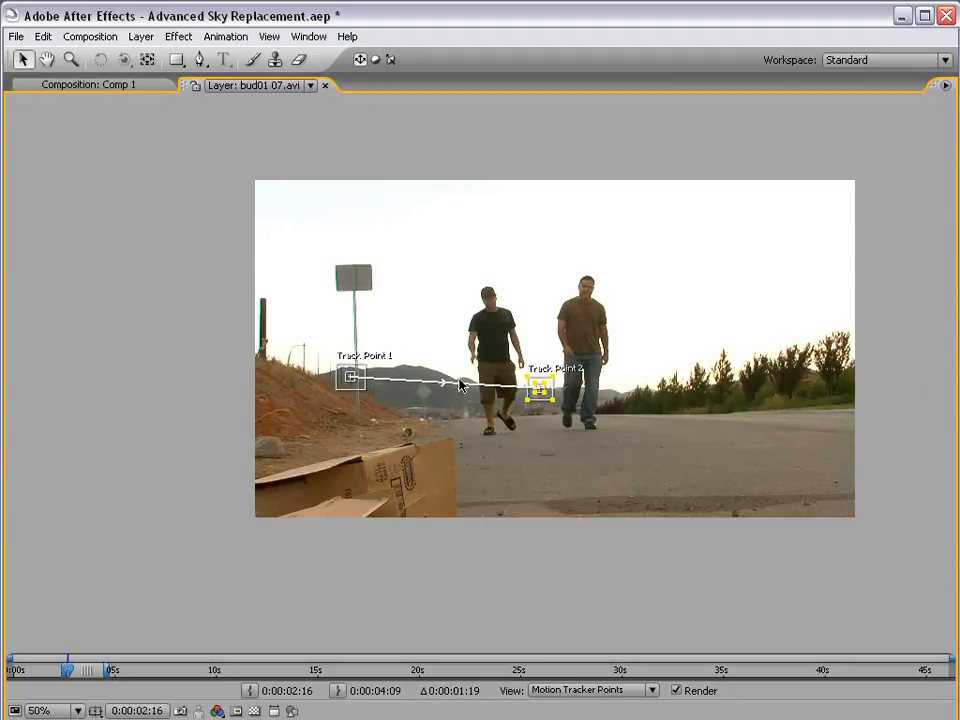
drag(568, 402, 526, 412)
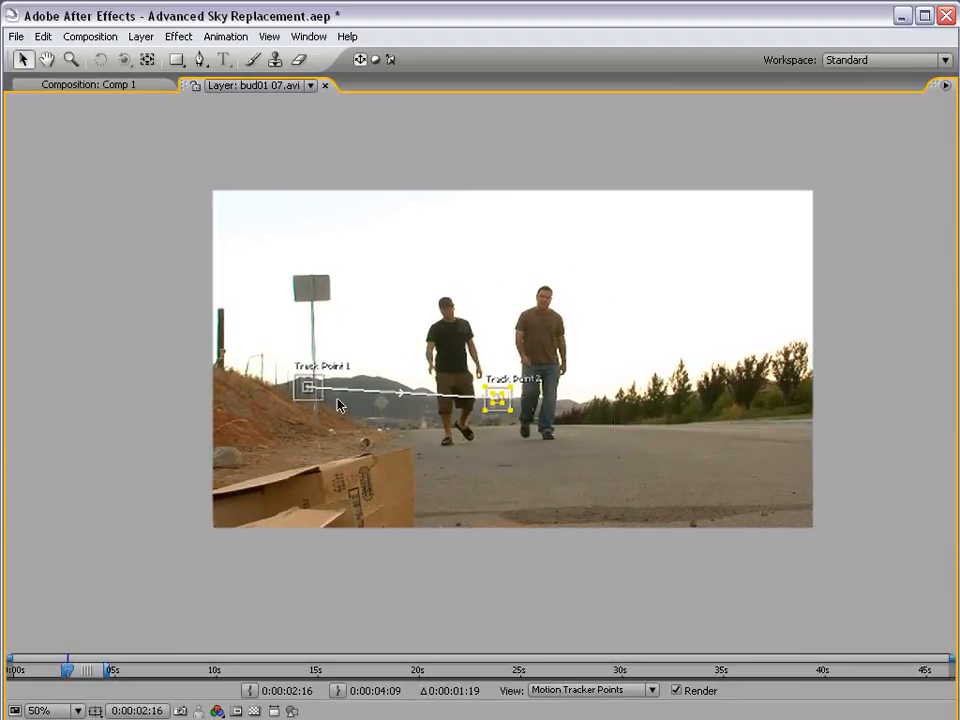
key(grave)
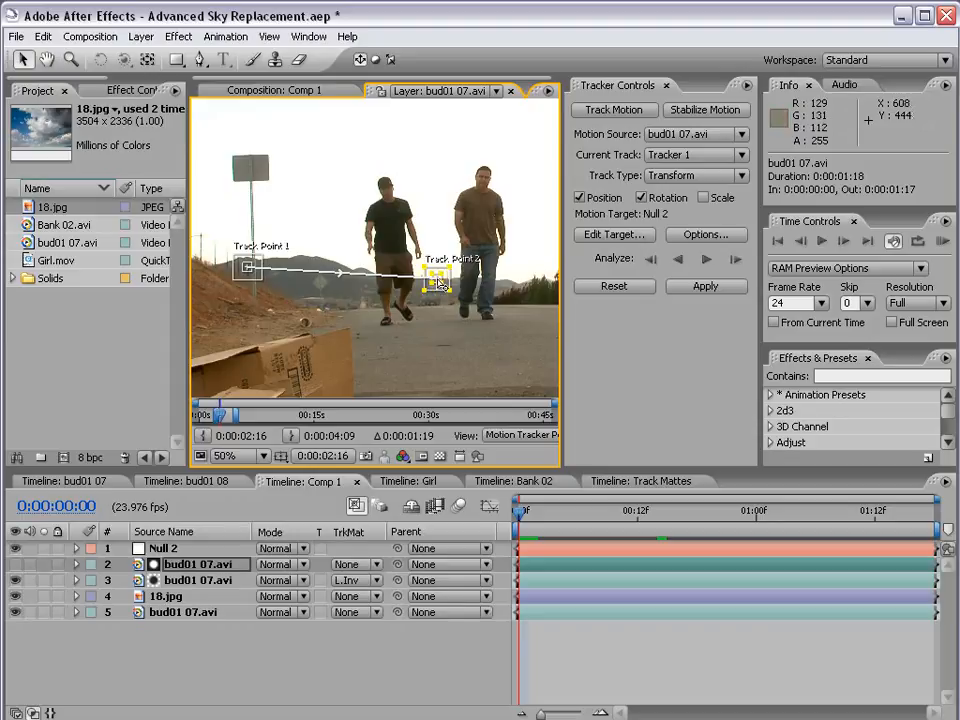
Analyze the motion forward through the clip and inspect the tracked paths of both points
click(707, 262)
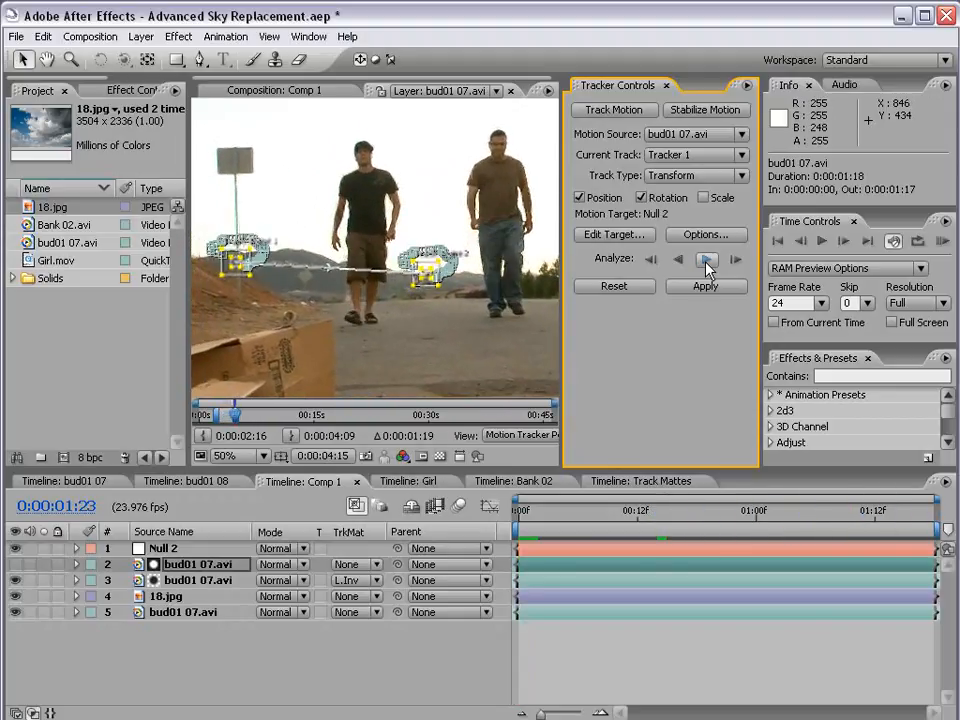
key(h)
click(283, 291)
drag(401, 298, 349, 274)
scroll(349, 274, up, 1)
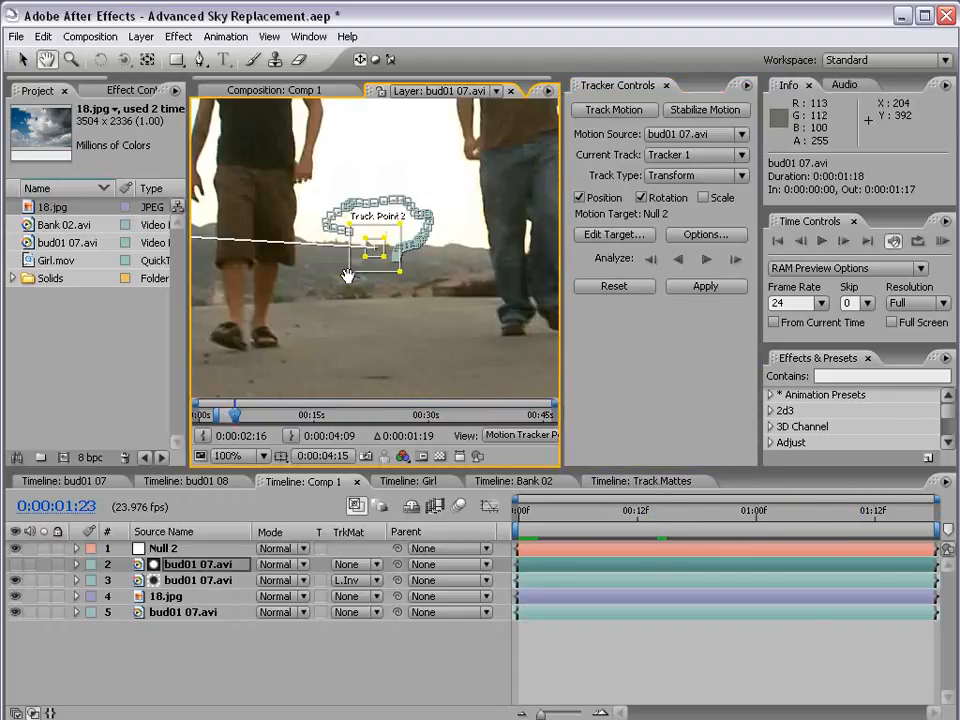
scroll(376, 266, up, 1)
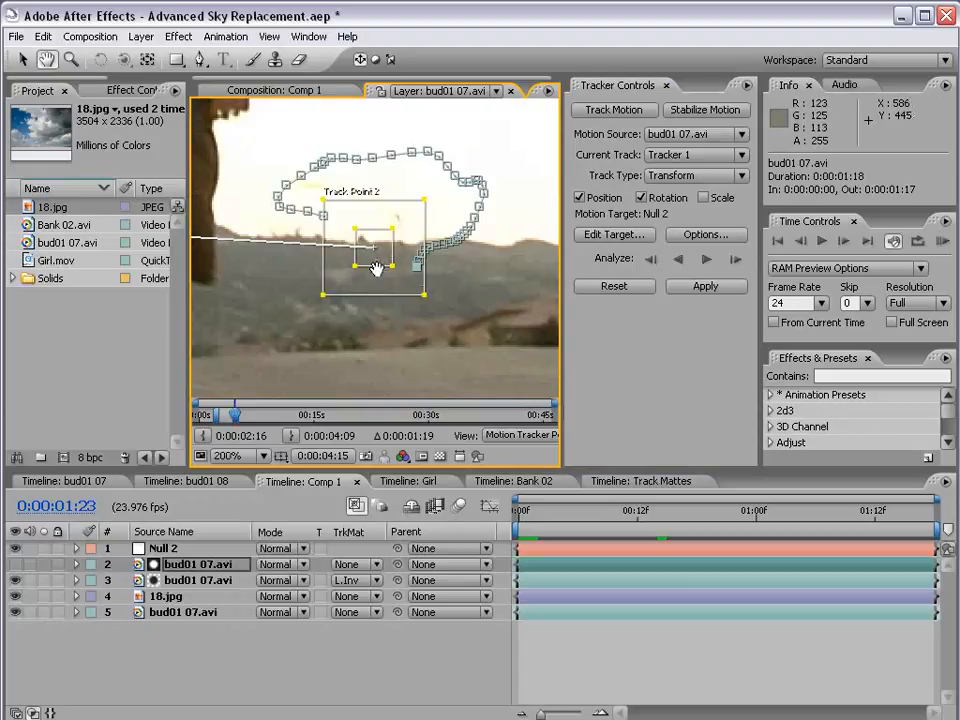
scroll(377, 268, down, 2)
drag(294, 267, 418, 289)
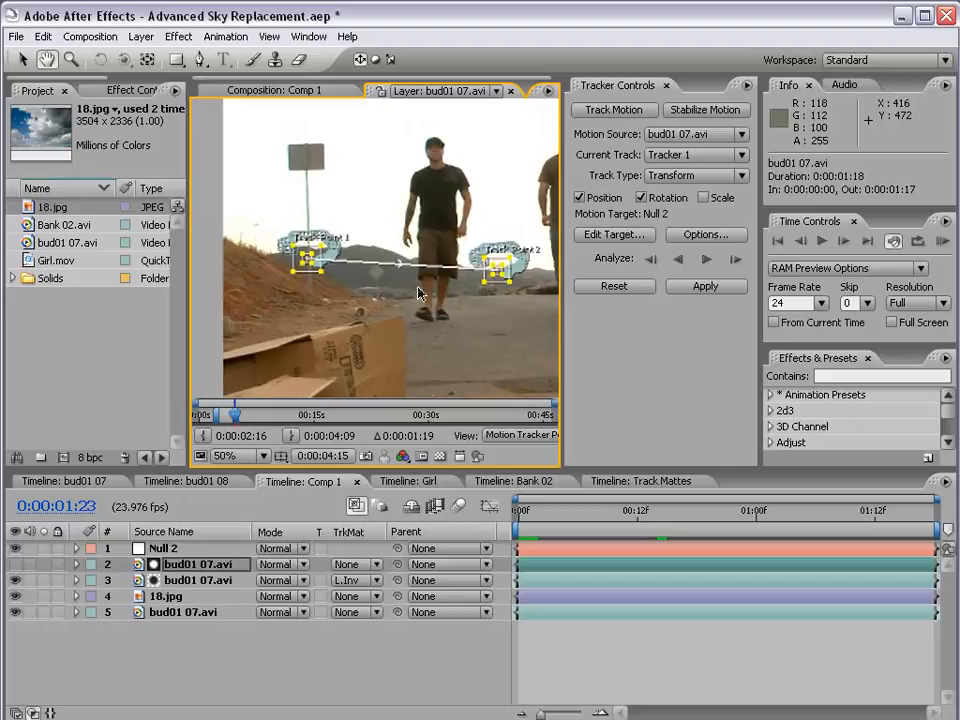
Set Null 2 as the motion target and apply the tracking data to it
click(605, 238)
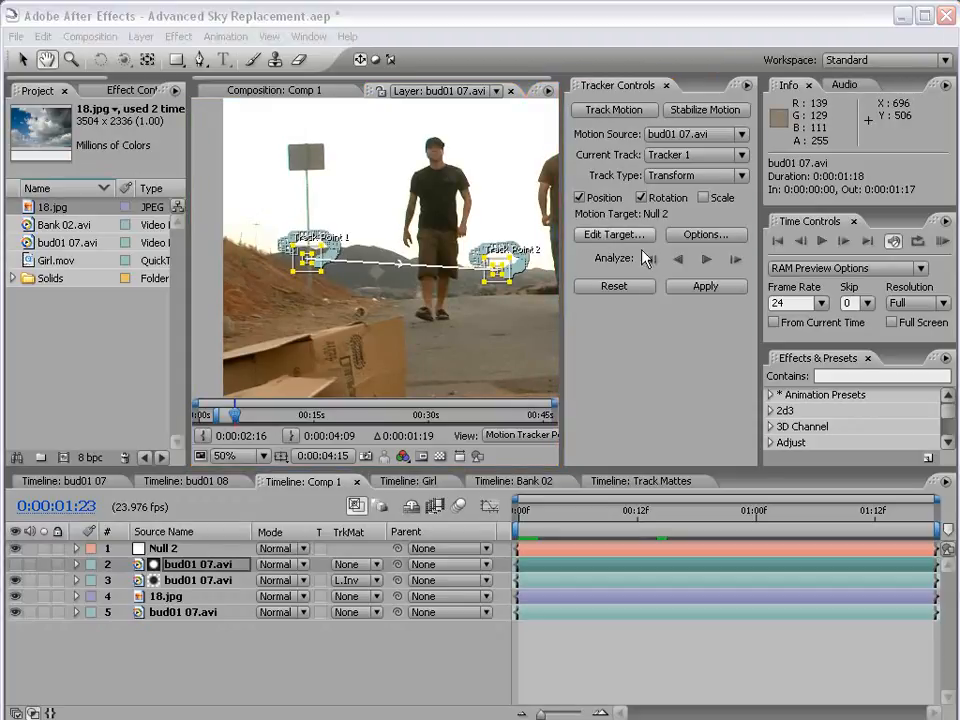
click(363, 409)
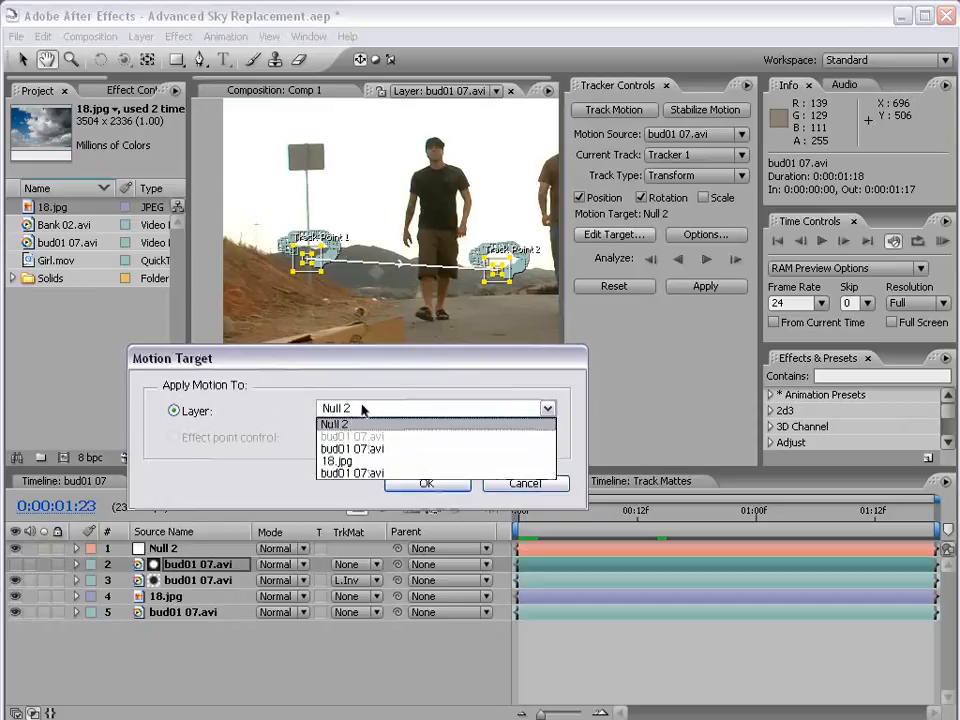
click(349, 429)
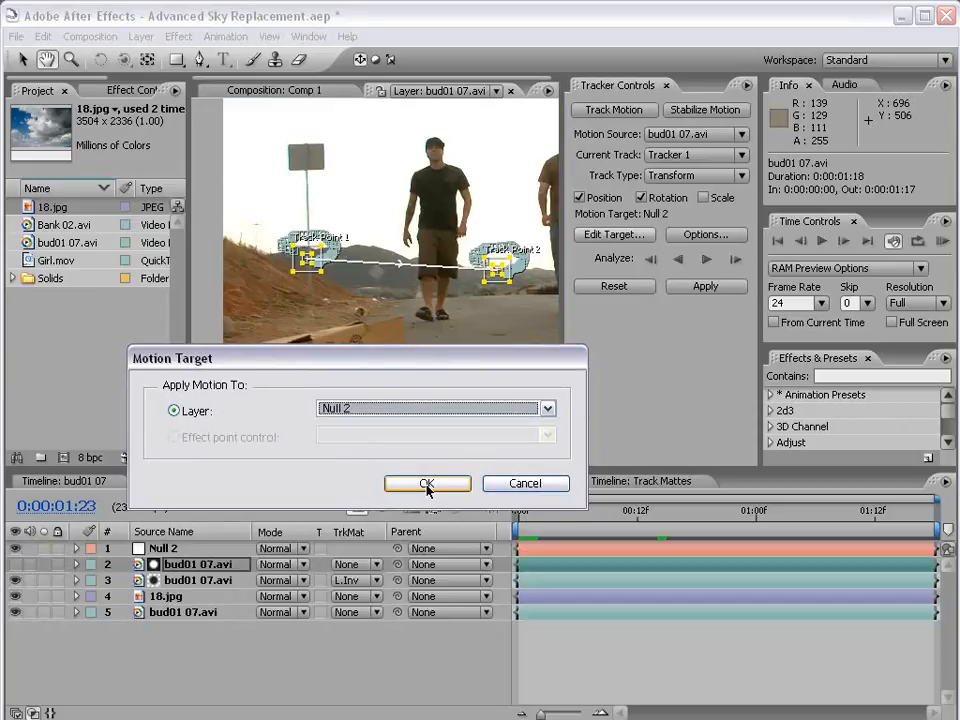
click(426, 485)
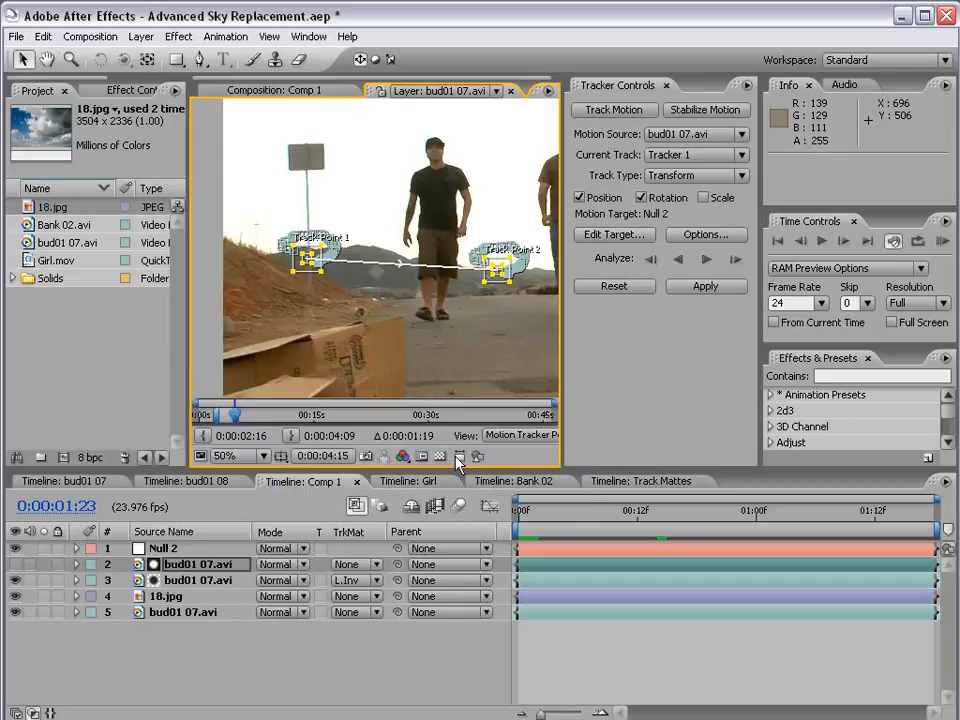
click(706, 288)
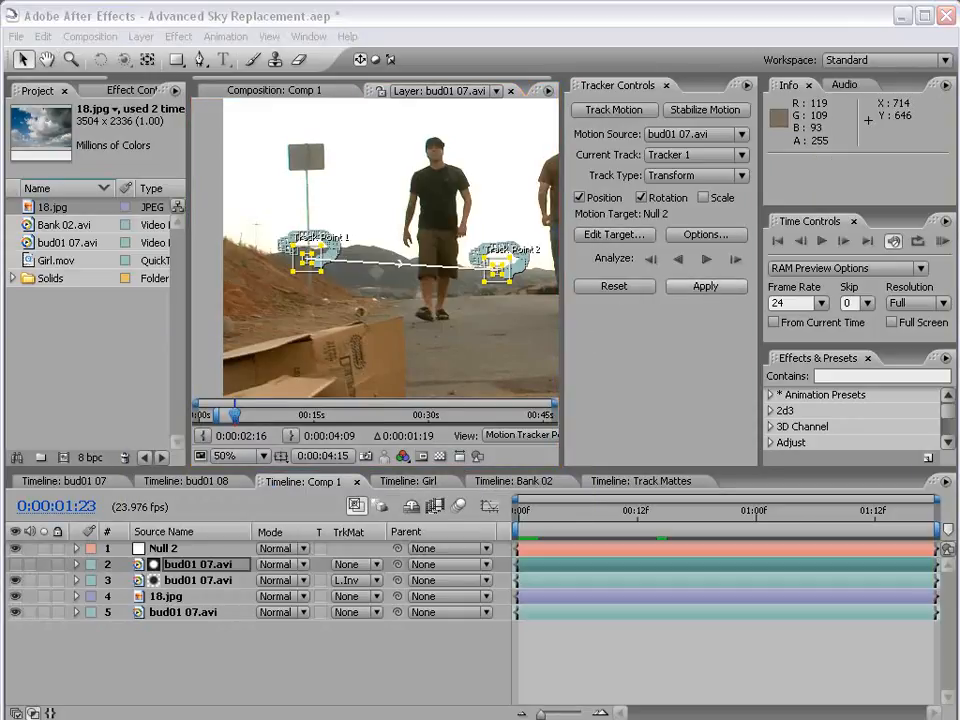
click(349, 414)
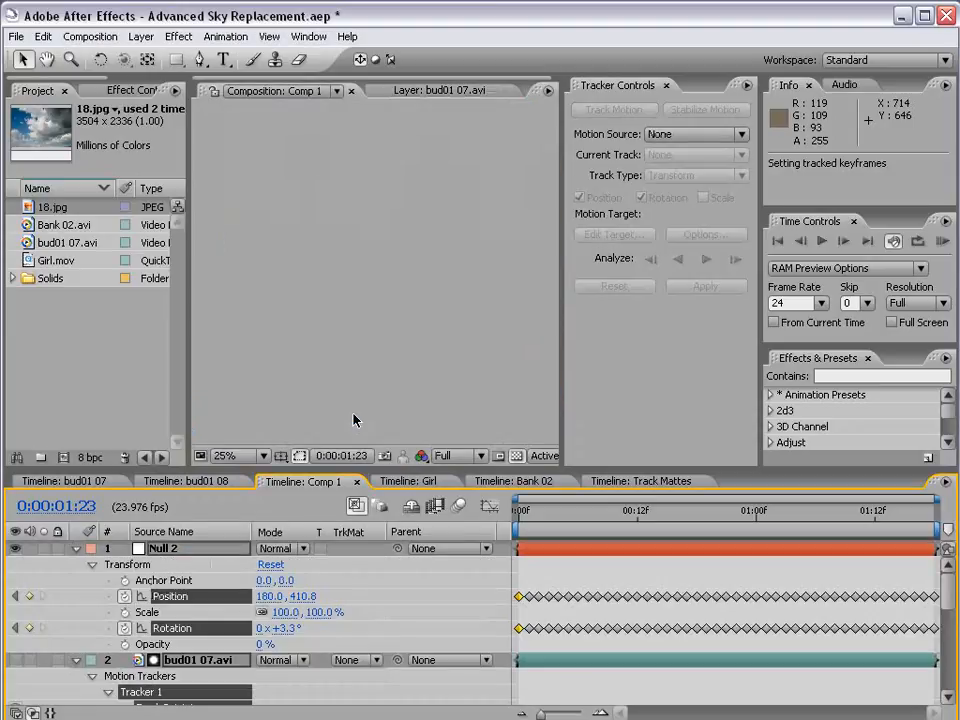
Select Null 2 and scrub from the first frame to check its tracked motion, ending back at 0:00:00:00
click(523, 573)
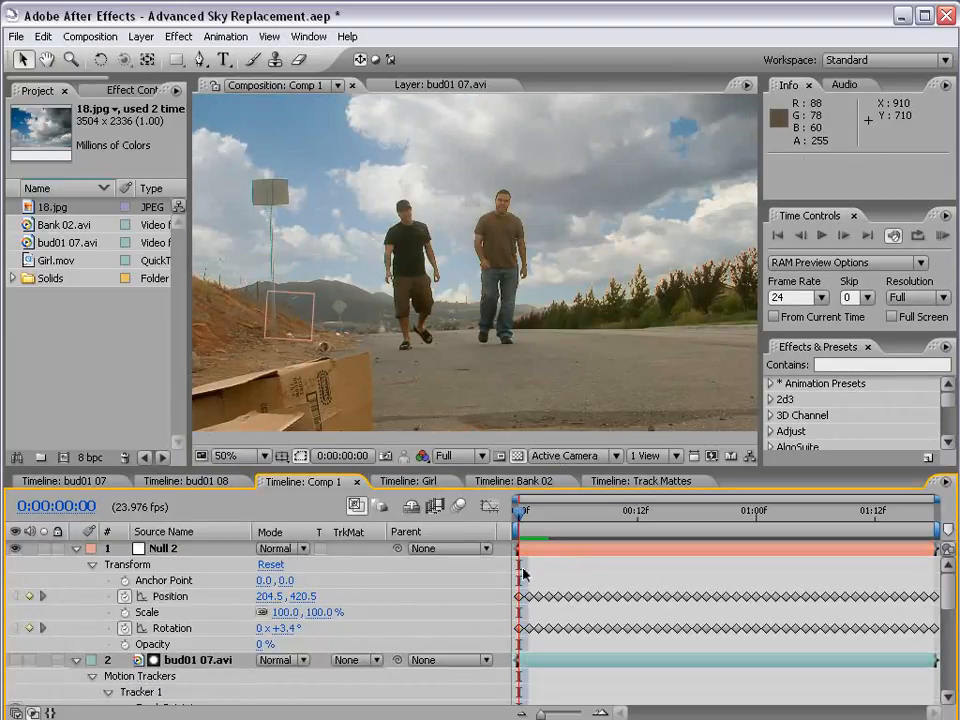
click(158, 548)
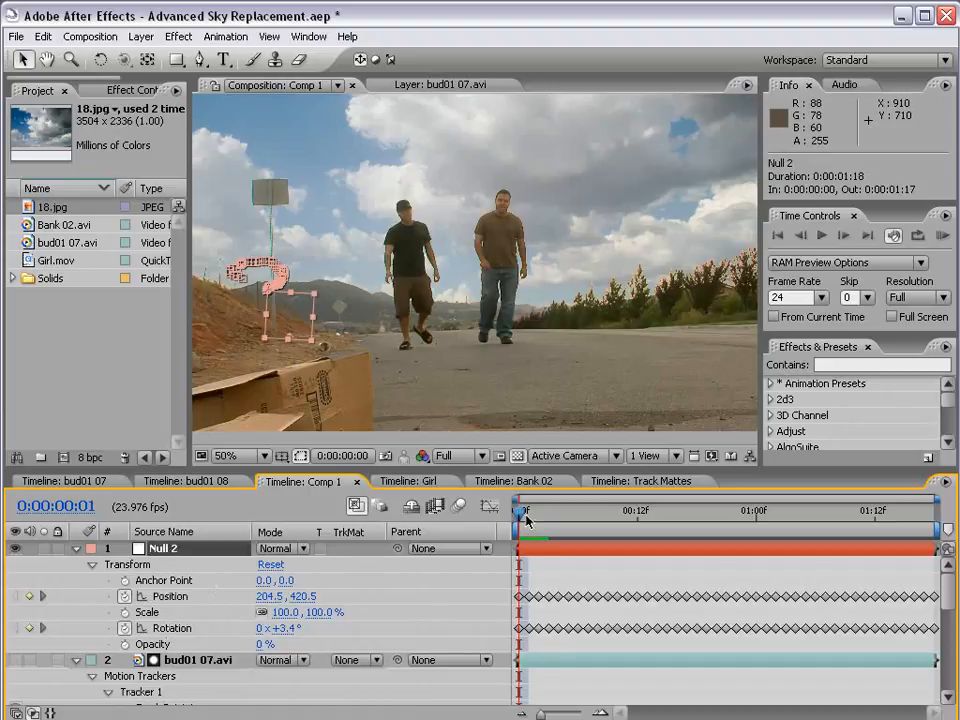
drag(526, 519, 479, 563)
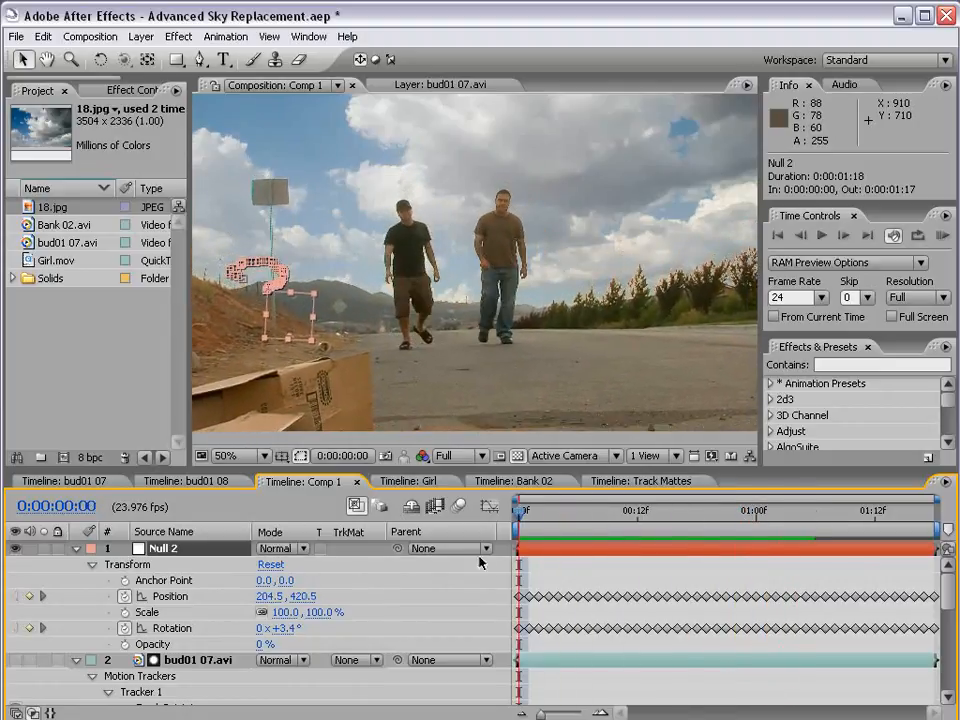
Collapse the properties of the matte layer and Null 2, and make the Timeline panel taller
click(74, 660)
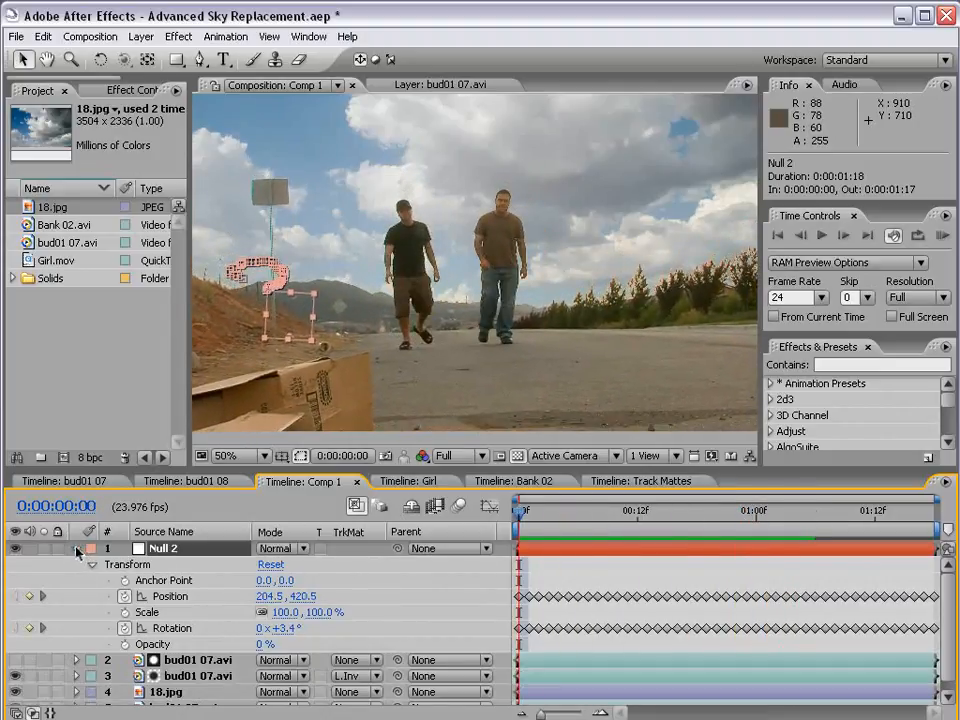
click(76, 549)
drag(193, 470, 188, 440)
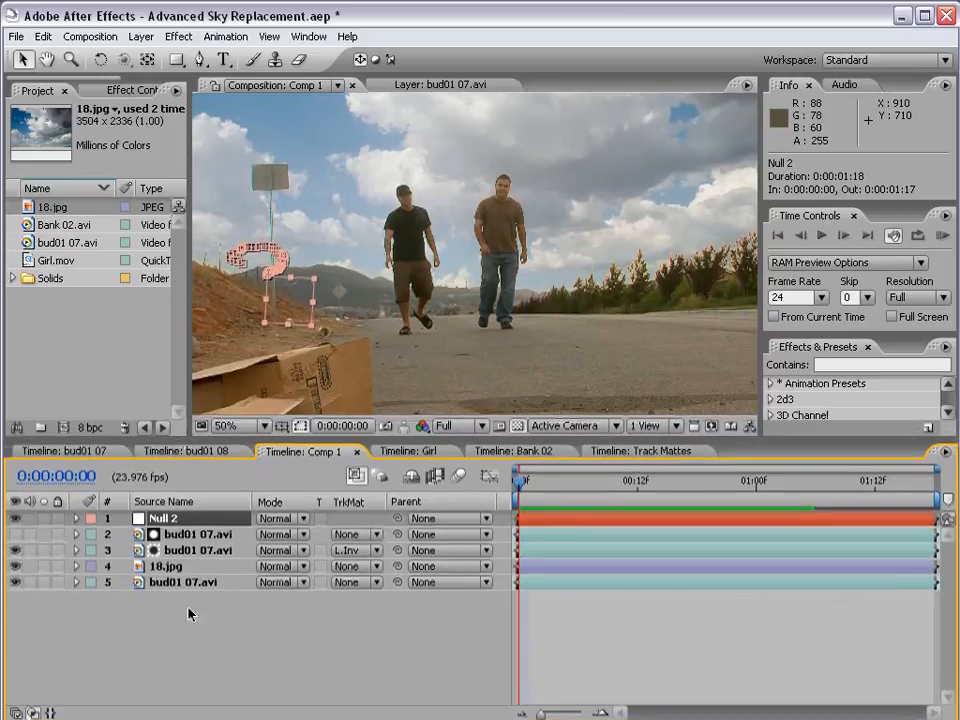
Enlarge the 18.jpg sky layer slightly in the first frame and reposition it to 676, 12
click(190, 613)
key(comma)
click(168, 569)
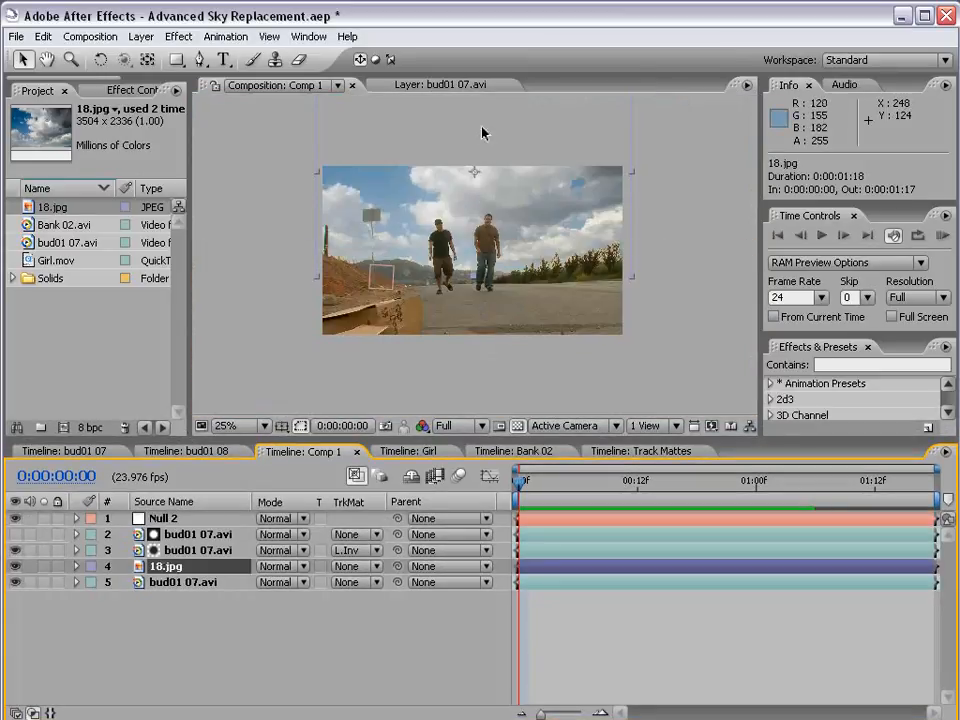
drag(511, 132, 546, 190)
drag(636, 279, 644, 287)
drag(572, 241, 577, 238)
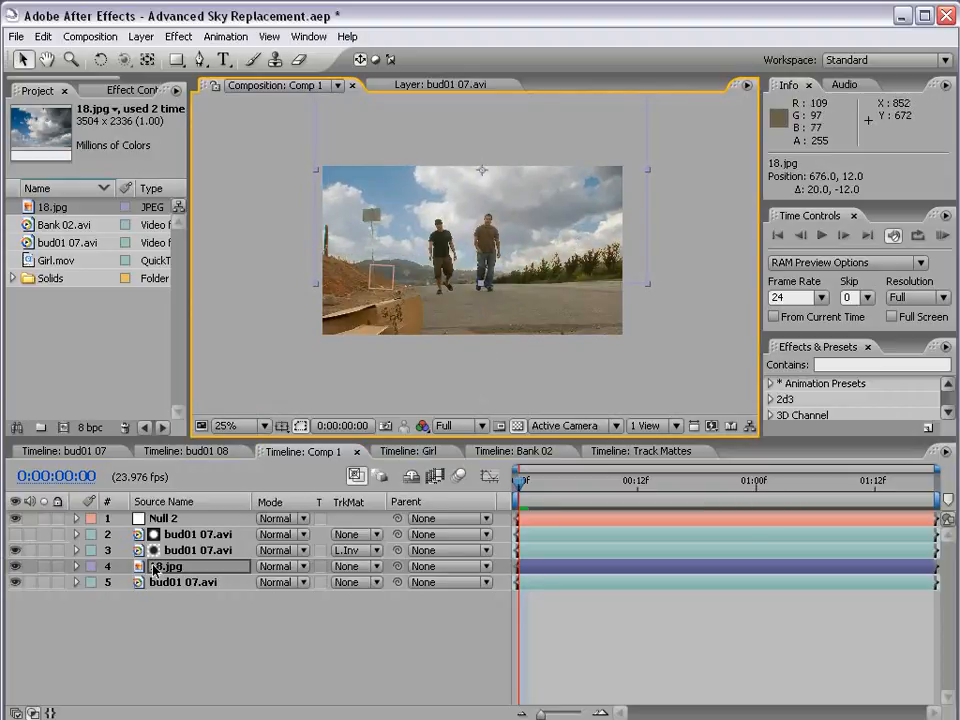
Parent the 18.jpg layer to Null 2 and select the null
click(233, 568)
drag(397, 568, 184, 521)
click(178, 520)
Inspect the composite up close and play a RAM preview to check that the sky follows the camera motion
scroll(527, 248, up, 1)
key(grave)
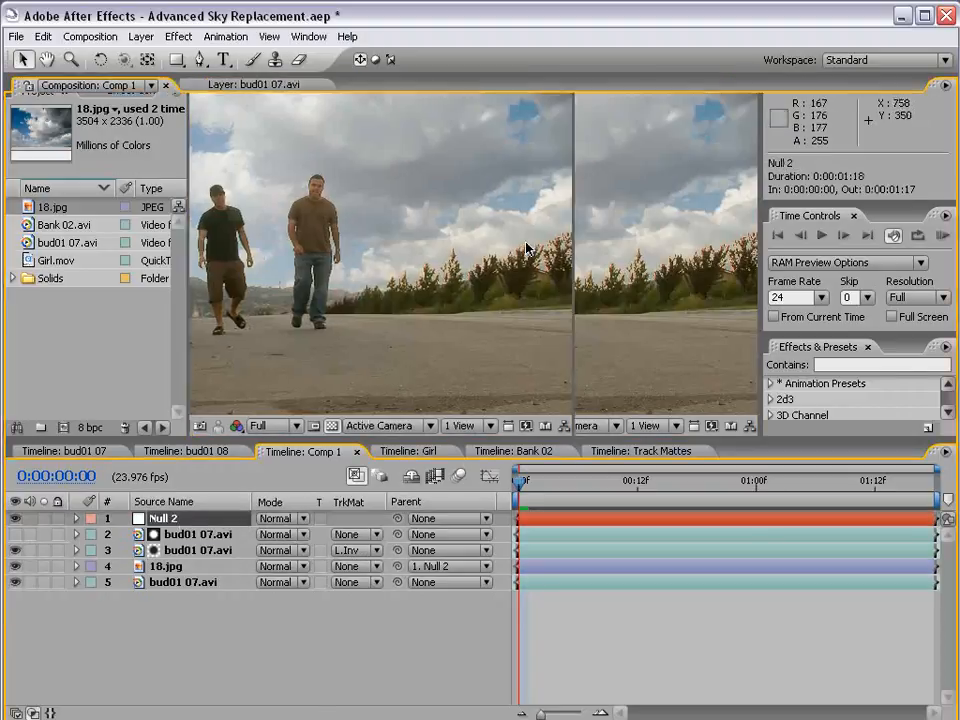
scroll(528, 251, up, 1)
scroll(529, 253, down, 1)
key(grave)
drag(510, 484, 530, 484)
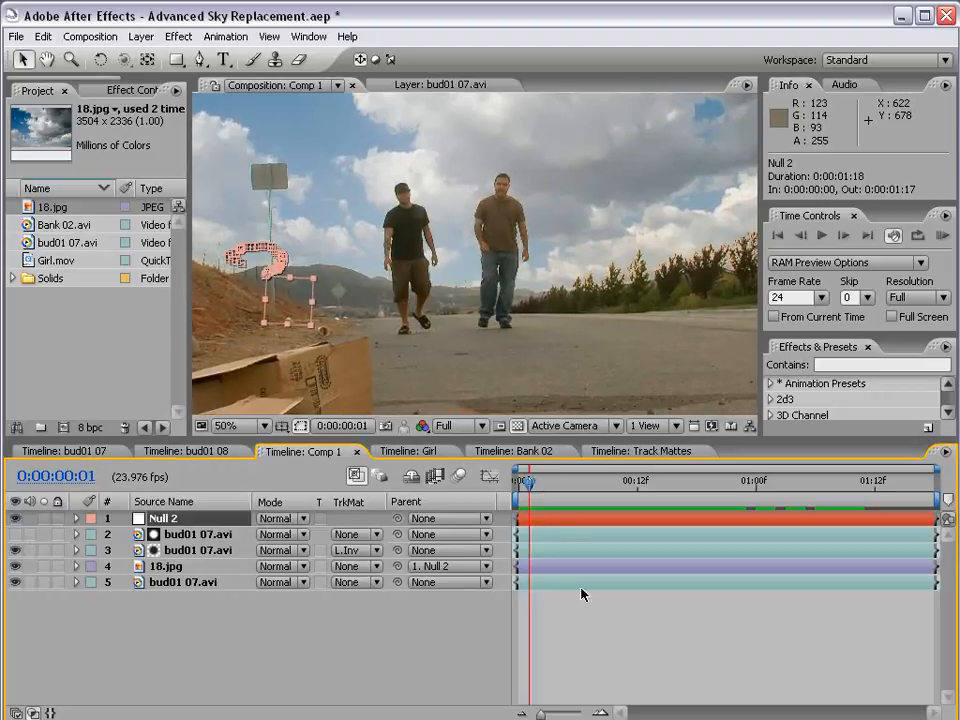
click(582, 602)
key(KP_0)
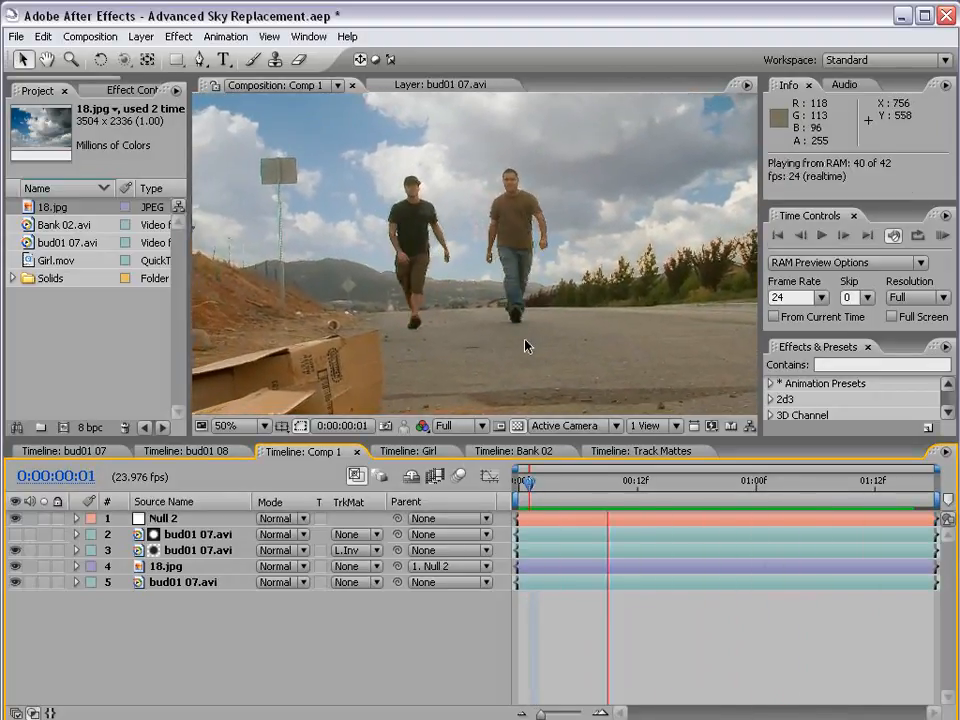
key(space)
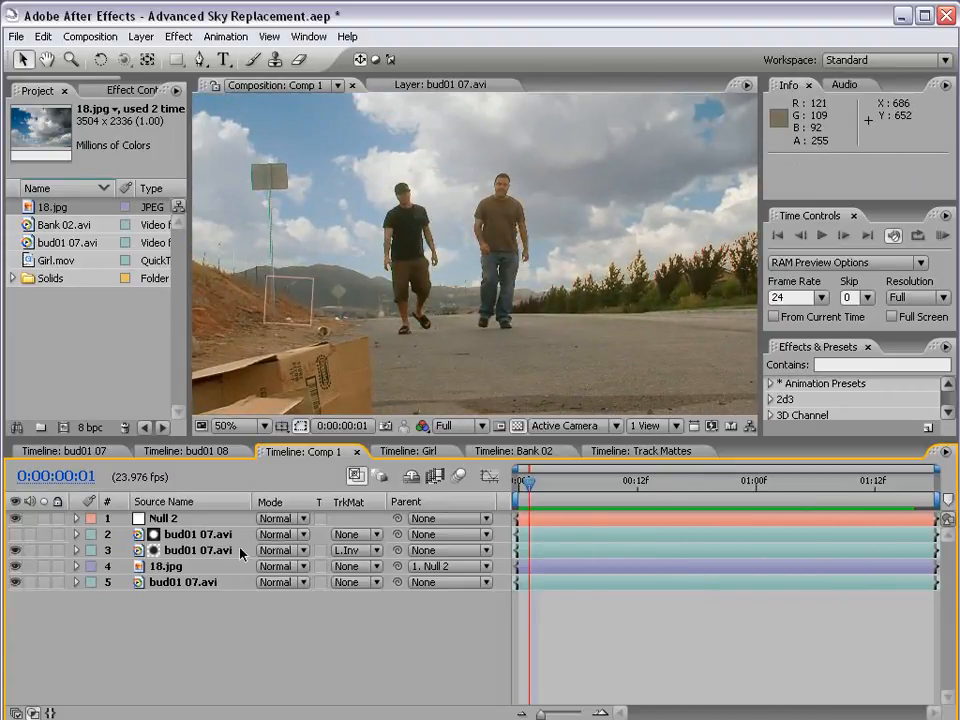
At 0:00:00:18, enlarge the 18.jpg layer slightly and reposition it to 394.5, -433
drag(552, 489, 697, 485)
scroll(420, 240, down, 1)
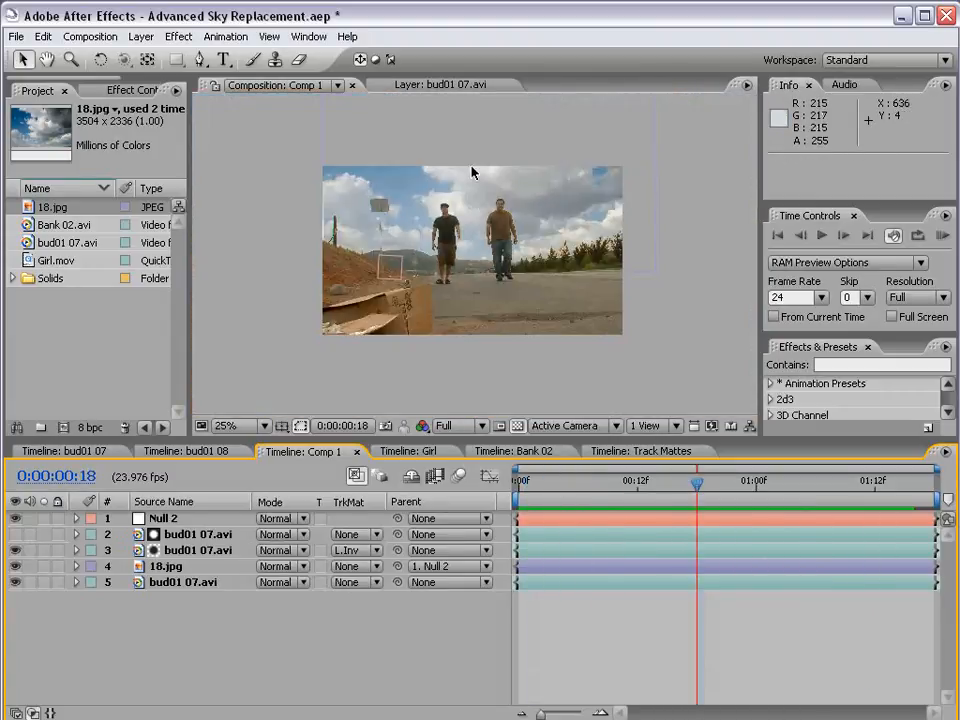
drag(484, 150, 477, 150)
drag(651, 273, 633, 257)
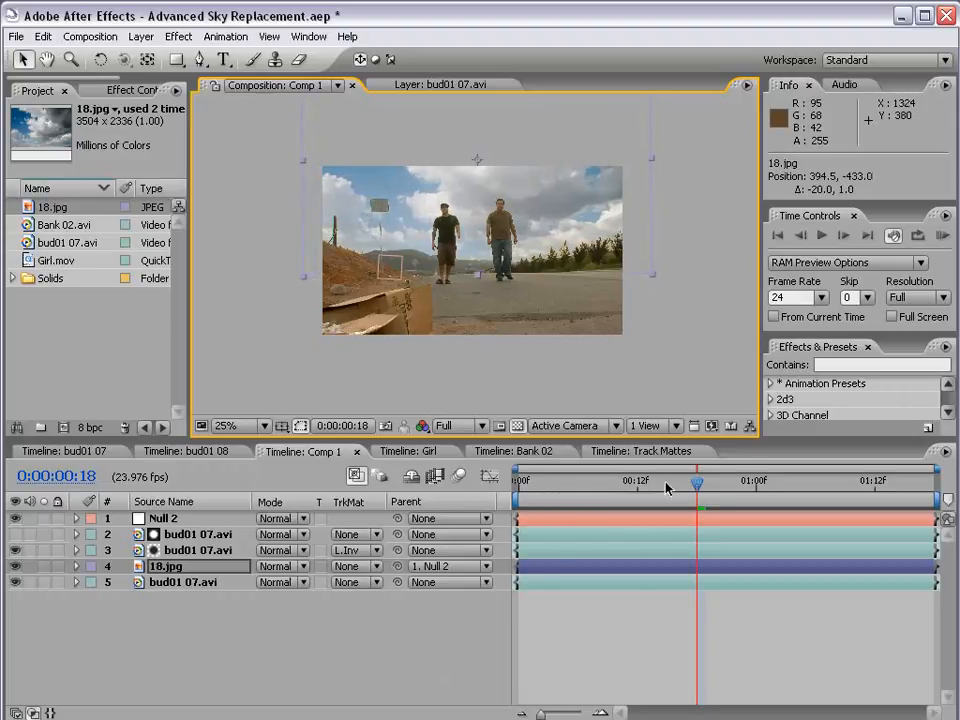
Go to 0:00:00:13 and examine Null 2's position and rotation keyframes, leaving its properties collapsed
click(647, 486)
click(77, 518)
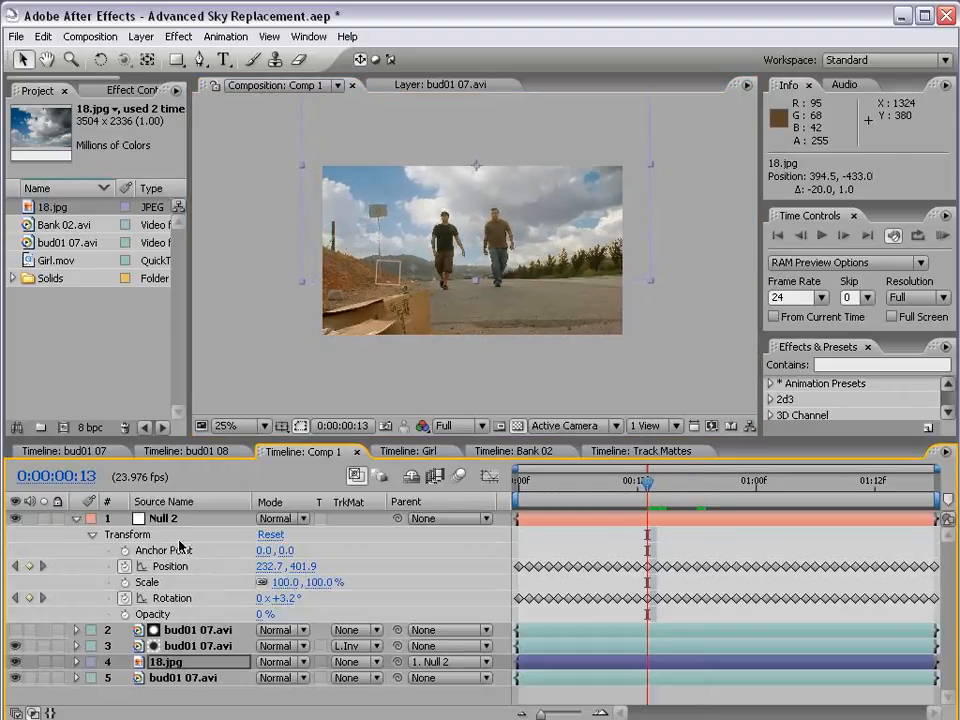
click(170, 521)
click(77, 518)
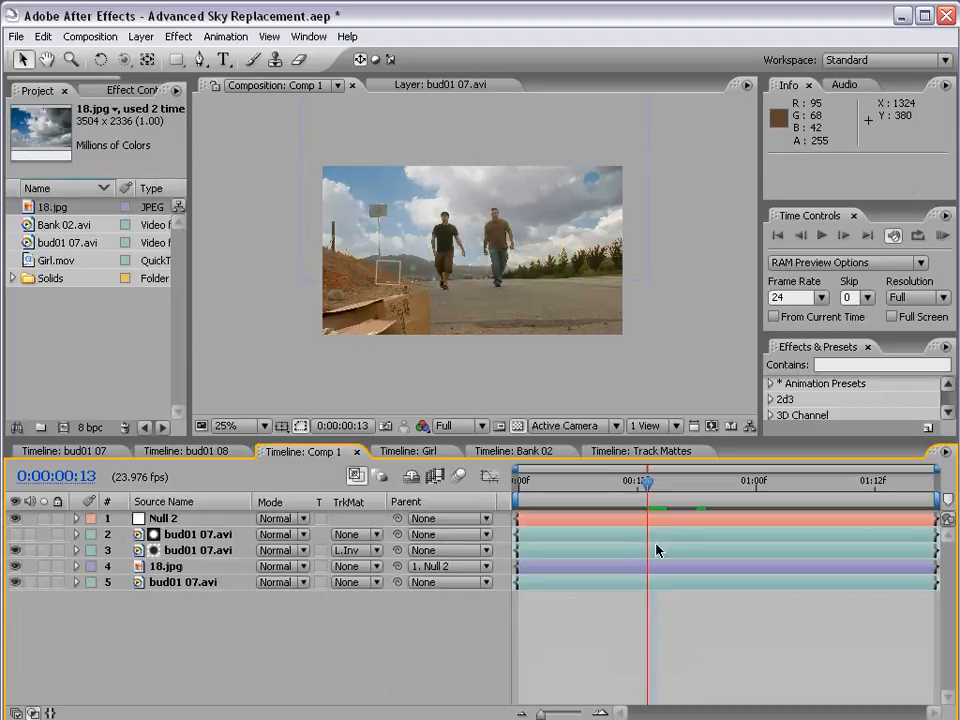
Scrub through the composite to 0:00:01:14 and examine how the sky blends around the men and trees
click(643, 488)
drag(643, 488, 697, 518)
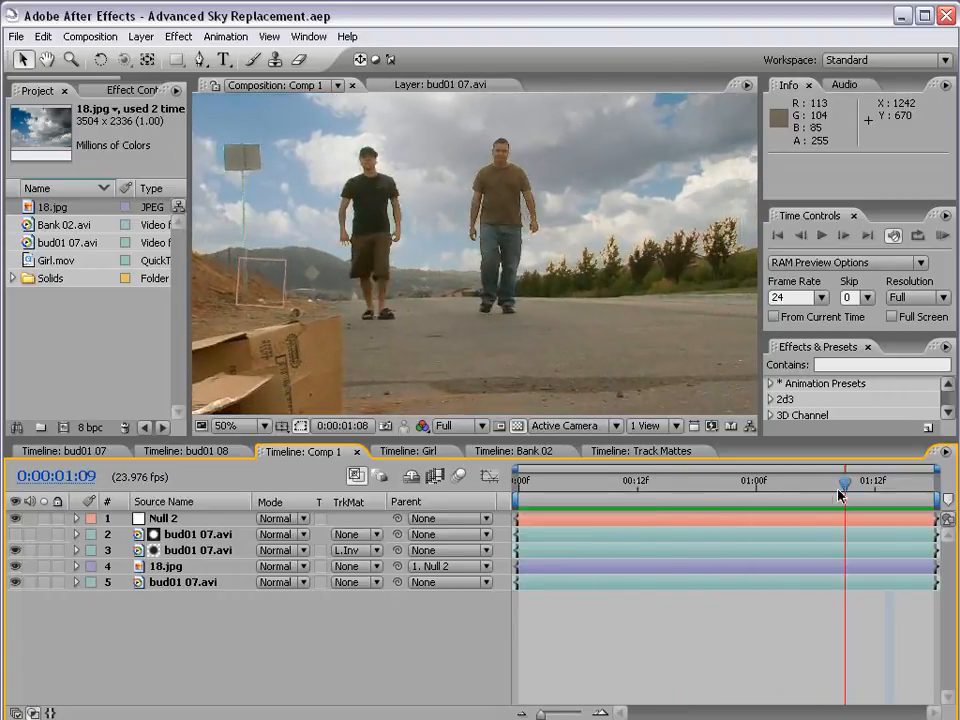
scroll(557, 321, down, 1)
scroll(609, 291, up, 1)
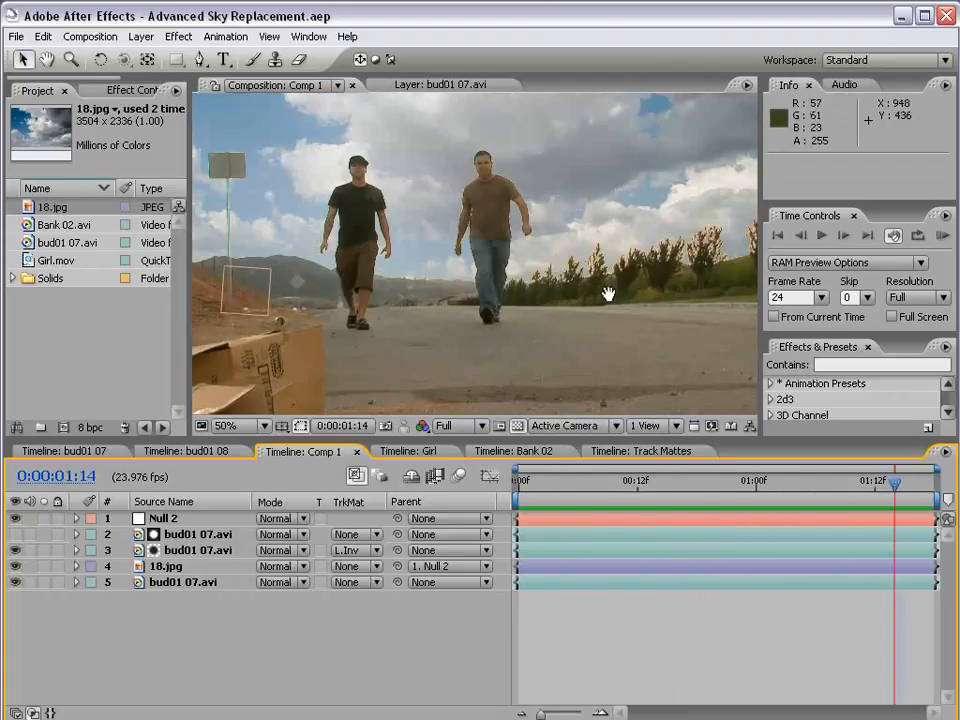
scroll(530, 295, up, 1)
scroll(407, 231, down, 1)
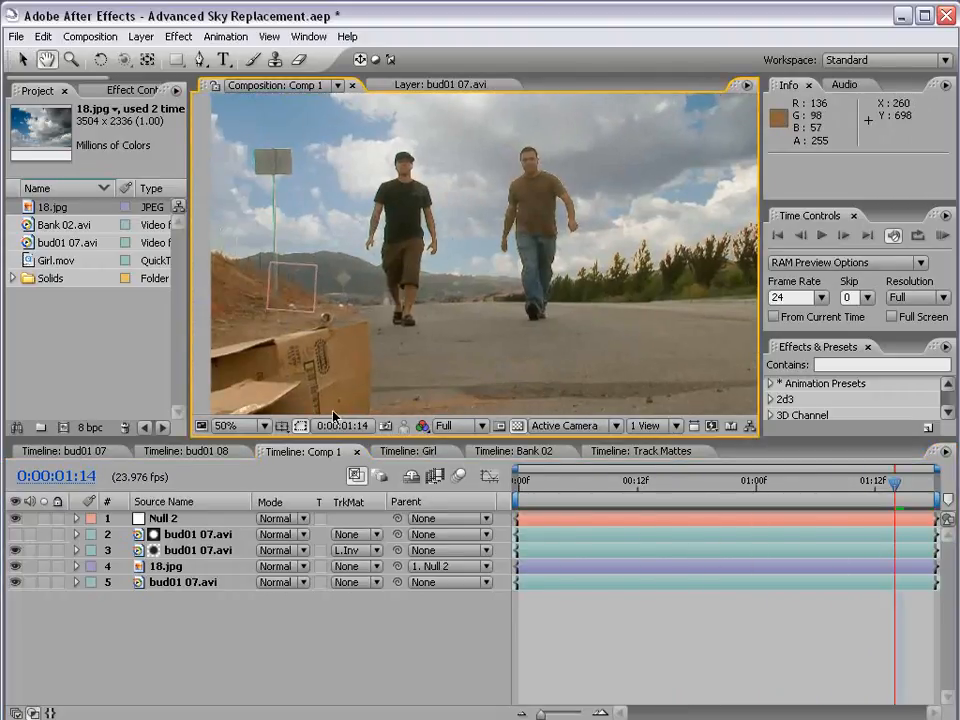
Pre-compose the two masked bud01 07.avi layers into a composition named Comp, moving all attributes into it
click(181, 536)
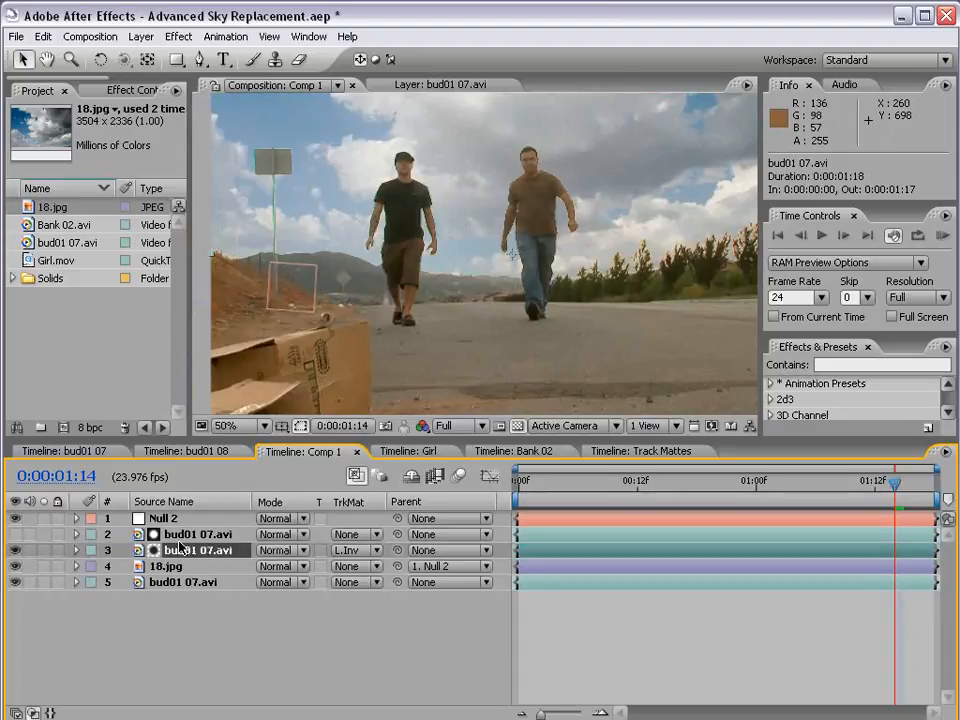
click(182, 553)
shift+click(186, 536)
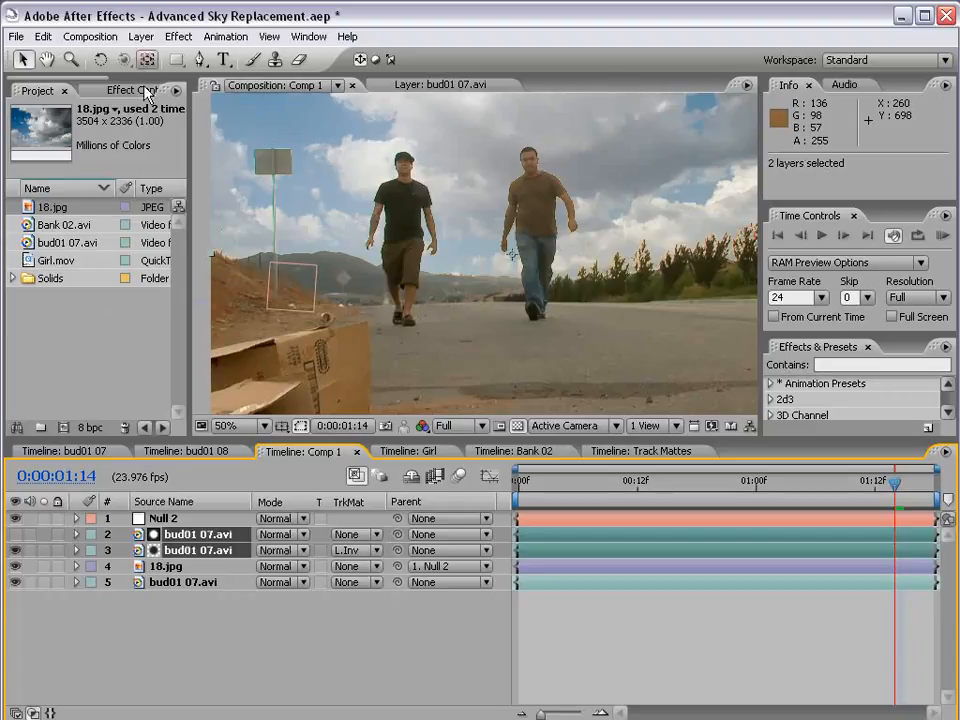
click(141, 37)
click(171, 519)
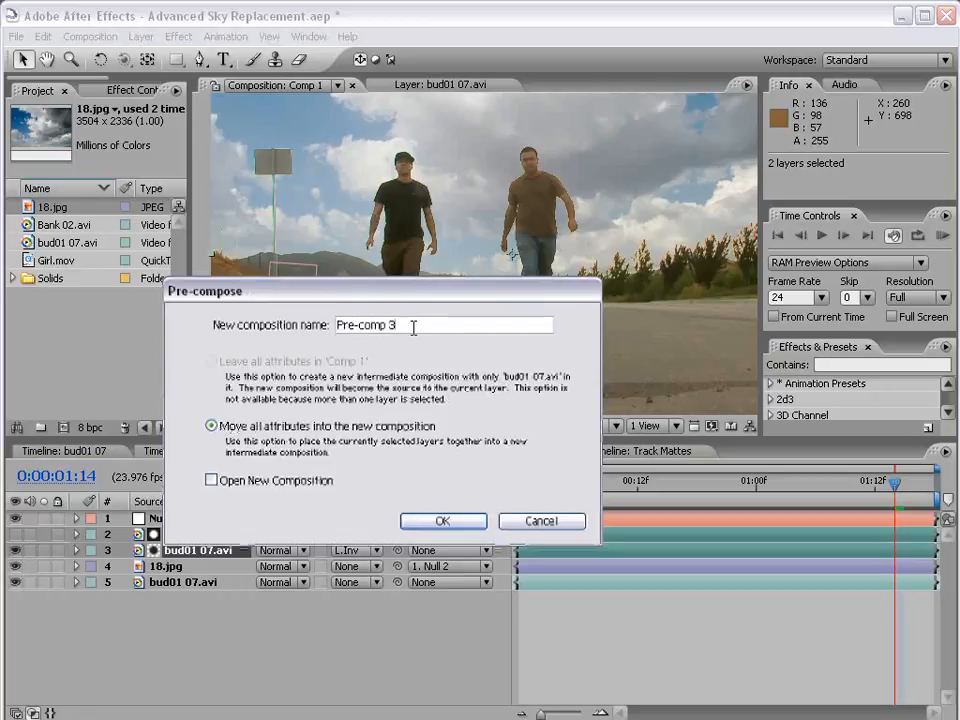
text(Comp)
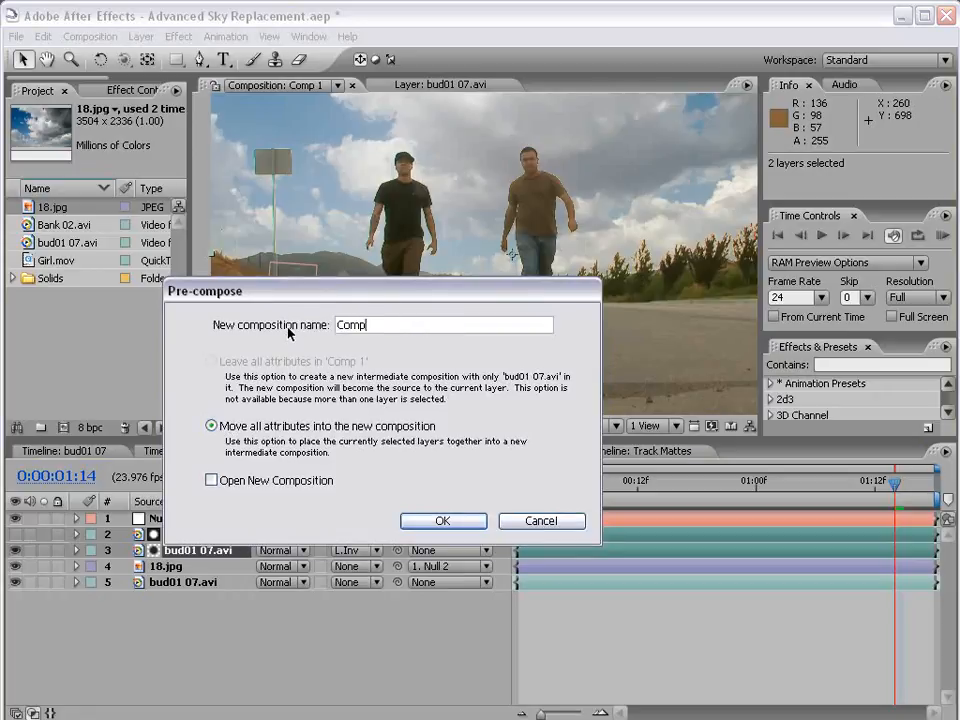
click(441, 521)
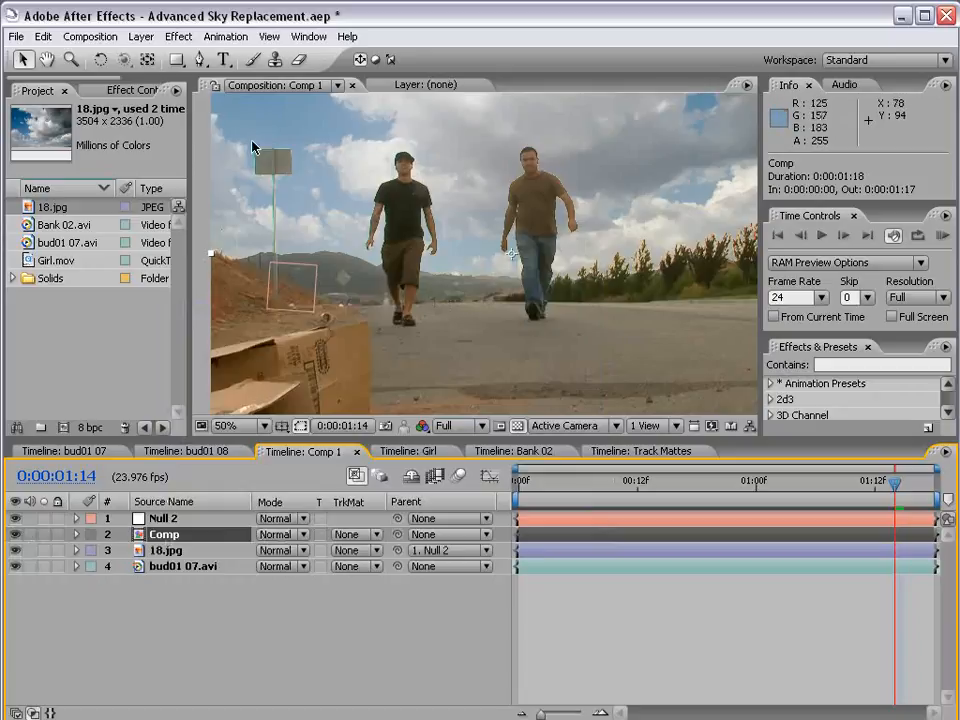
Apply the Matte Choker effect to the Comp layer
click(180, 37)
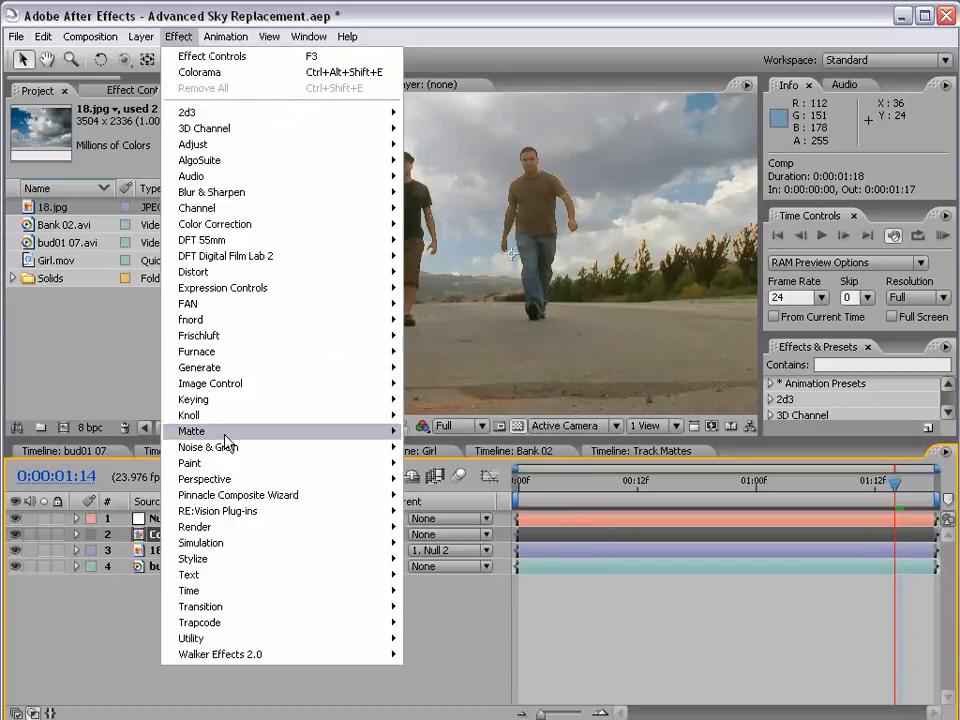
mouse_move(226, 435)
click(450, 433)
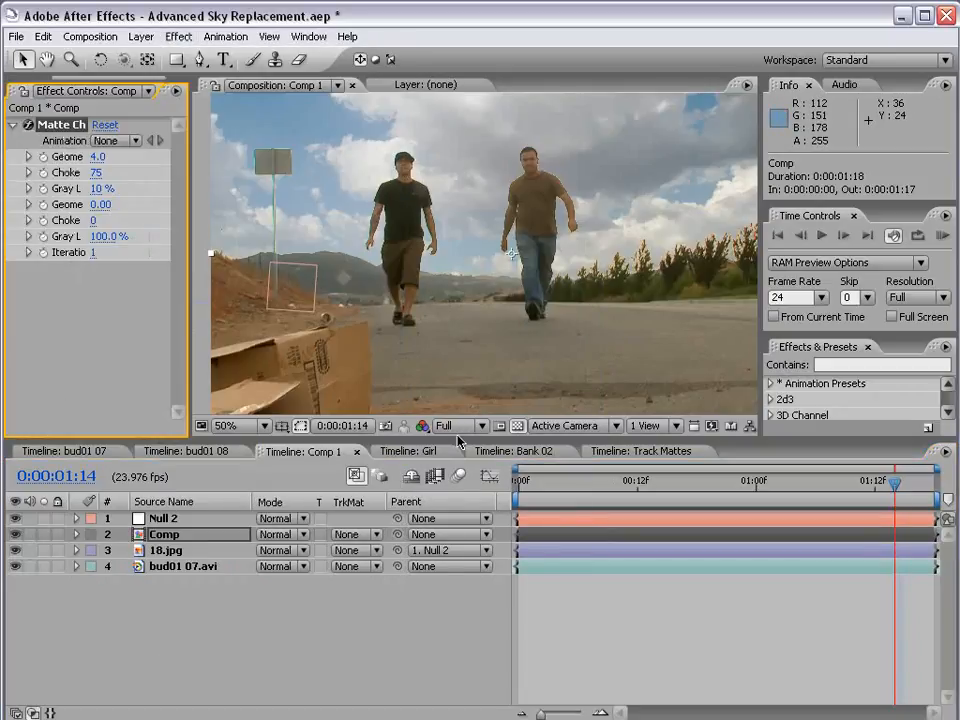
Widen the Effect Controls panel to show full parameter names, and view the matte edges along the trees at 200%
key(h)
scroll(540, 300, up, 2)
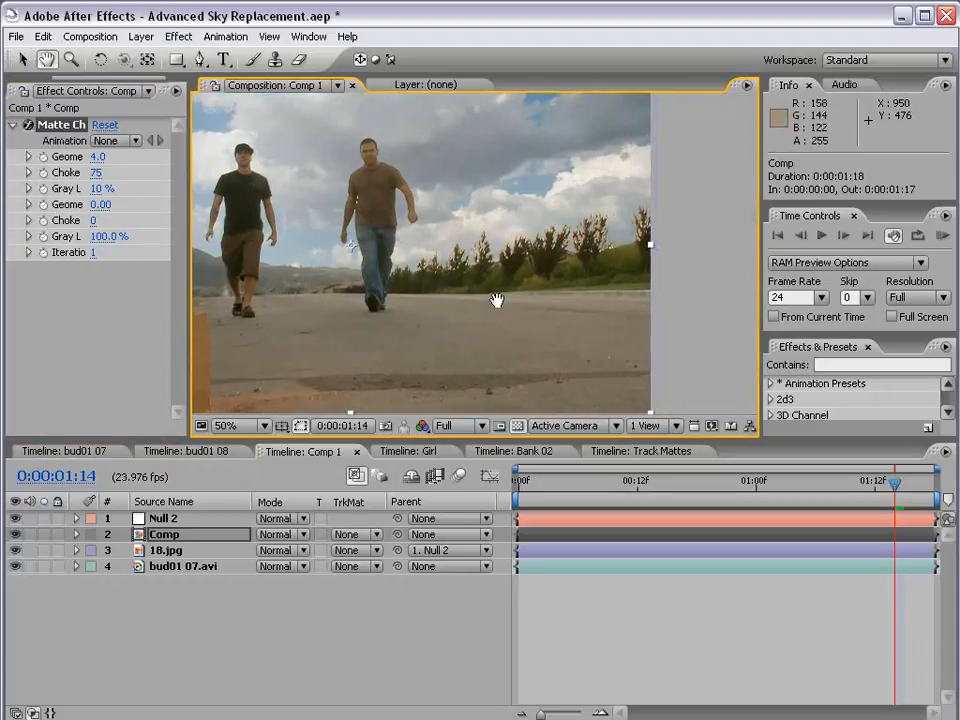
scroll(552, 307, up, 1)
scroll(476, 313, down, 1)
drag(370, 322, 474, 324)
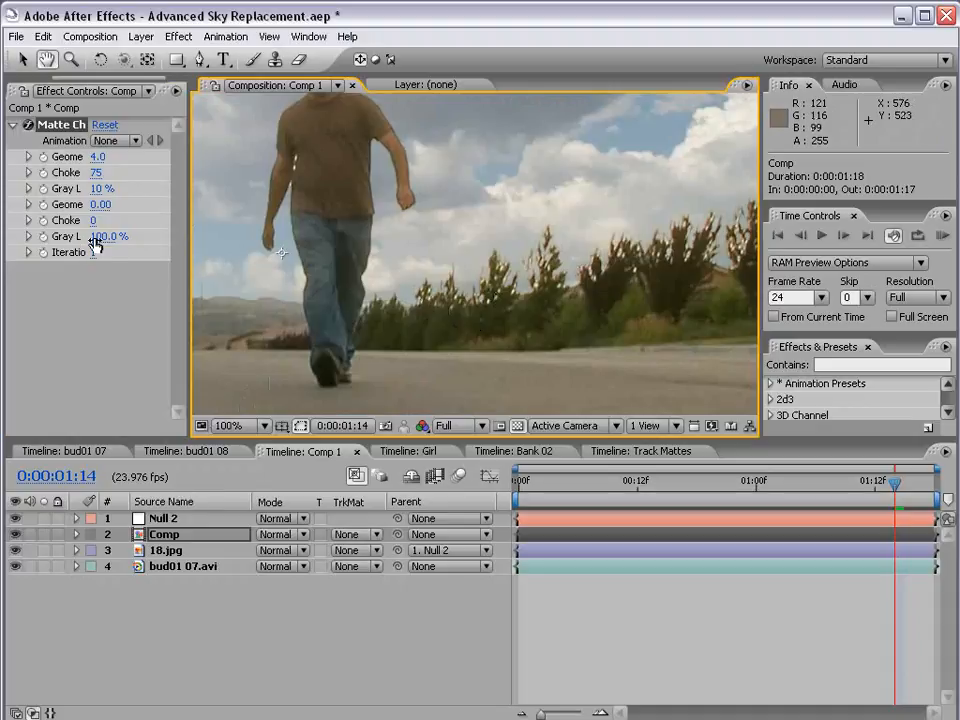
drag(188, 230, 284, 230)
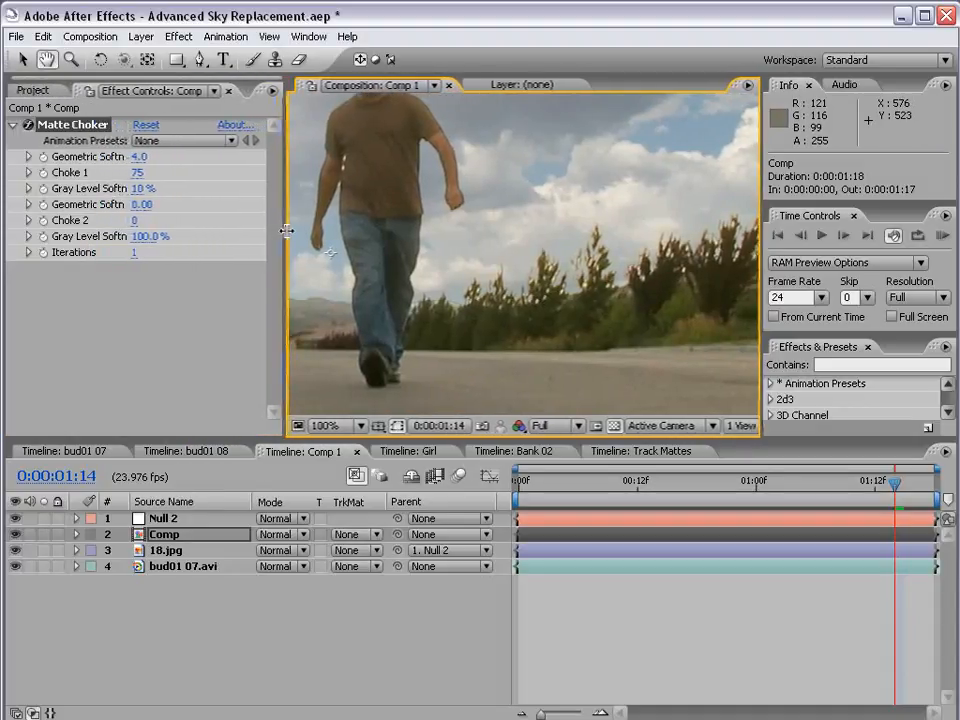
scroll(456, 302, up, 1)
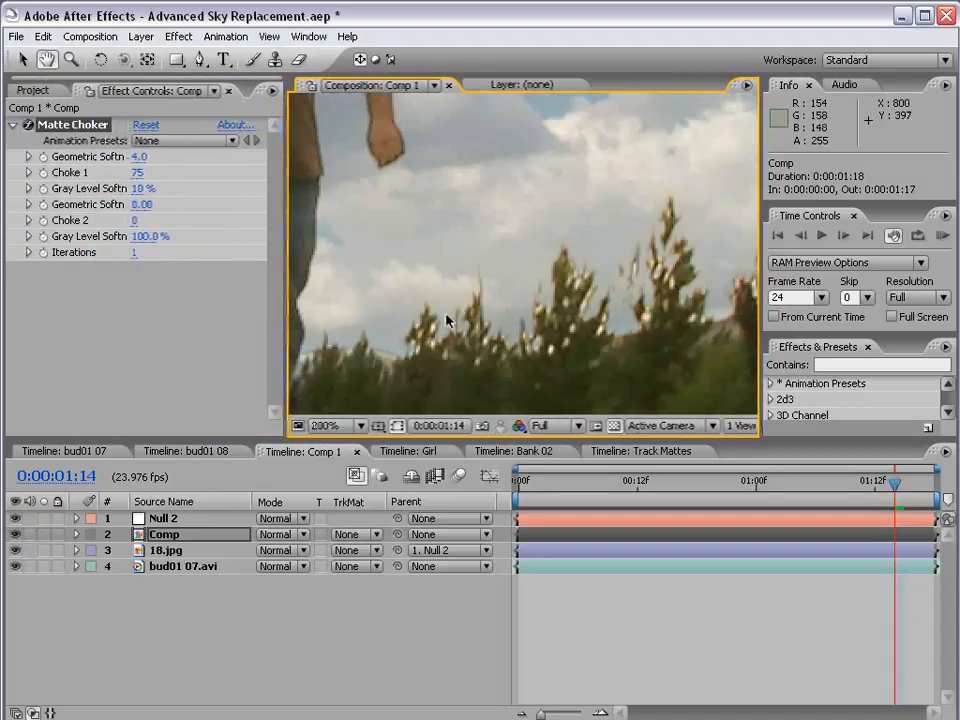
drag(450, 317, 561, 302)
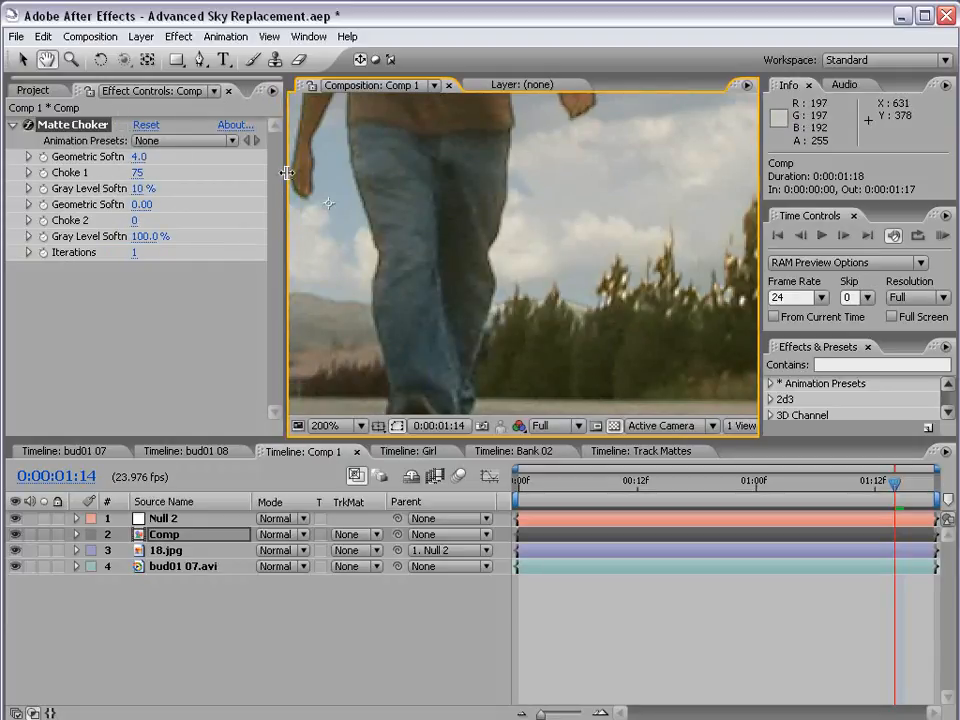
drag(287, 173, 325, 172)
Set the Matte Choker's first Geometric Softness to 0 and inspect the tree edges
click(157, 151)
text(0)
key(Return)
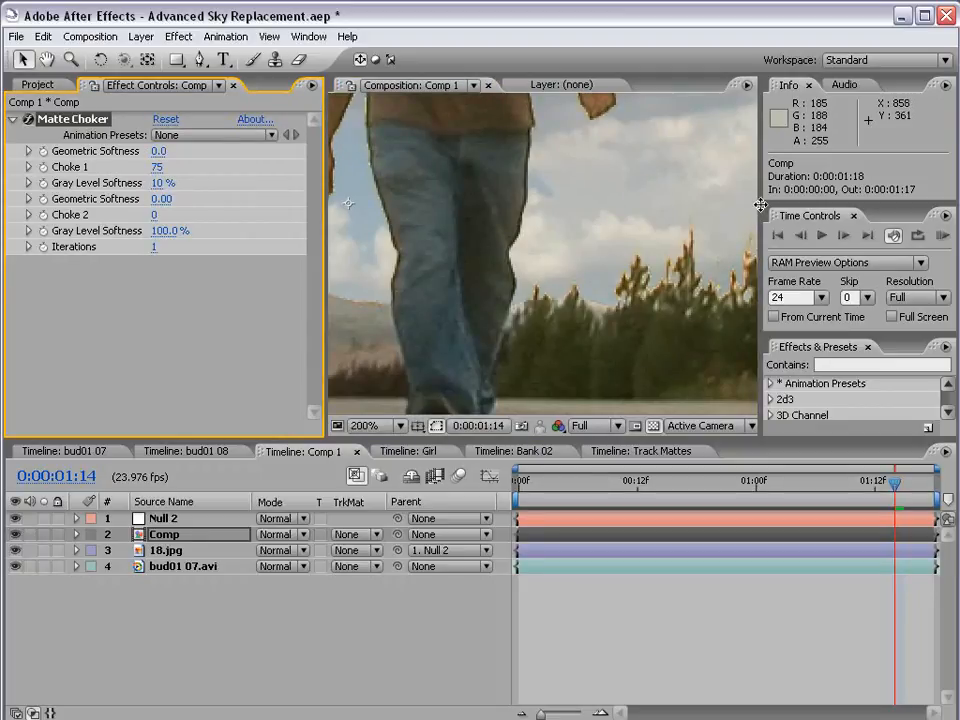
key(space)
drag(706, 264, 567, 274)
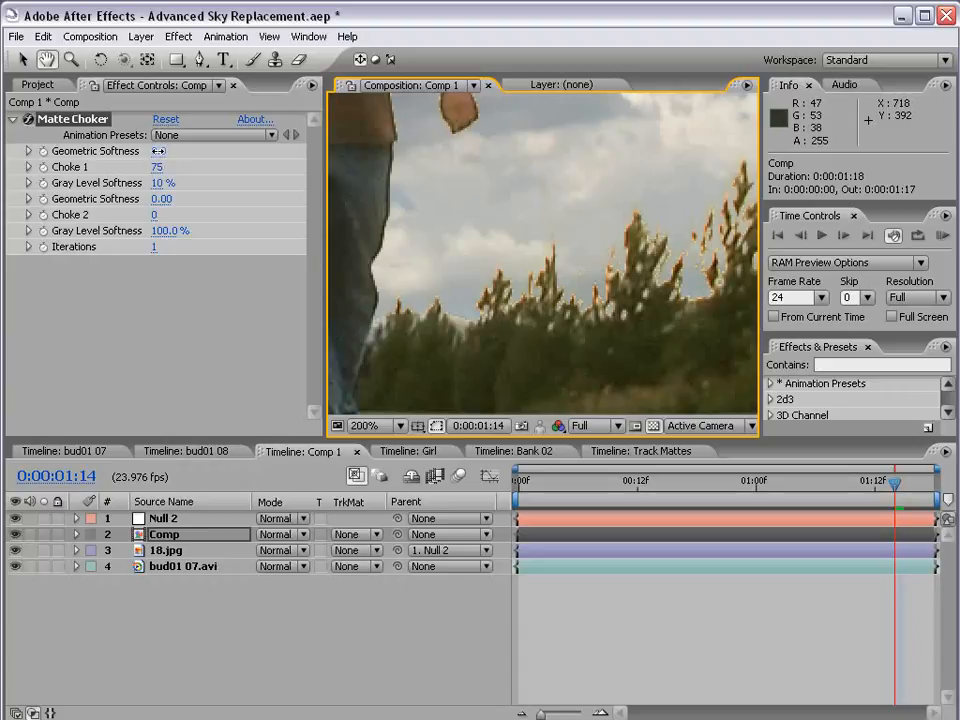
Set the Matte Choker's first Geometric Softness to 1.8 and Choke 1 to 111
drag(157, 151, 160, 150)
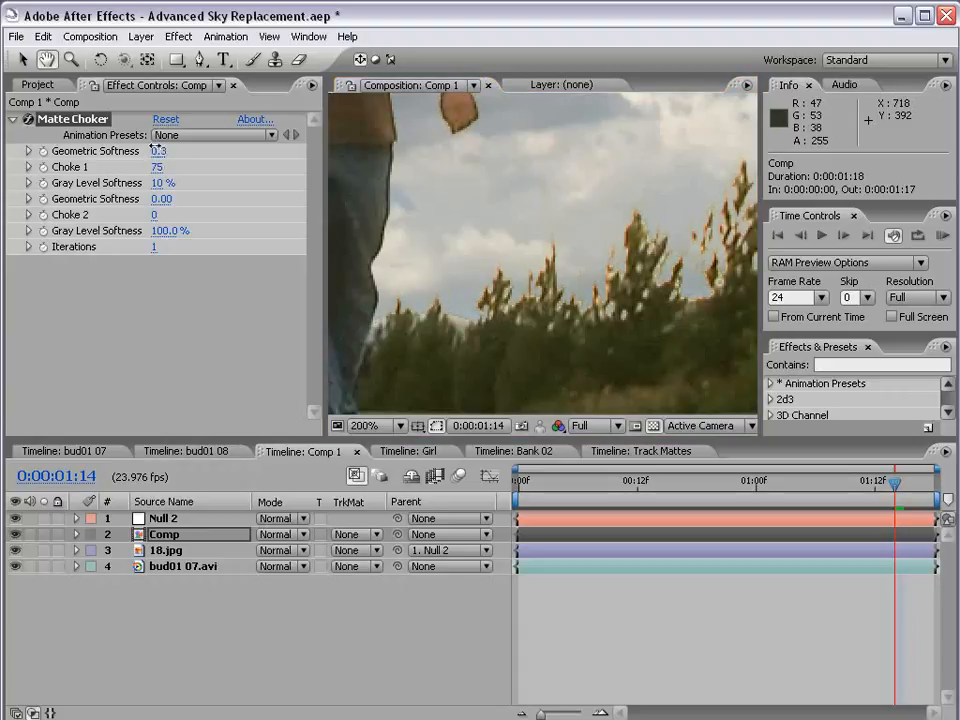
drag(153, 148, 224, 164)
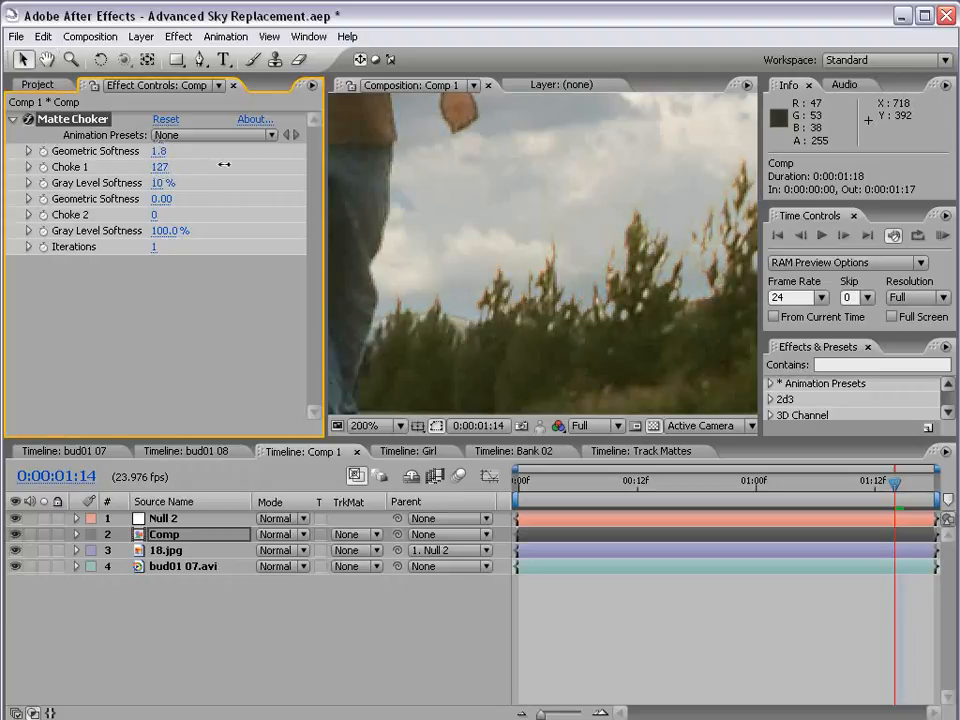
mouse_move(287, 164)
mouse_down()
mouse_move(112, 166)
mouse_move(295, 166)
mouse_up()
Examine the choked matte edges around the trees, hills and both walking men at close zoom
key(space)
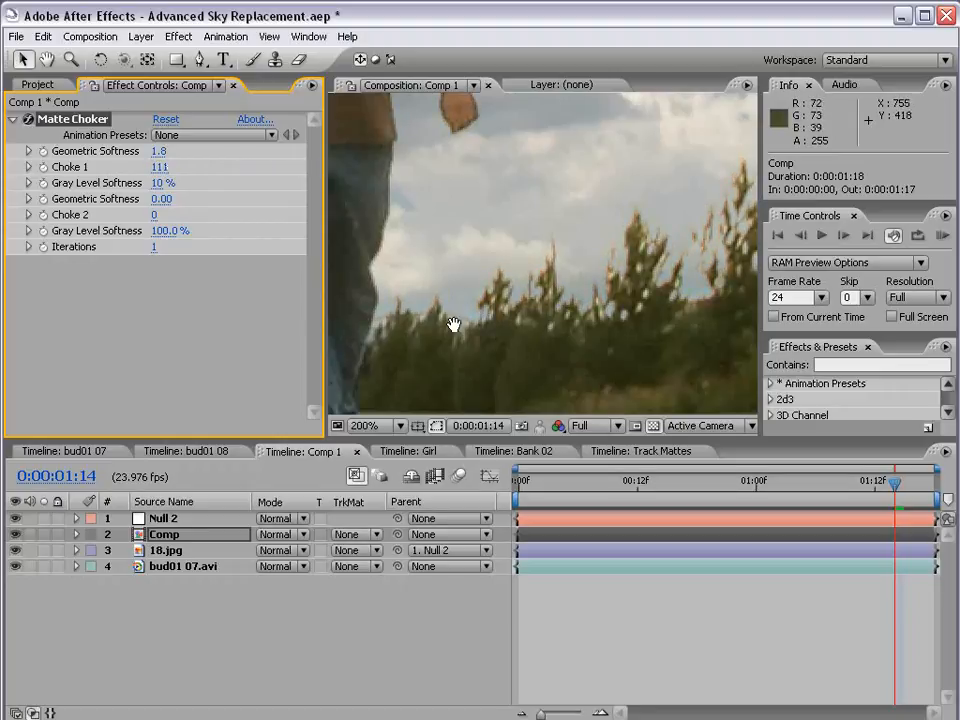
drag(454, 326, 790, 318)
drag(531, 334, 627, 334)
drag(358, 307, 634, 328)
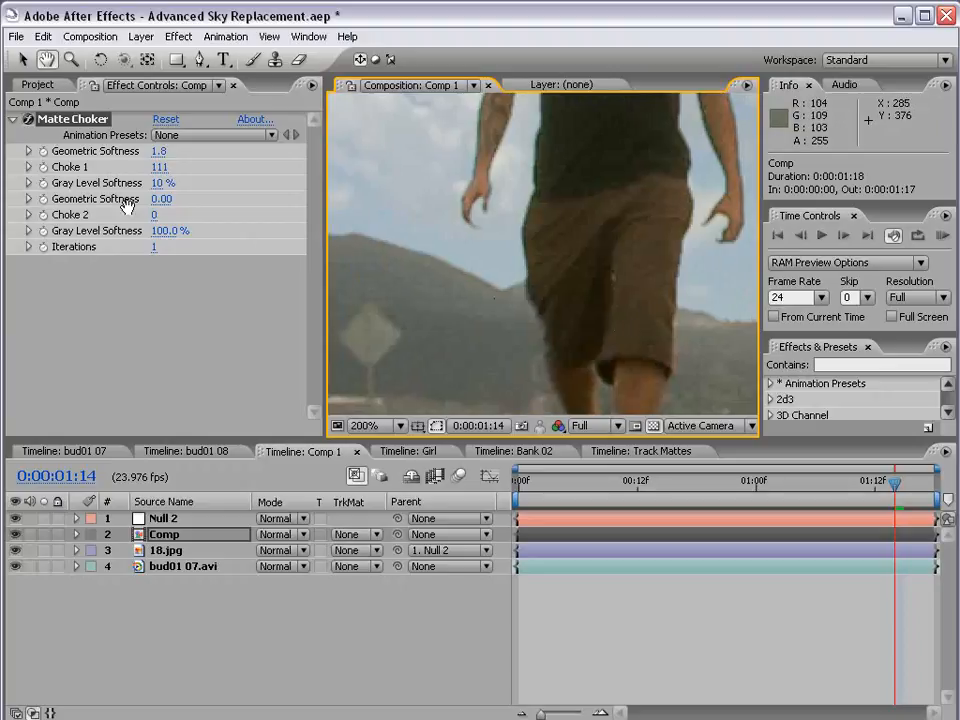
scroll(508, 251, down, 1)
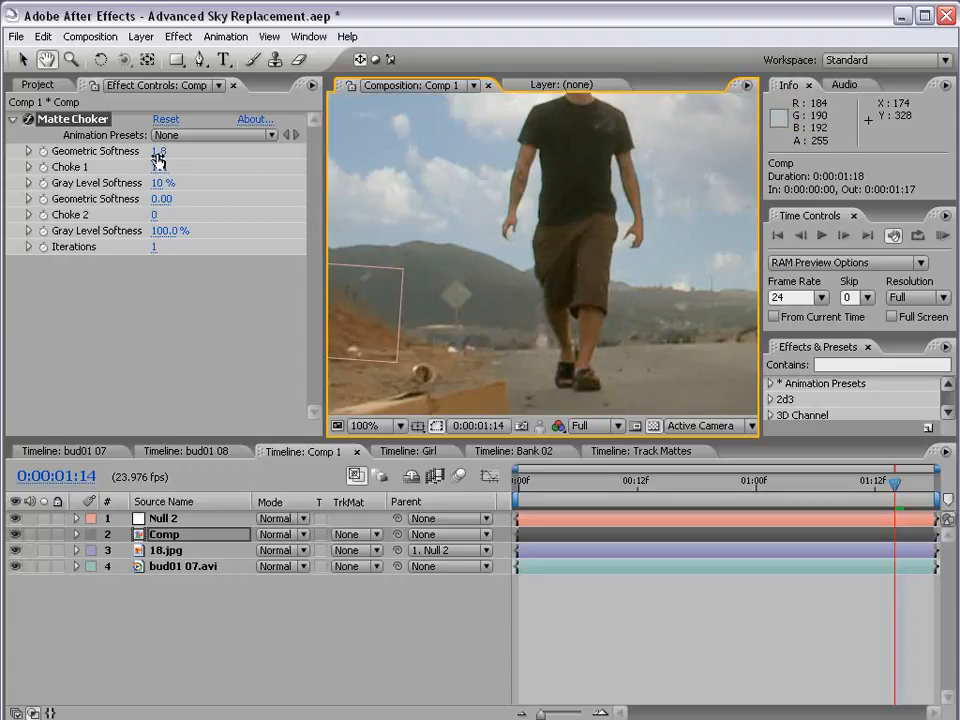
scroll(529, 240, down, 1)
drag(635, 202, 465, 332)
scroll(500, 208, up, 1)
scroll(514, 214, up, 1)
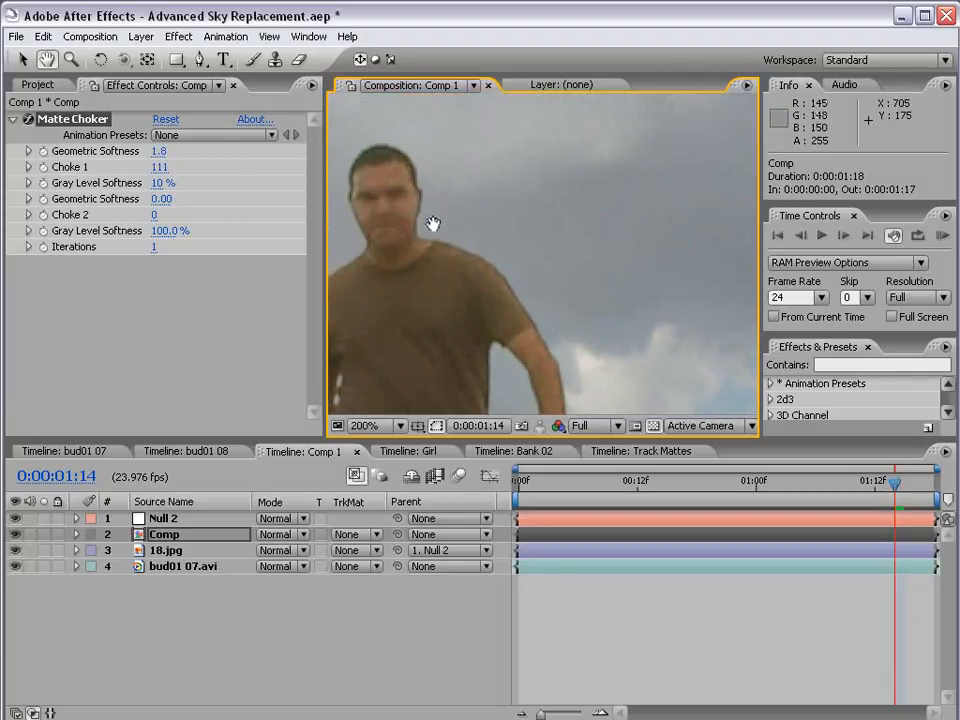
Toggle the 18.jpg layer's visibility off and on twice to compare the skies, and check the edges around the arm and trees
click(15, 550)
click(15, 550)
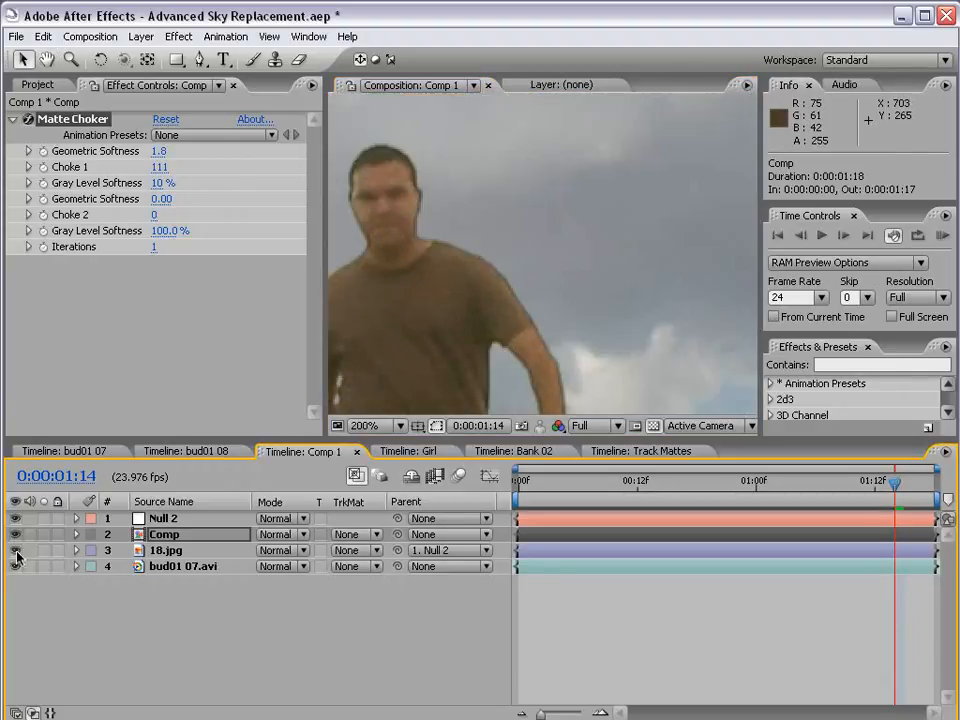
click(15, 550)
click(15, 550)
drag(582, 408, 429, 126)
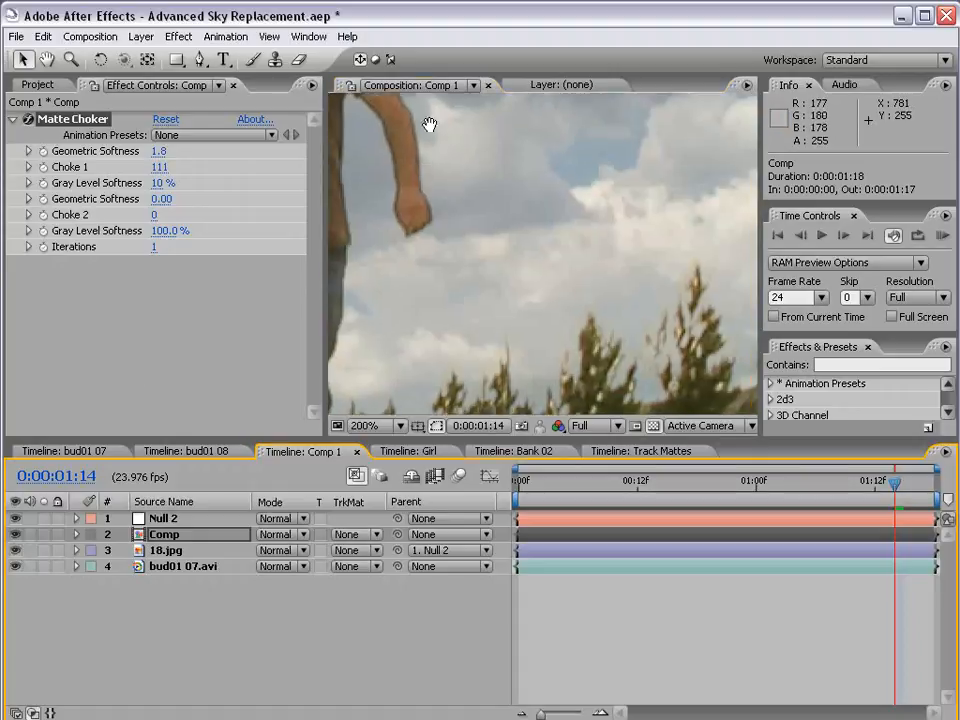
Set the 18.jpg layer's opacity to 71% and review the blended sky in the enlarged composition view
drag(478, 306, 497, 244)
drag(376, 374, 553, 349)
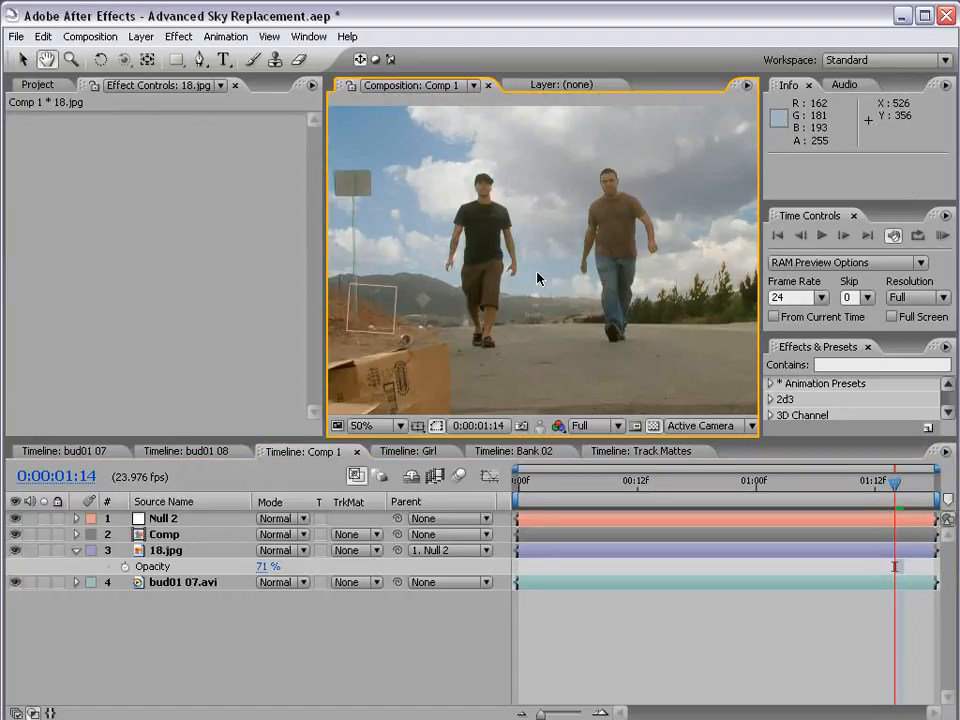
key(grave)
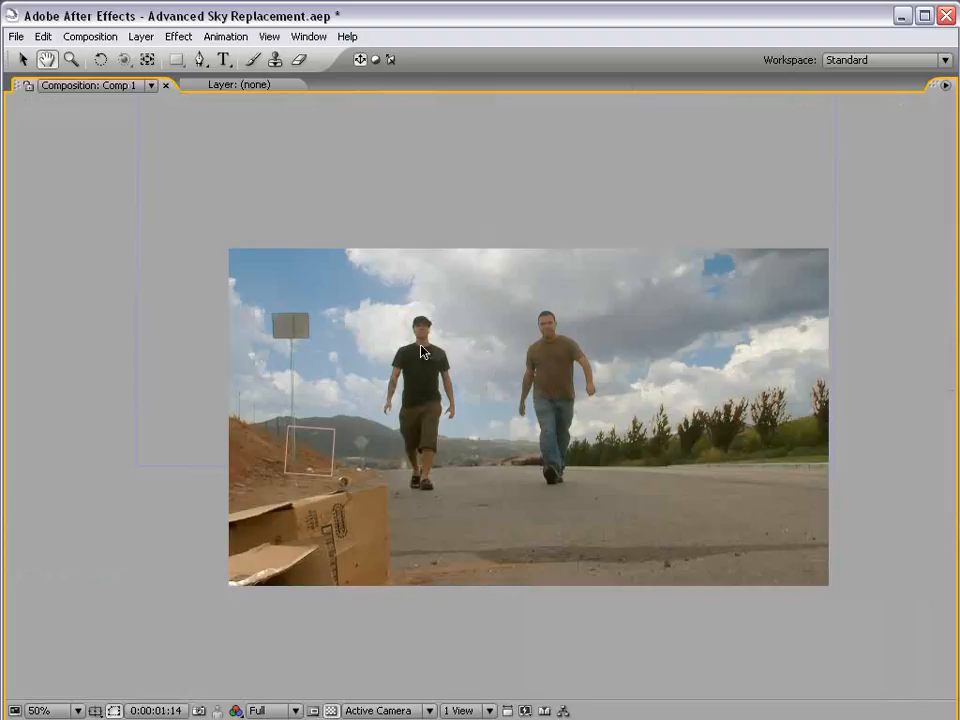
key(grave)
Apply the Curves effect to the 18.jpg layer and raise the Green channel's midpoint slightly
click(175, 550)
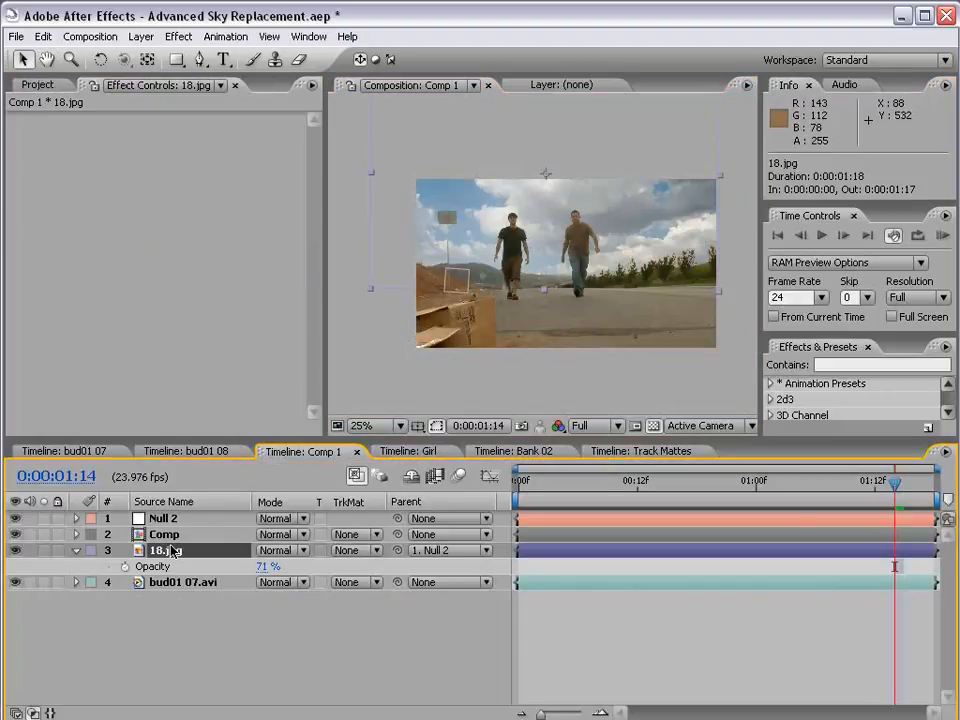
click(178, 36)
mouse_move(180, 224)
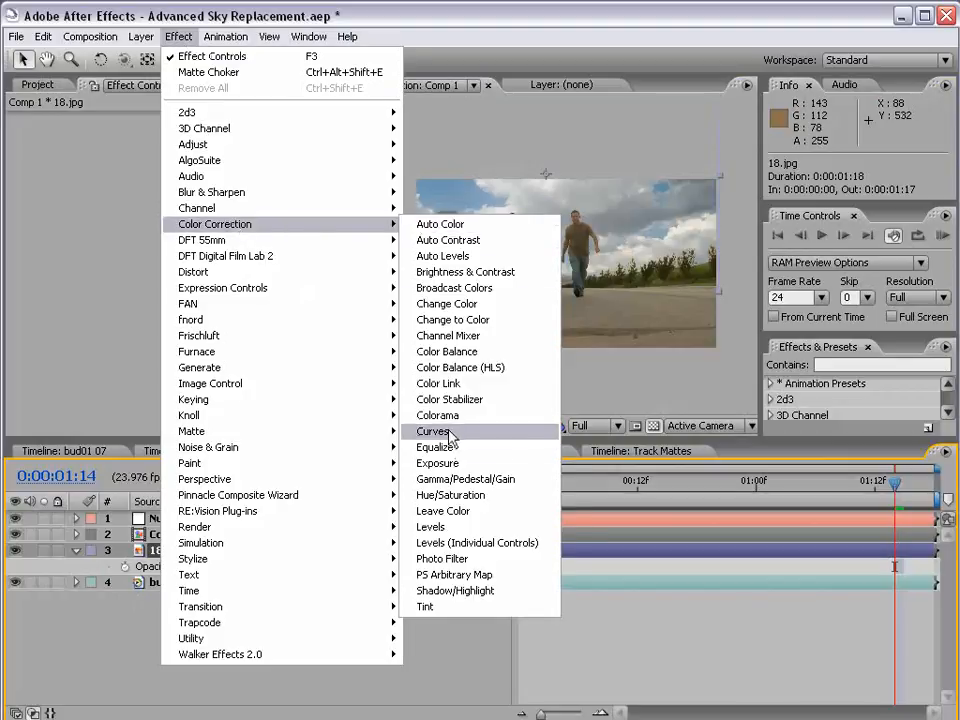
click(452, 433)
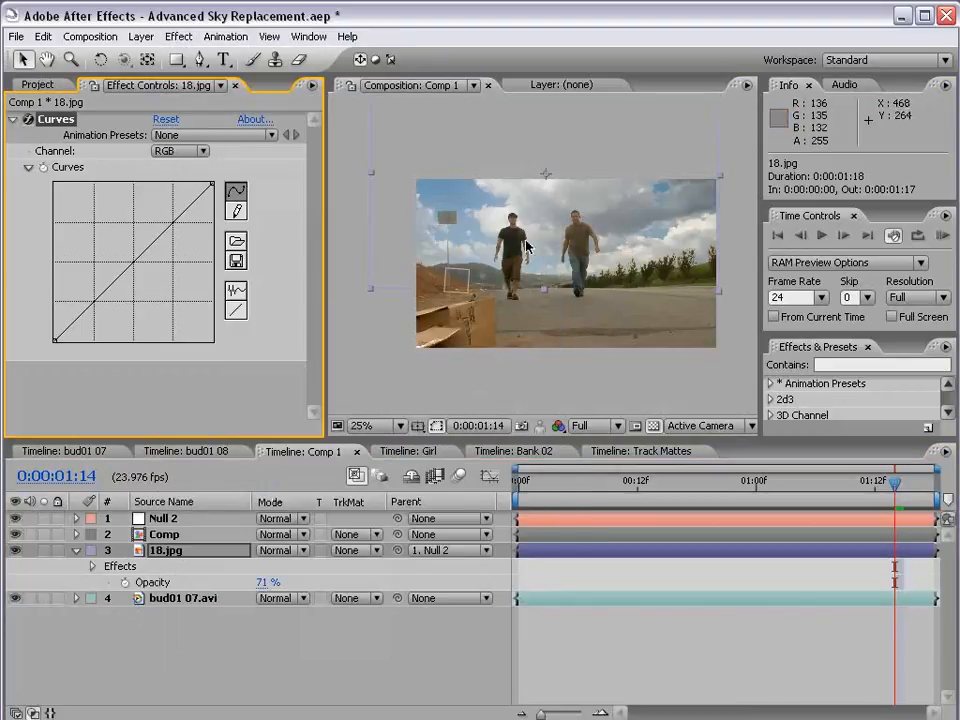
click(188, 153)
click(183, 187)
mouse_move(131, 266)
mouse_down()
mouse_move(123, 258)
mouse_move(131, 261)
mouse_up()
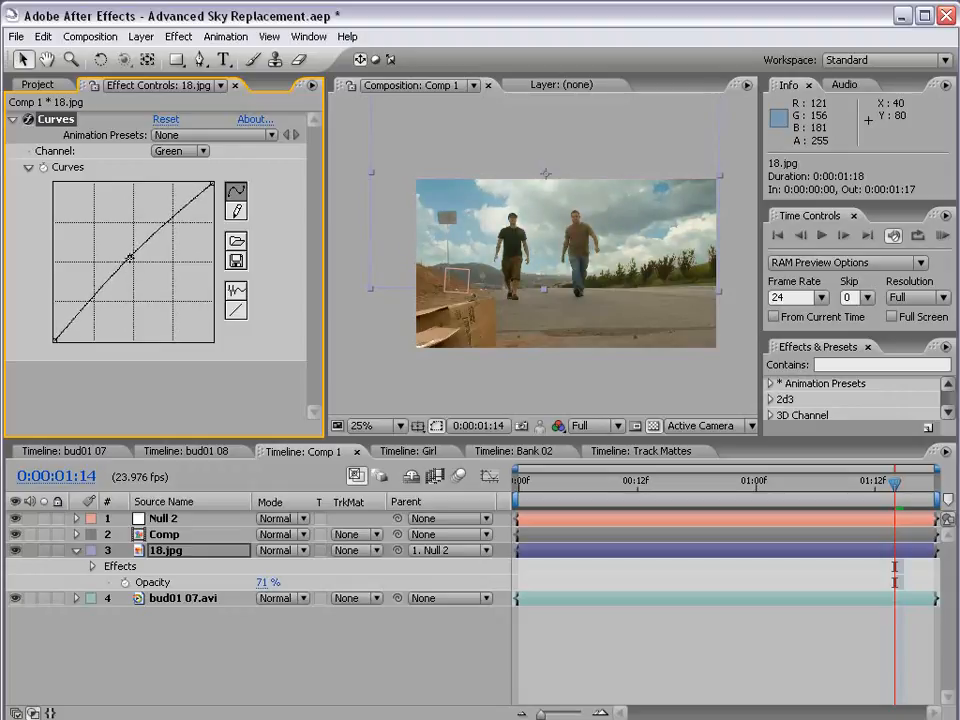
Raise the midpoint of the Red channel curve on 18.jpg and review the warmer sky in the enlarged composition
click(183, 155)
click(178, 134)
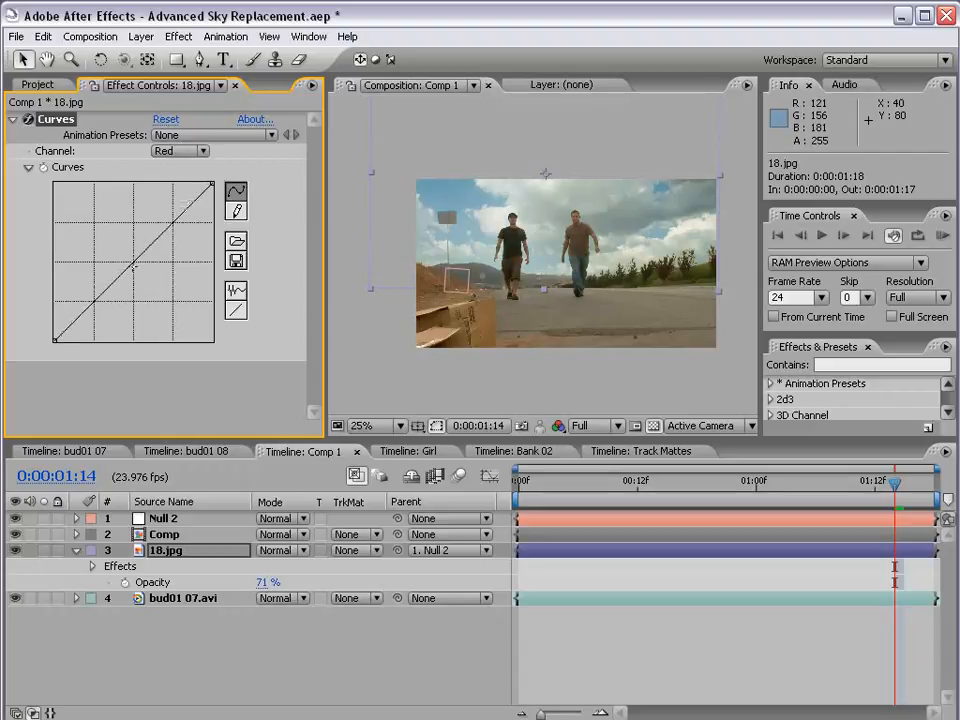
drag(129, 258, 122, 256)
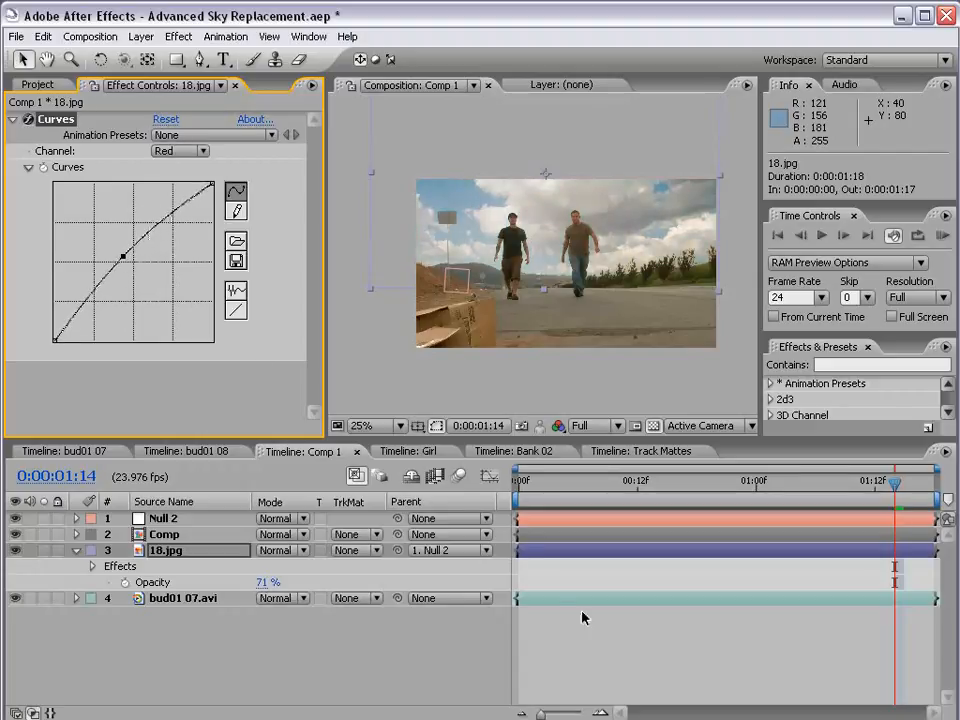
key(grave)
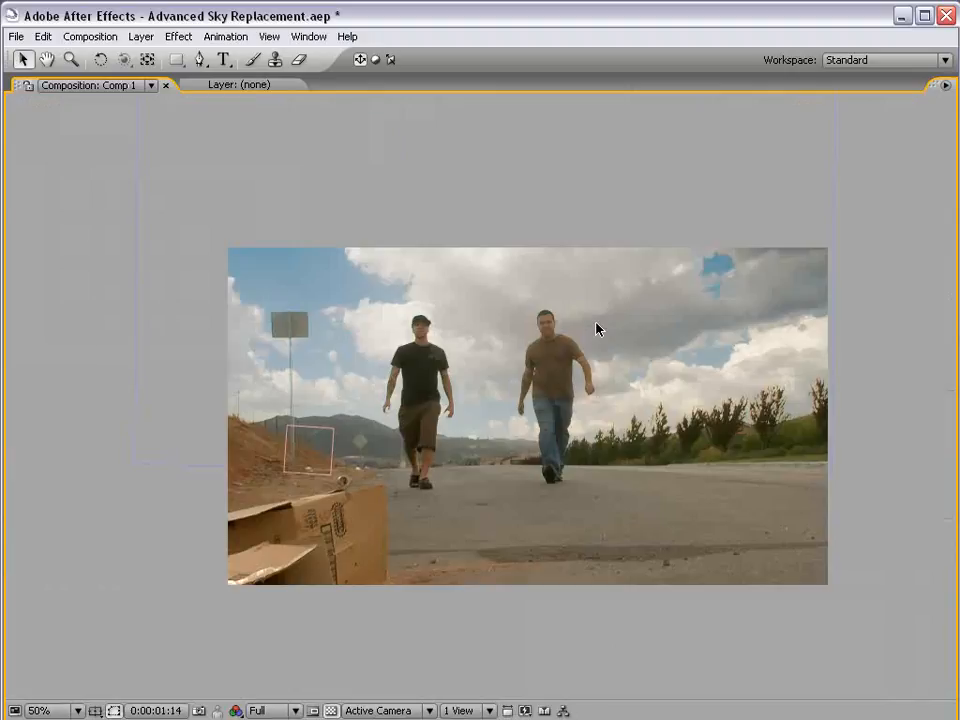
key(grave)
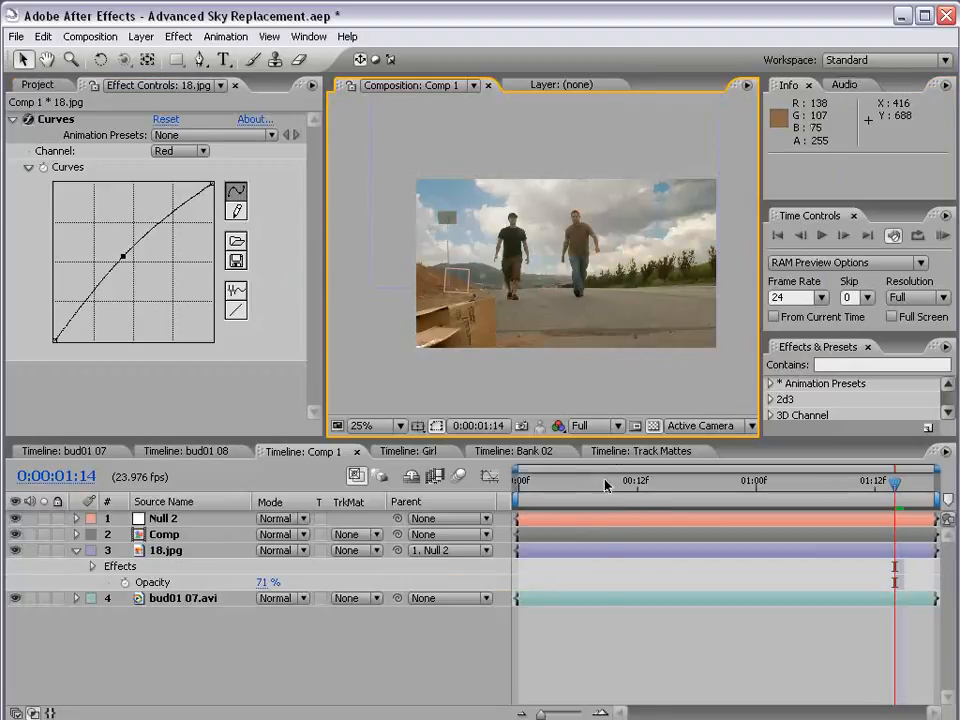
Scrub through Comp 1 to frame 0:00:00:04 and look over the composite around the men and trees
click(637, 484)
drag(637, 484, 866, 485)
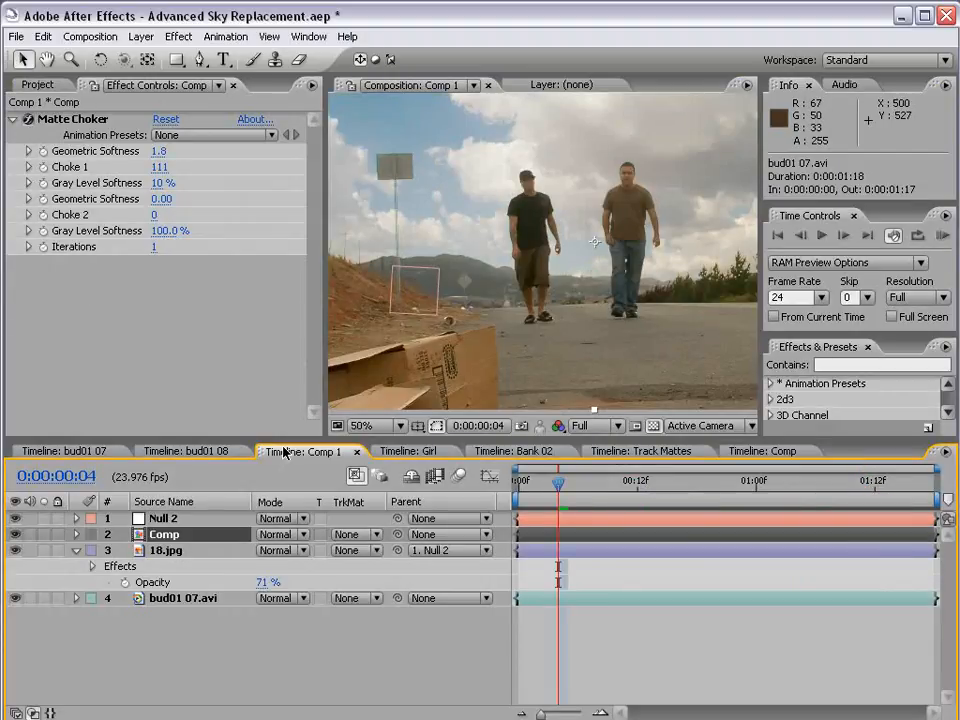
key(h)
drag(667, 291, 469, 296)
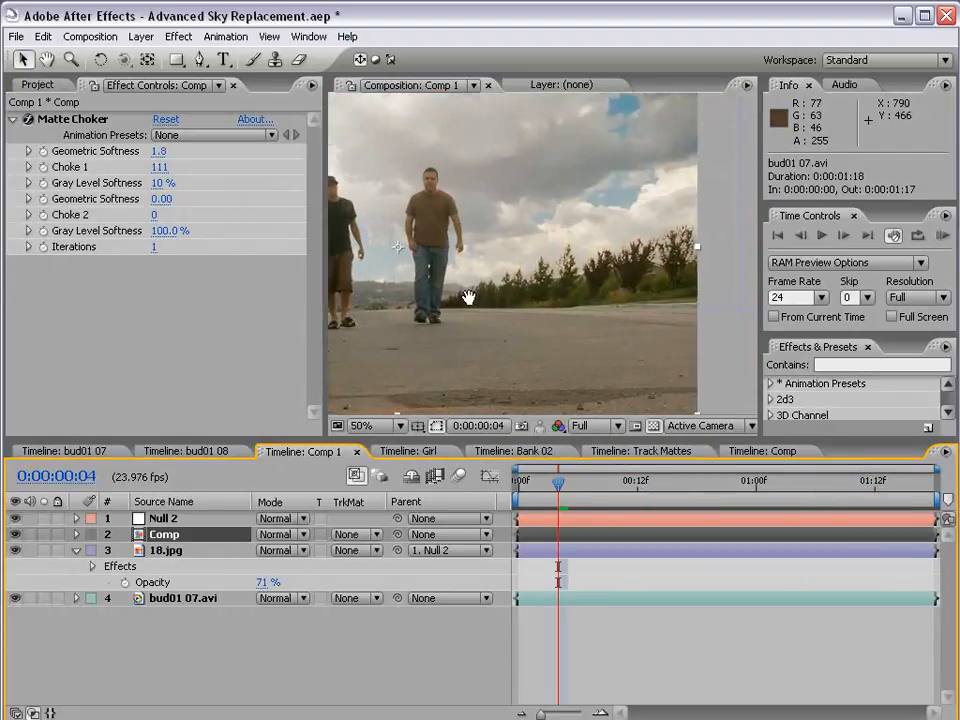
Inside the Comp pre-comp, preview the upper bud01 07.avi matte, lock the Effect Controls on its Colorama, and return to Comp 1
double_click(165, 535)
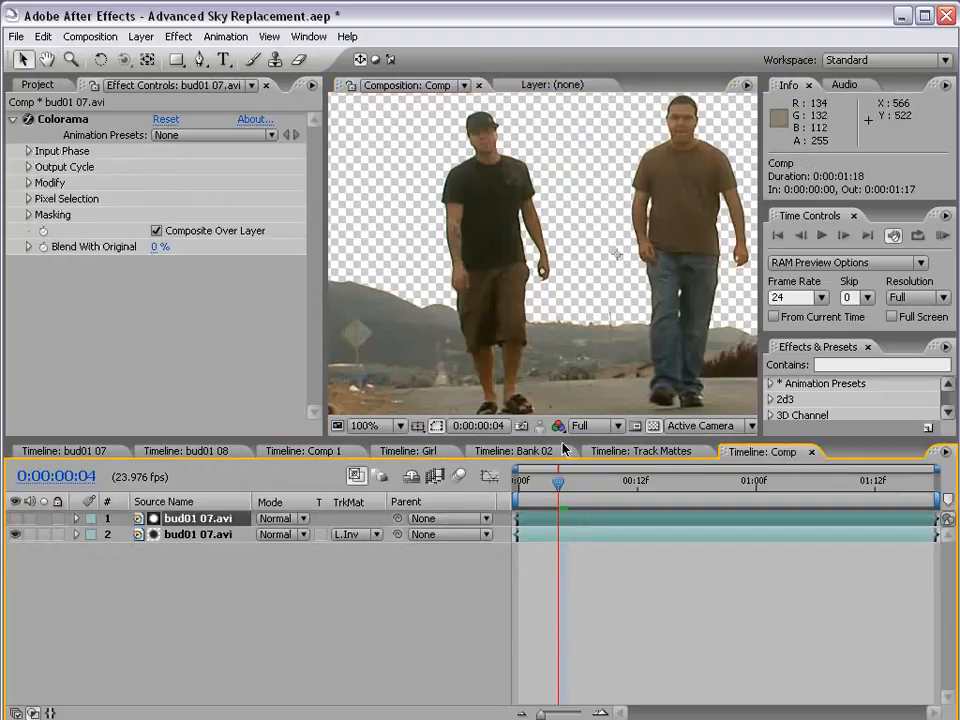
click(187, 521)
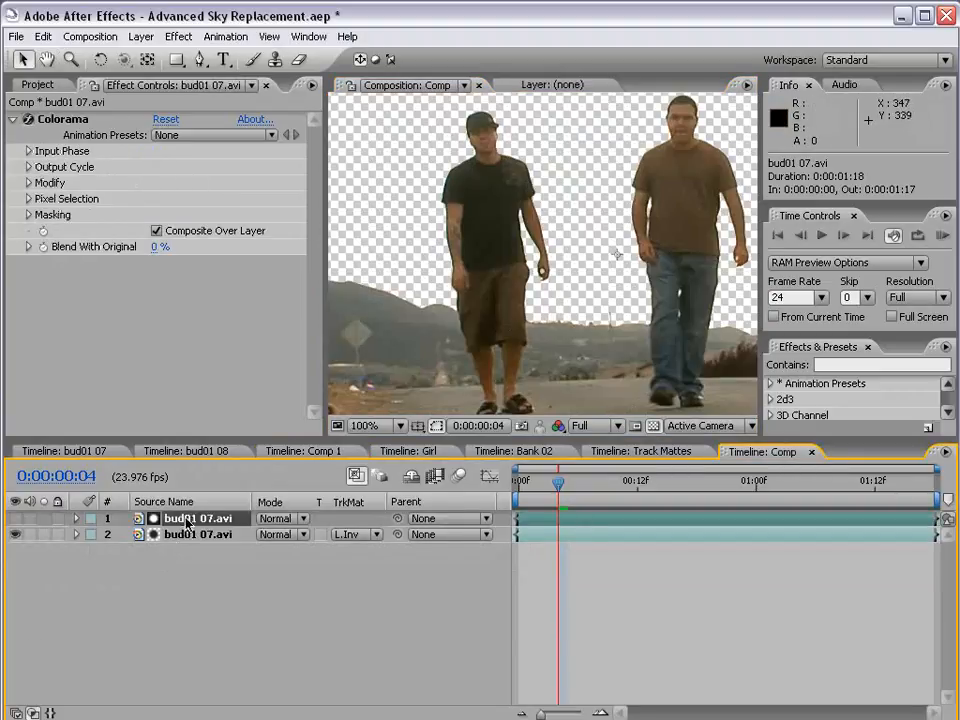
click(15, 519)
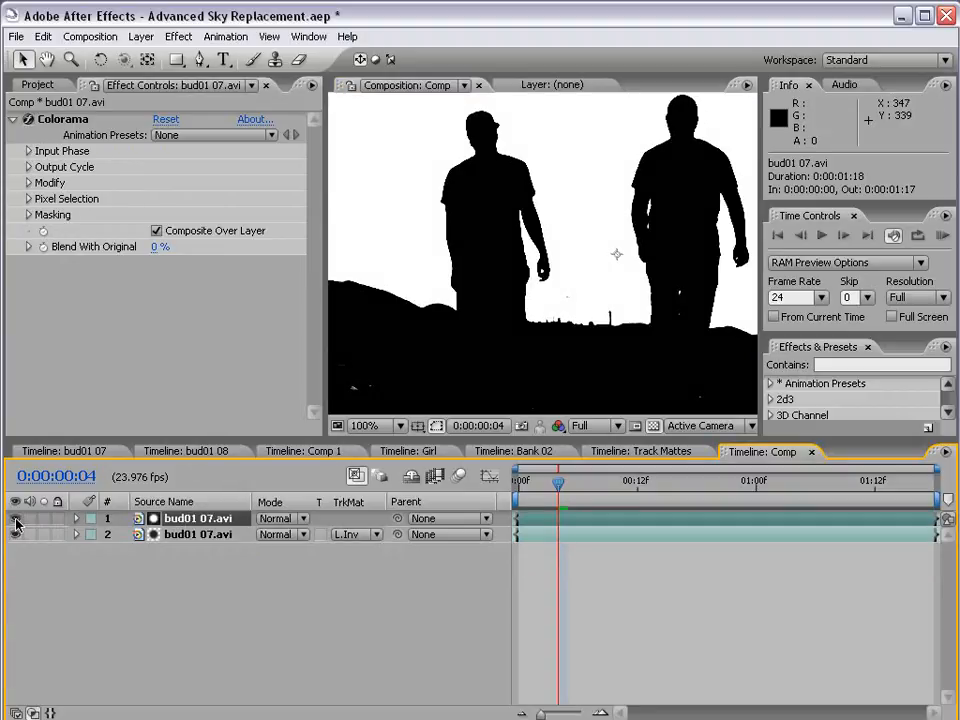
click(15, 519)
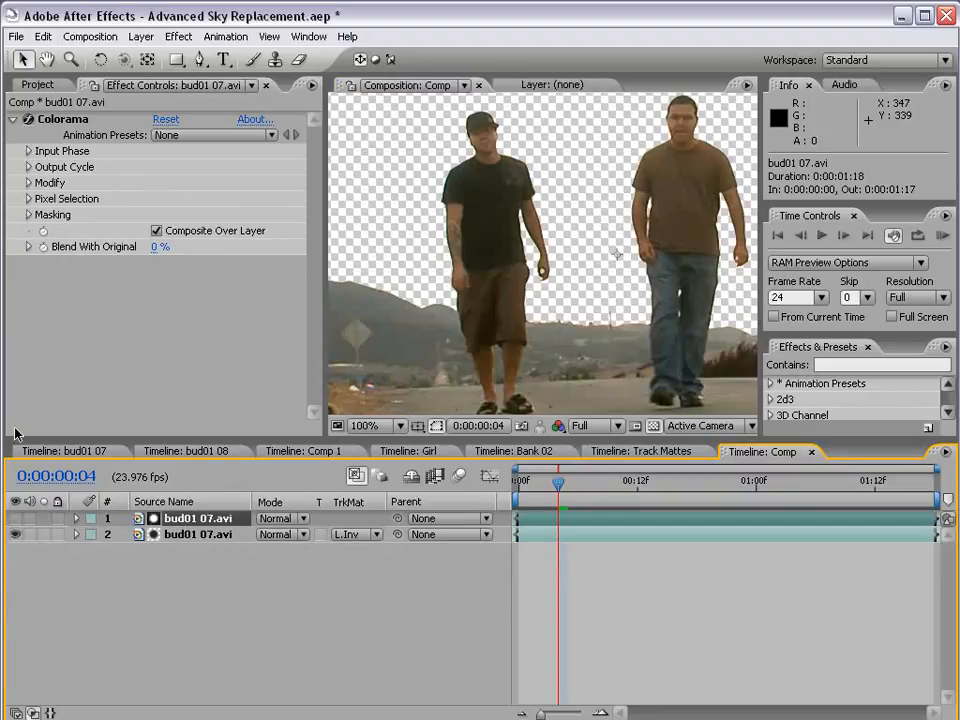
click(92, 80)
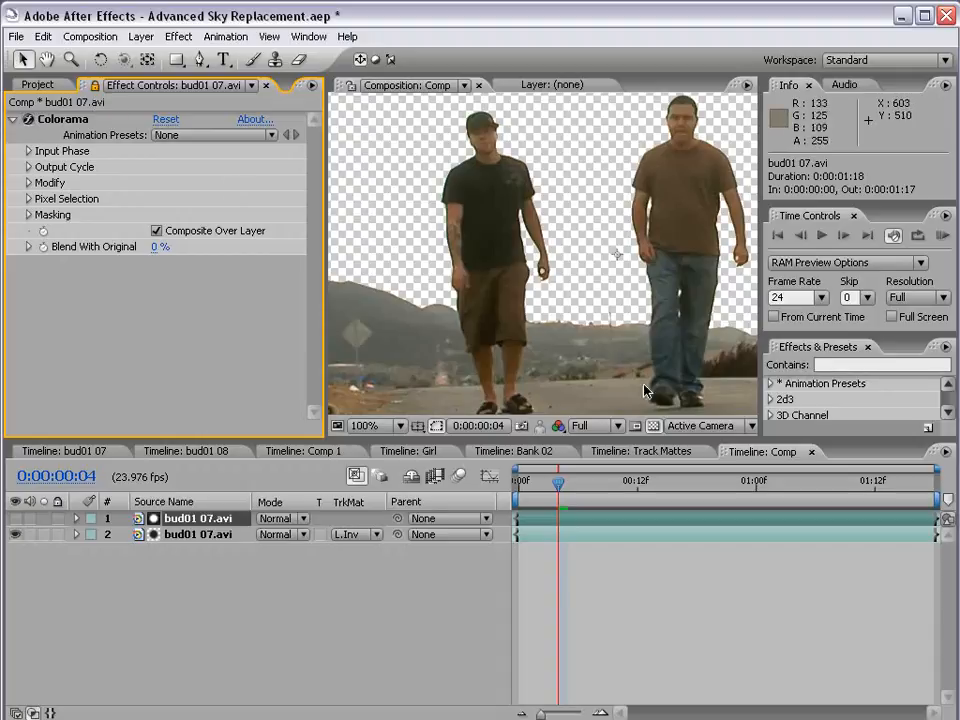
click(305, 452)
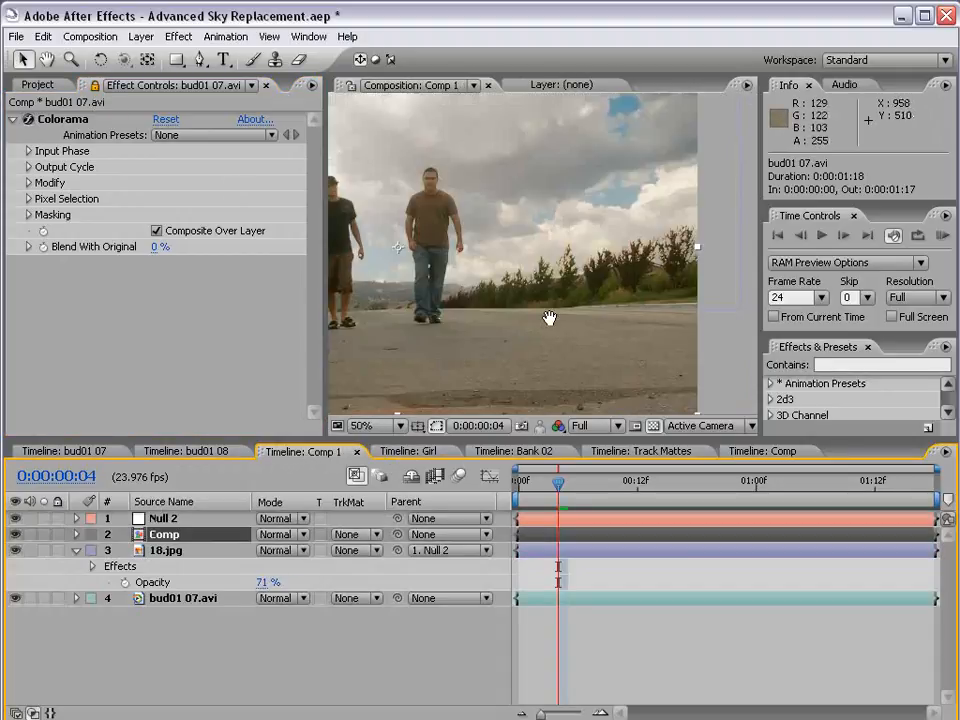
In Colorama's Output Cycle, move the black marker to about six o'clock and the outer white marker to about ten o'clock
scroll(551, 317, up, 2)
drag(555, 314, 558, 304)
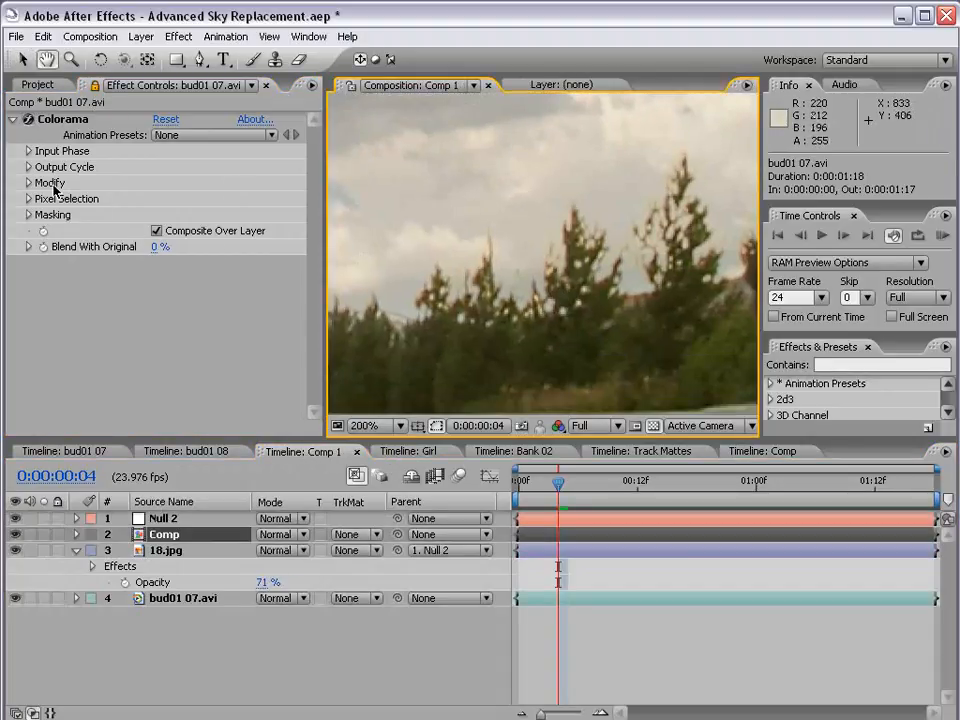
click(29, 167)
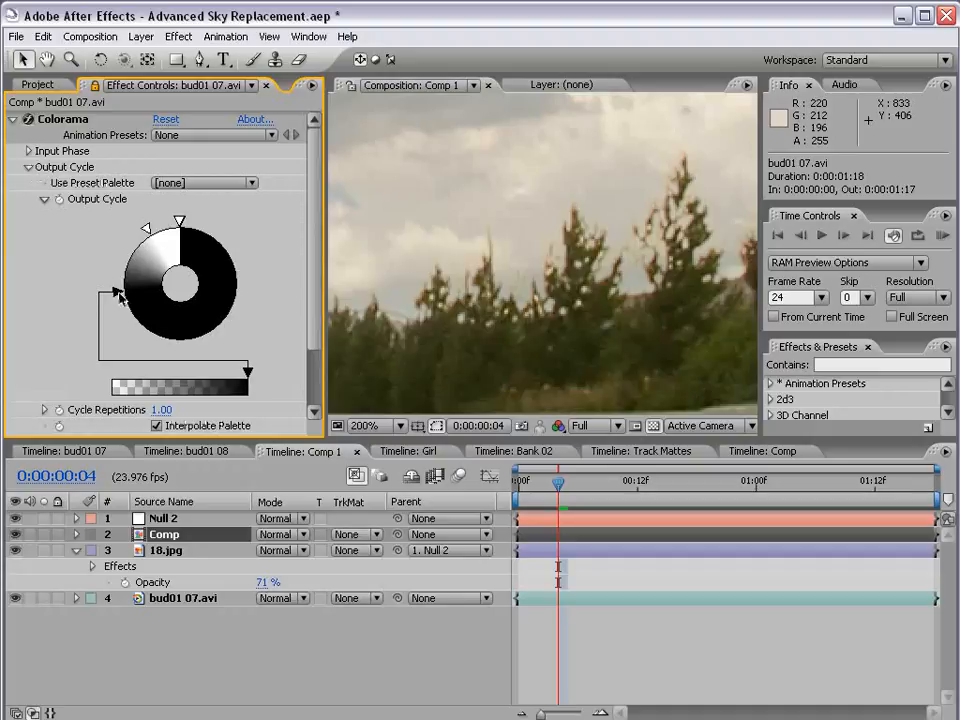
mouse_move(118, 295)
mouse_down()
mouse_move(141, 326)
mouse_move(158, 328)
mouse_move(146, 336)
mouse_move(122, 312)
mouse_move(179, 344)
mouse_up()
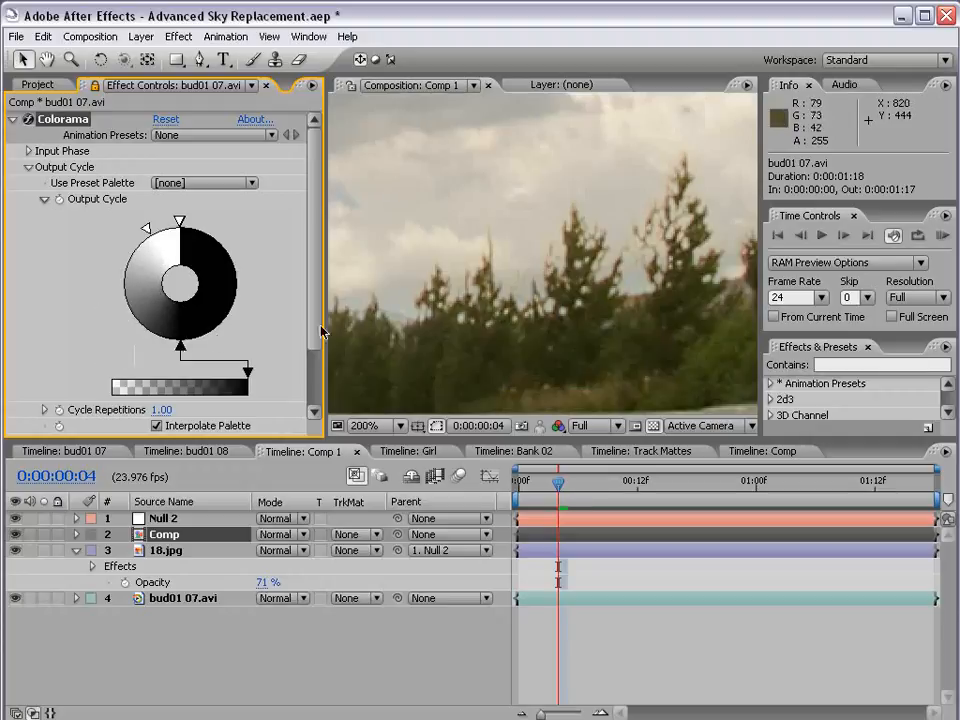
mouse_move(146, 230)
mouse_down()
mouse_move(125, 266)
mouse_move(134, 243)
mouse_up()
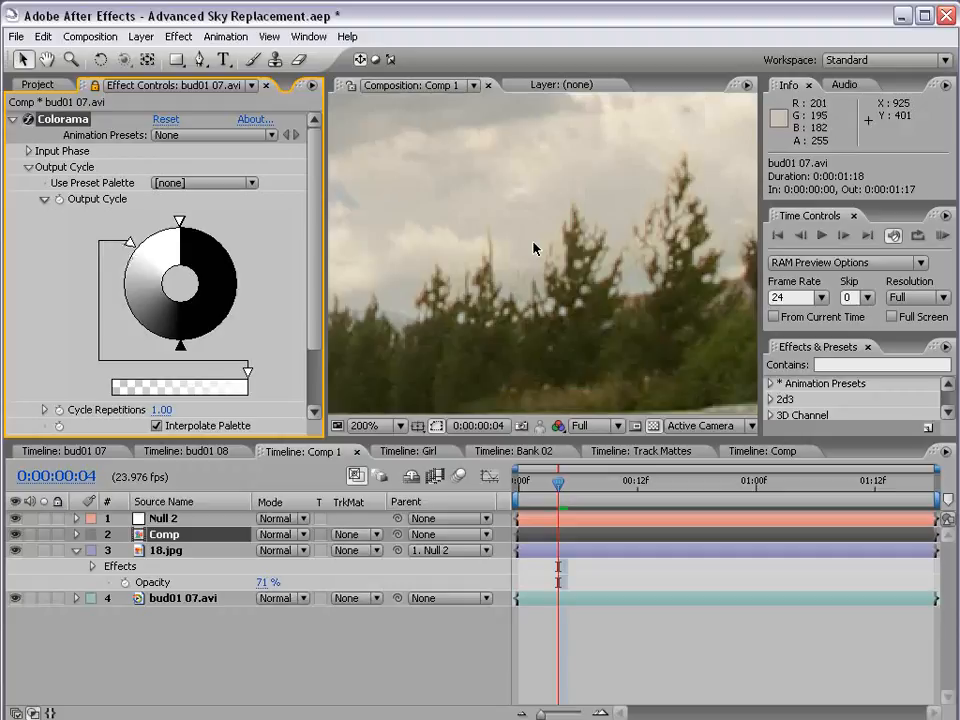
In the Comp pre-comp, inspect the matte around the trees and move Colorama's black marker to about seven o'clock, leaving the matte layer hidden
click(784, 450)
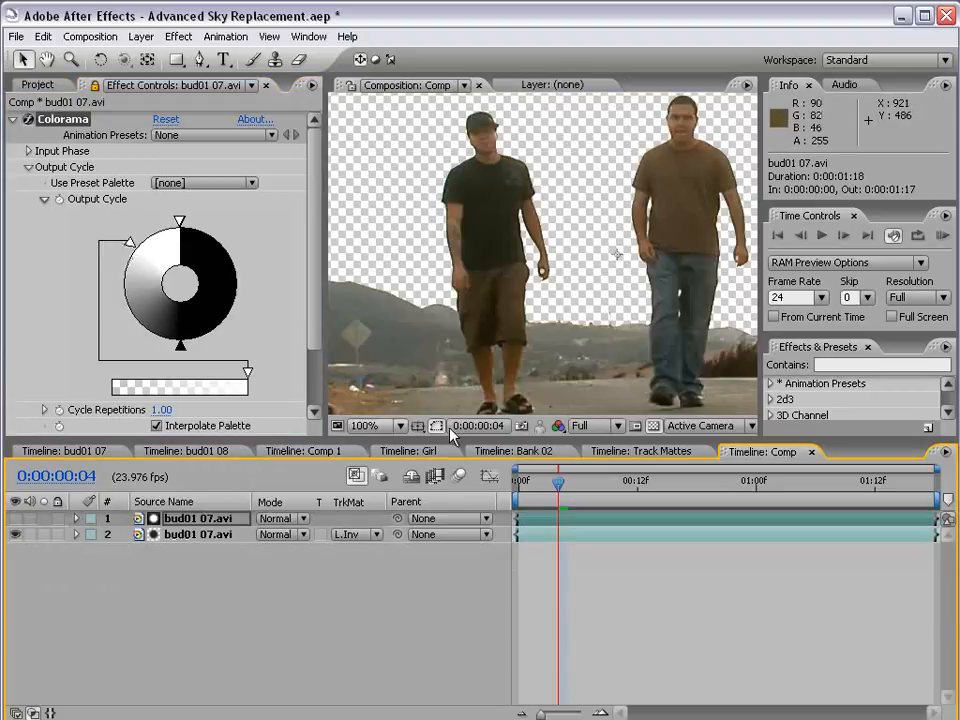
click(15, 519)
key(space)
drag(645, 311, 510, 297)
scroll(509, 297, up, 1)
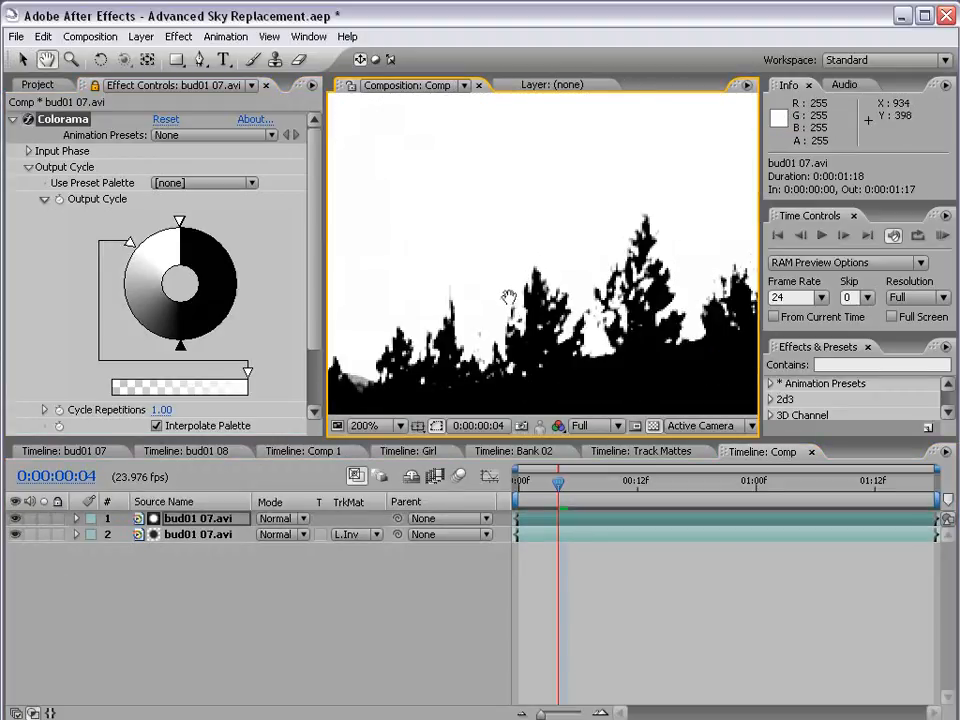
drag(607, 355, 547, 295)
scroll(547, 295, up, 1)
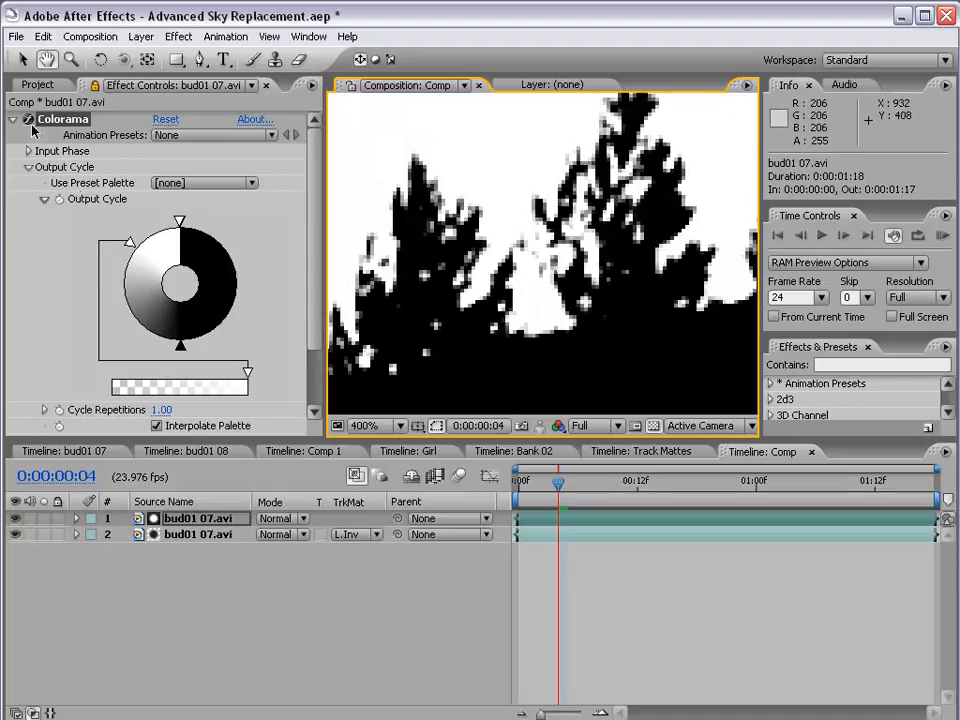
drag(175, 342, 146, 338)
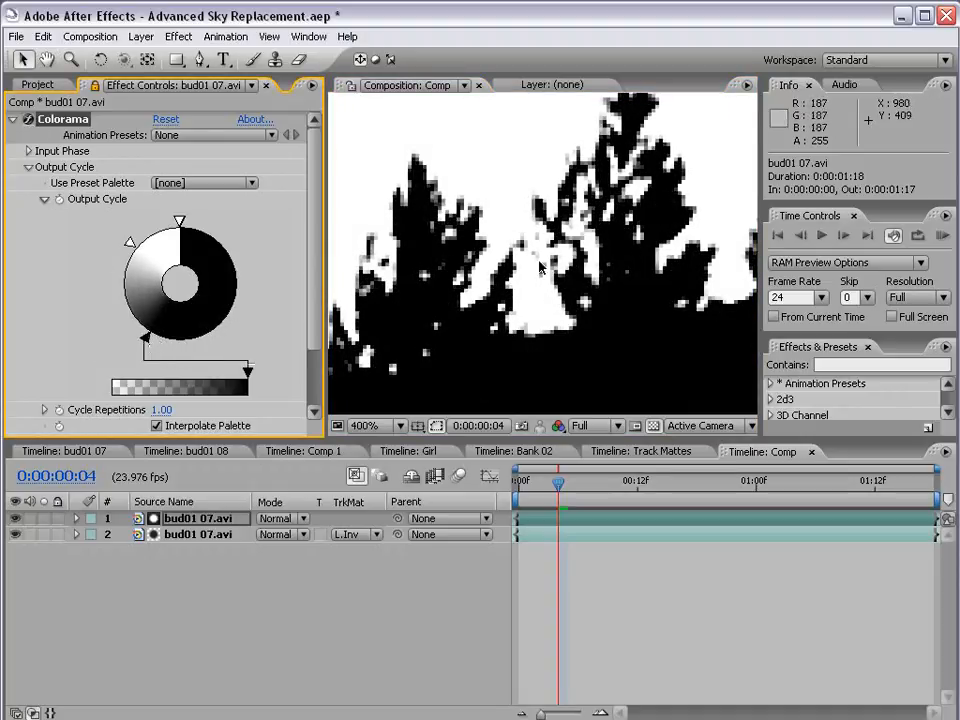
click(15, 518)
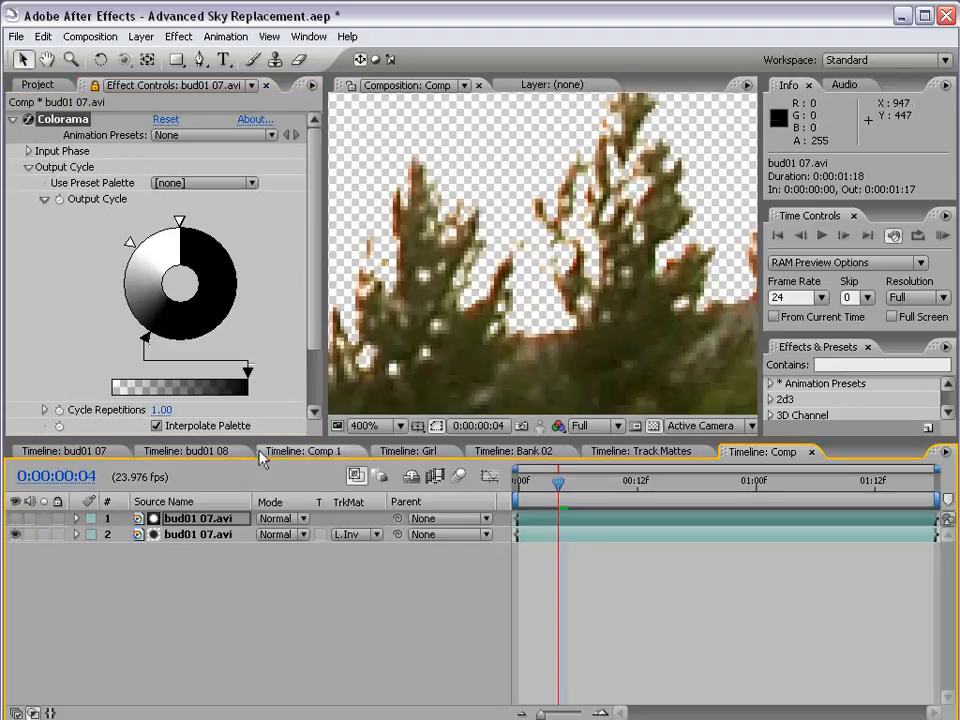
Unlock the Effect Controls, show the Comp layer's Matte Choker in Comp 1, and review the tree edges in the enlarged view
click(262, 455)
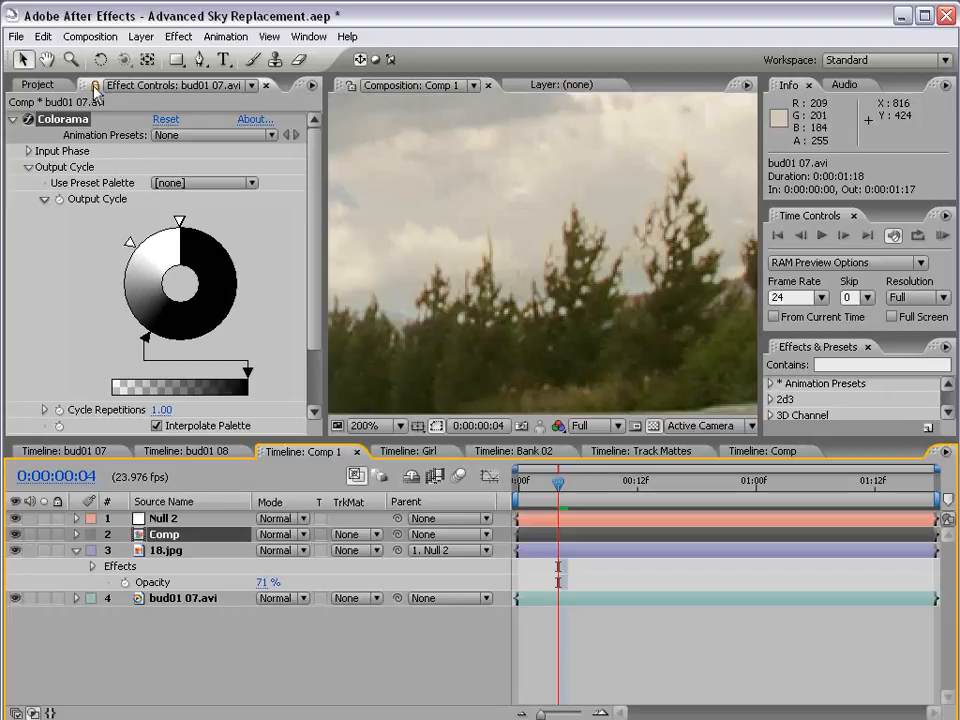
click(95, 86)
click(163, 536)
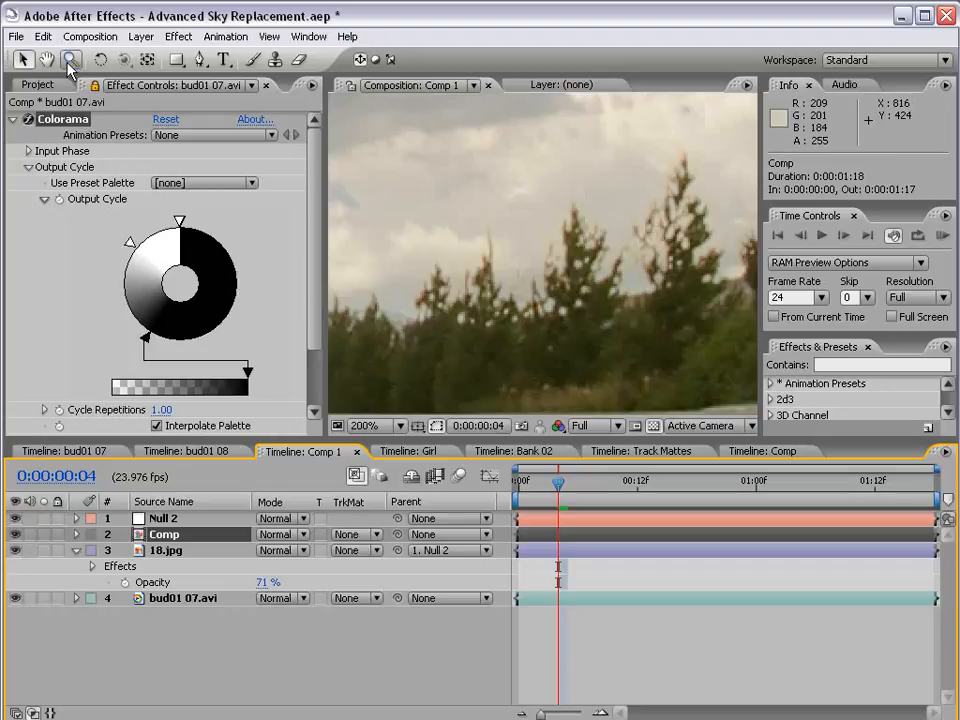
double_click(150, 535)
click(345, 452)
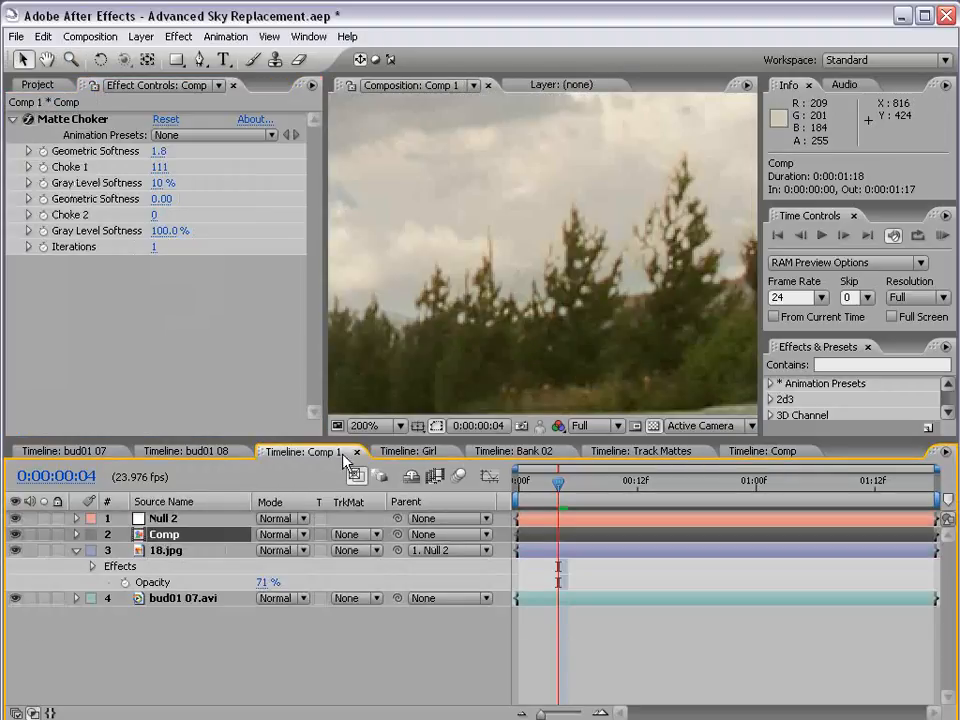
key(grave)
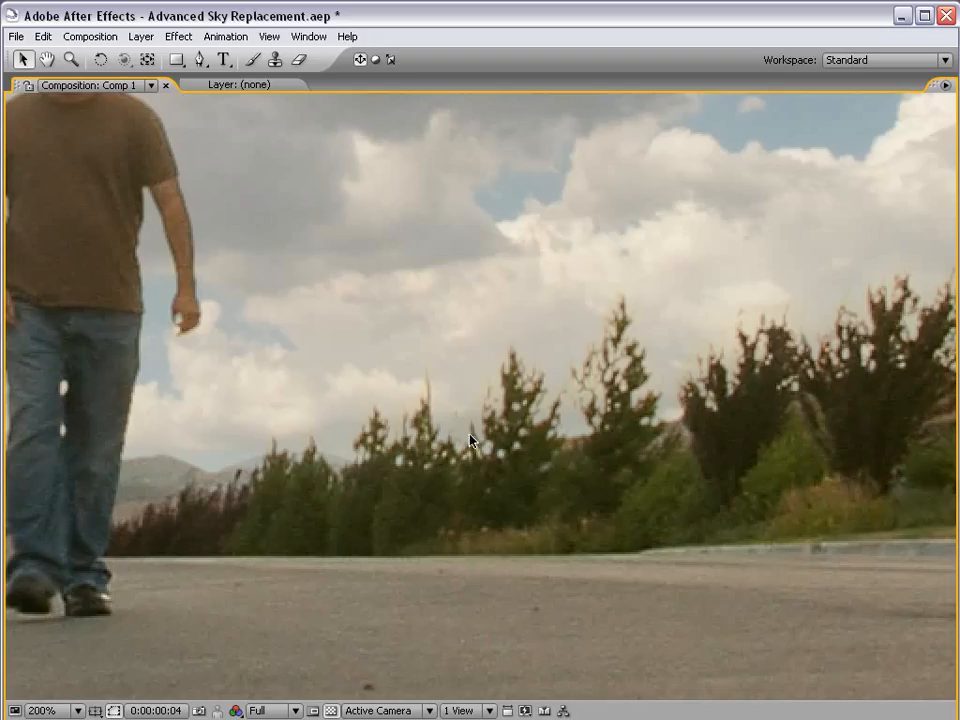
key(grave)
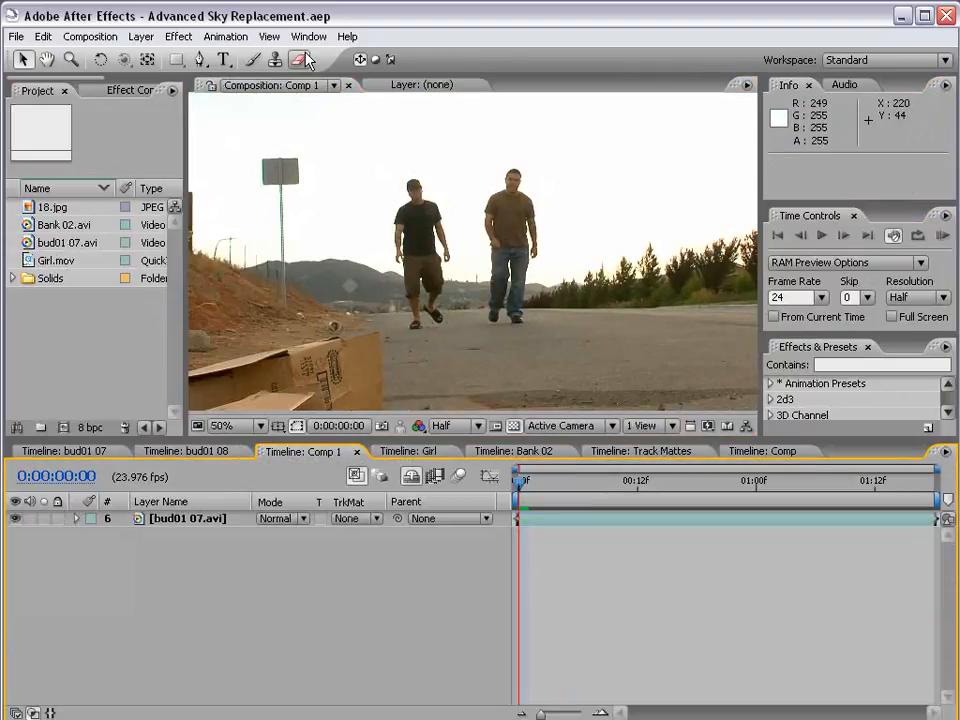
Apply the Colorama effect to the bud01 07.avi layer in Comp 1
click(201, 518)
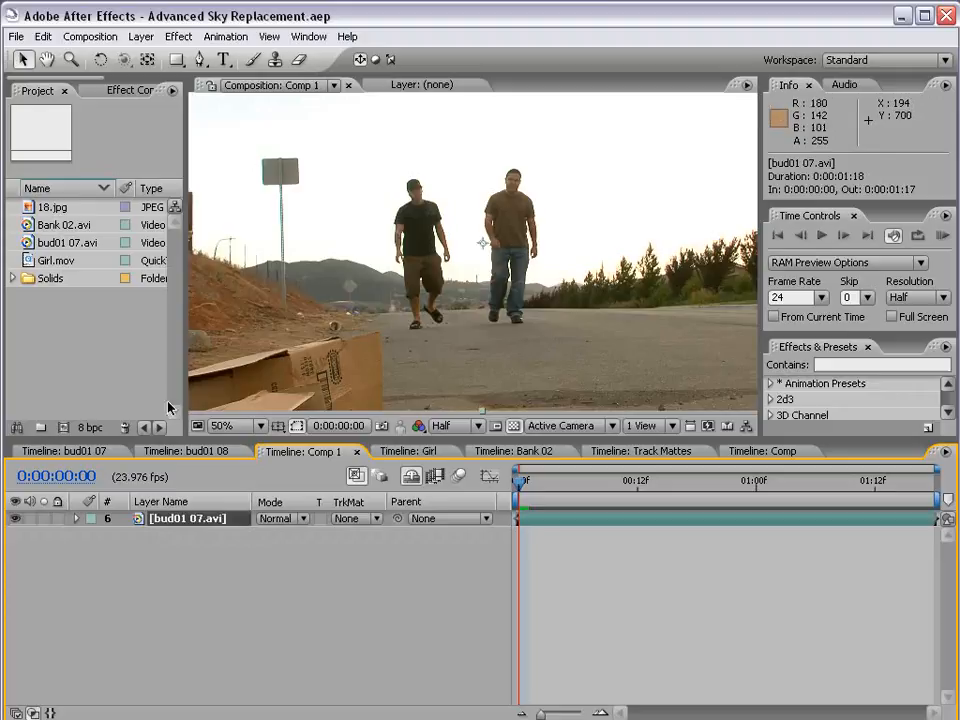
click(178, 36)
mouse_move(231, 226)
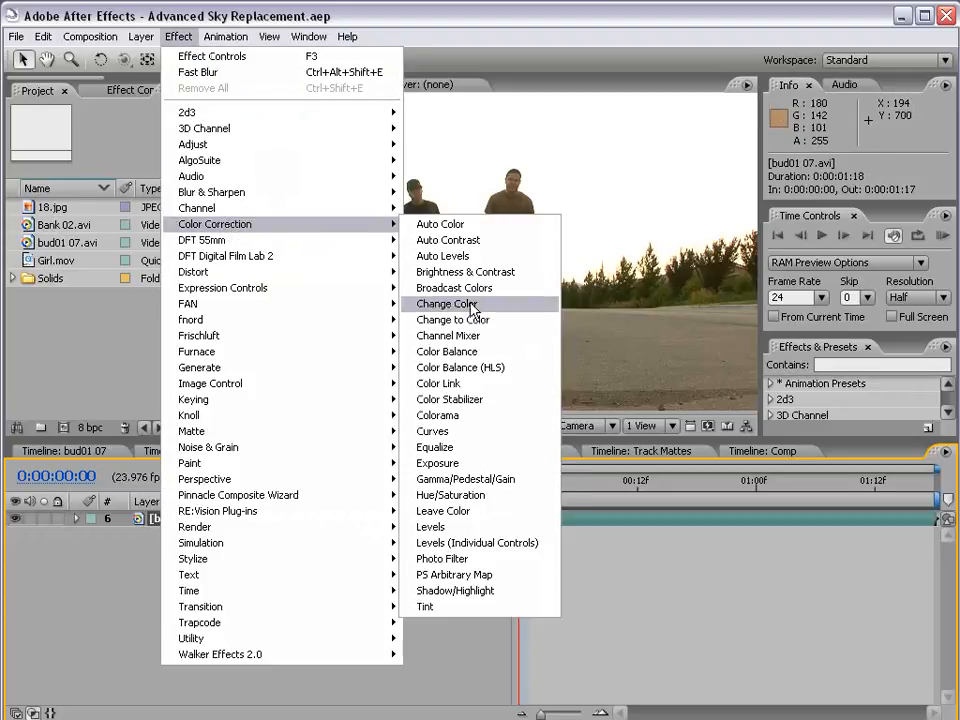
click(456, 420)
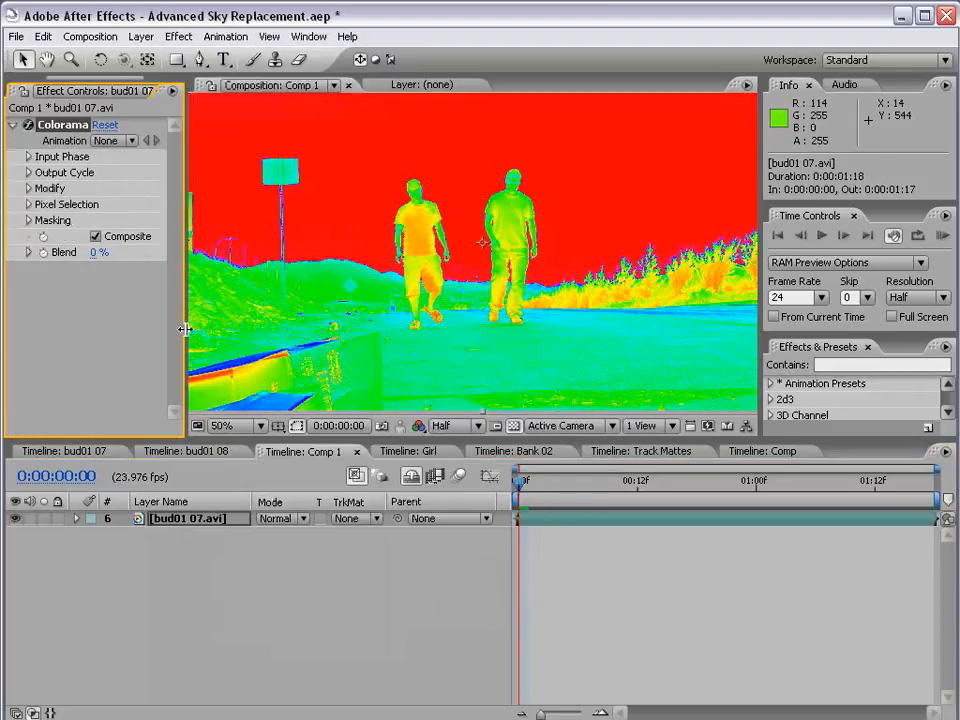
Widen the Effect Controls and set Colorama's Output Cycle preset palette to Ramp Grey for the bud01 07.avi layer
drag(294, 330, 296, 329)
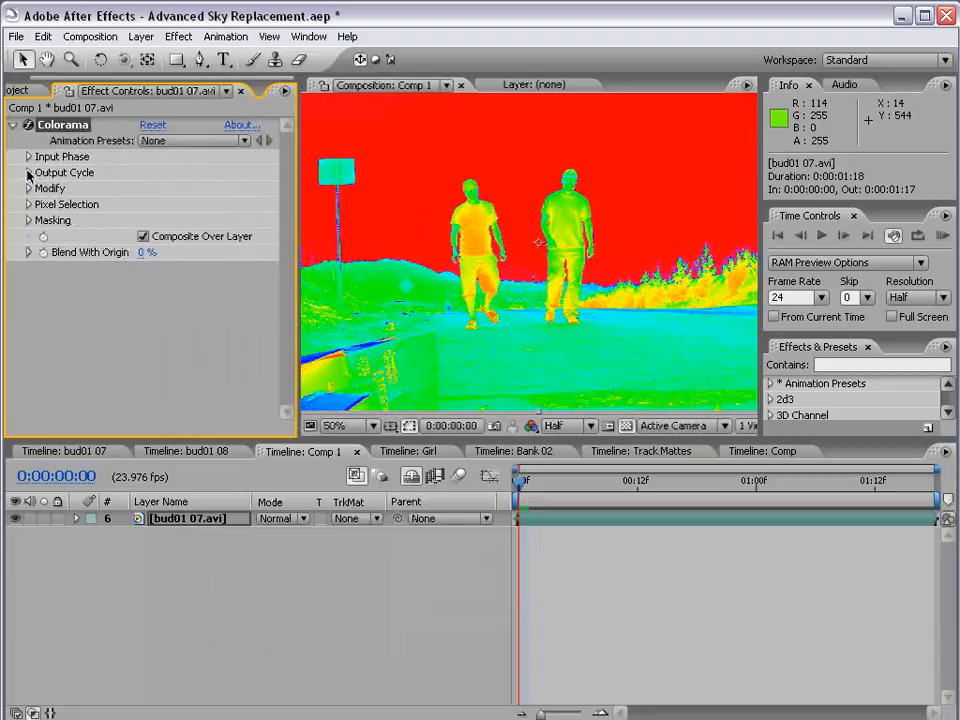
click(28, 173)
click(205, 187)
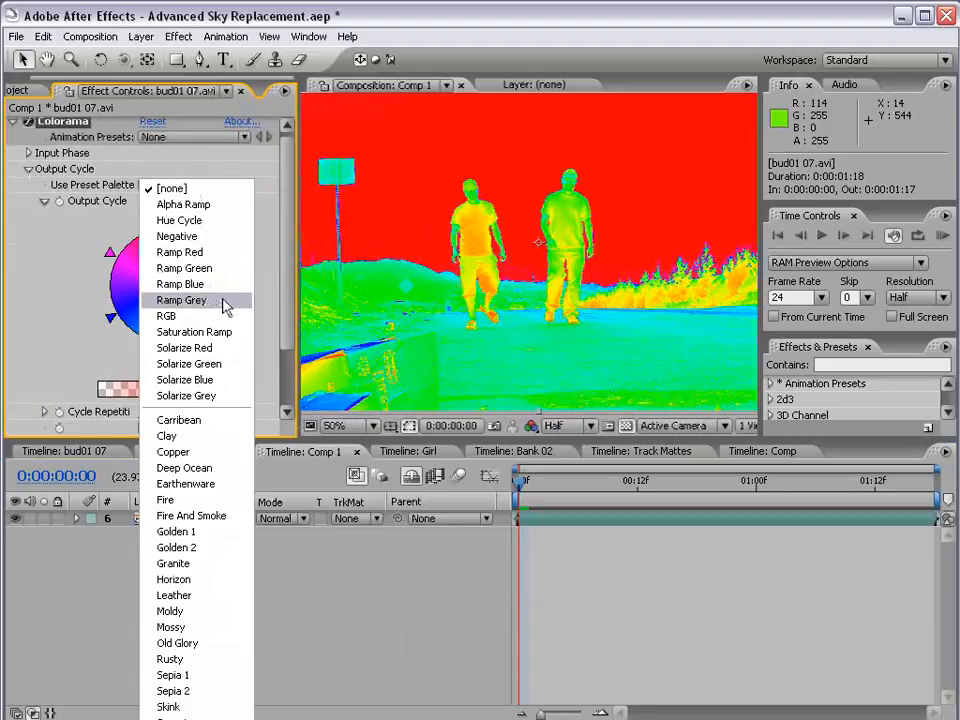
click(224, 302)
Make Colorama's grey Output Cycle marker black and move it to about eight o'clock on the wheel
double_click(136, 339)
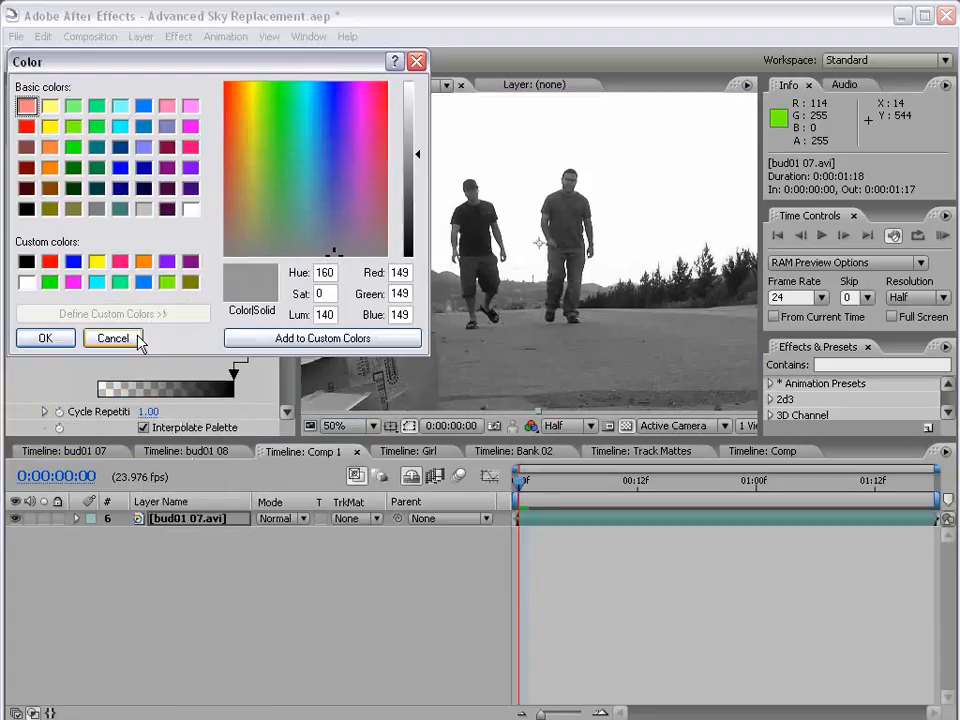
click(26, 259)
click(45, 337)
drag(133, 340, 110, 320)
scroll(550, 302, down, 2)
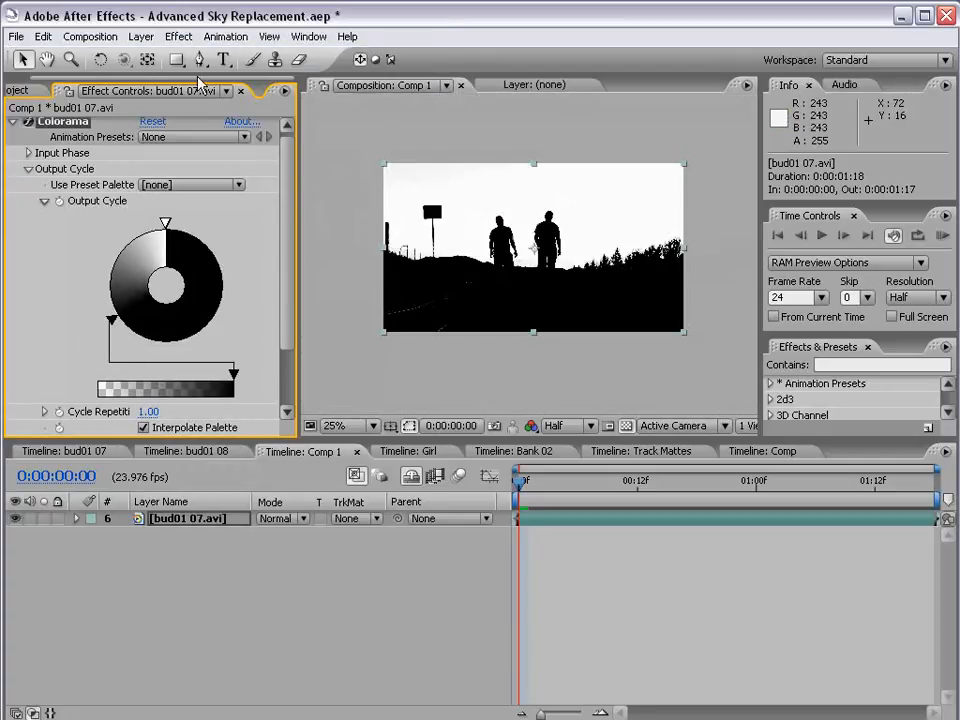
Add a new adjustment layer to Comp 1 and apply the Hue/Saturation effect to it
click(141, 36)
mouse_move(266, 57)
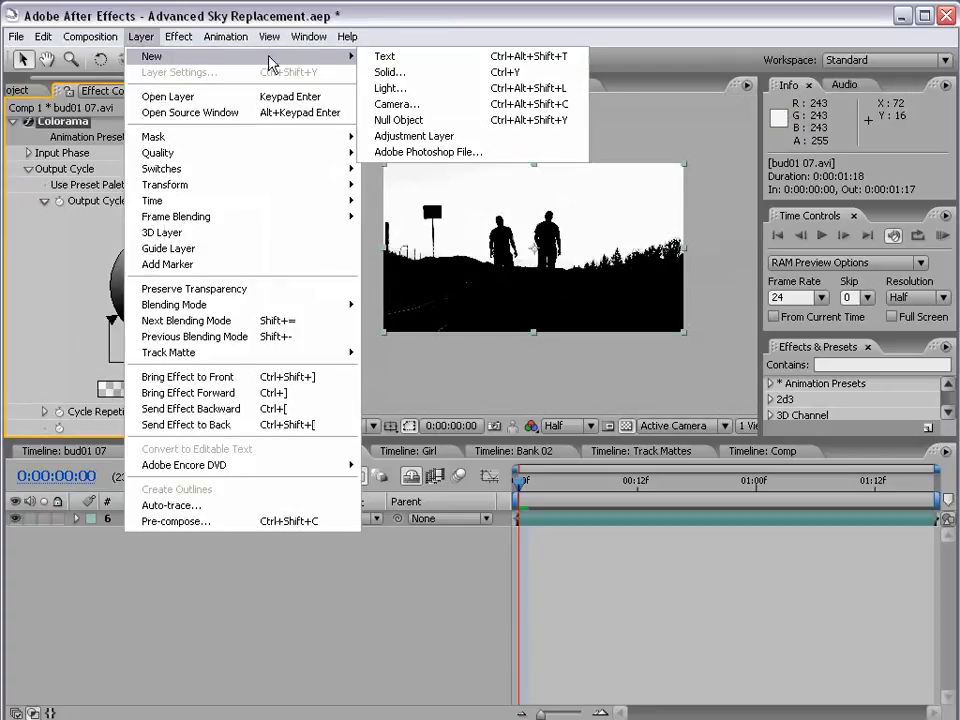
click(497, 138)
click(178, 36)
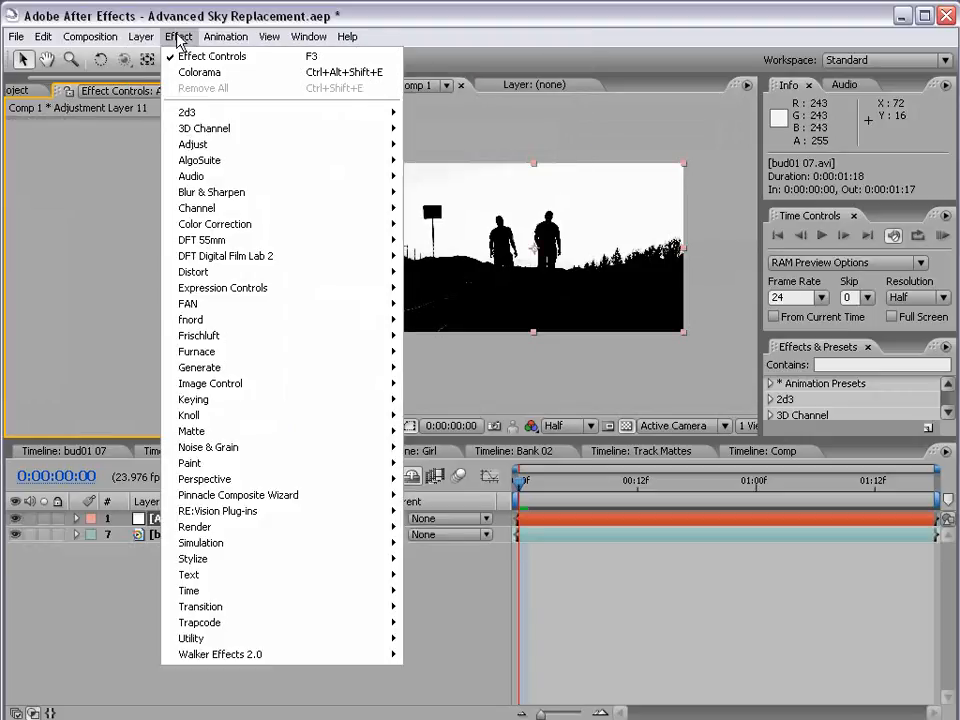
mouse_move(215, 224)
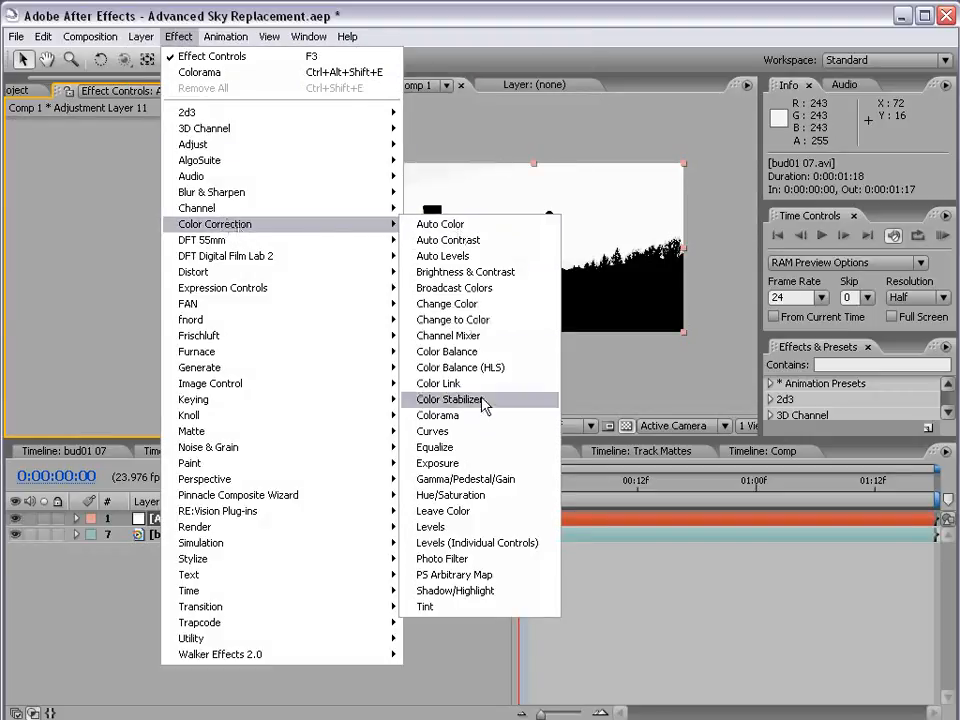
click(462, 495)
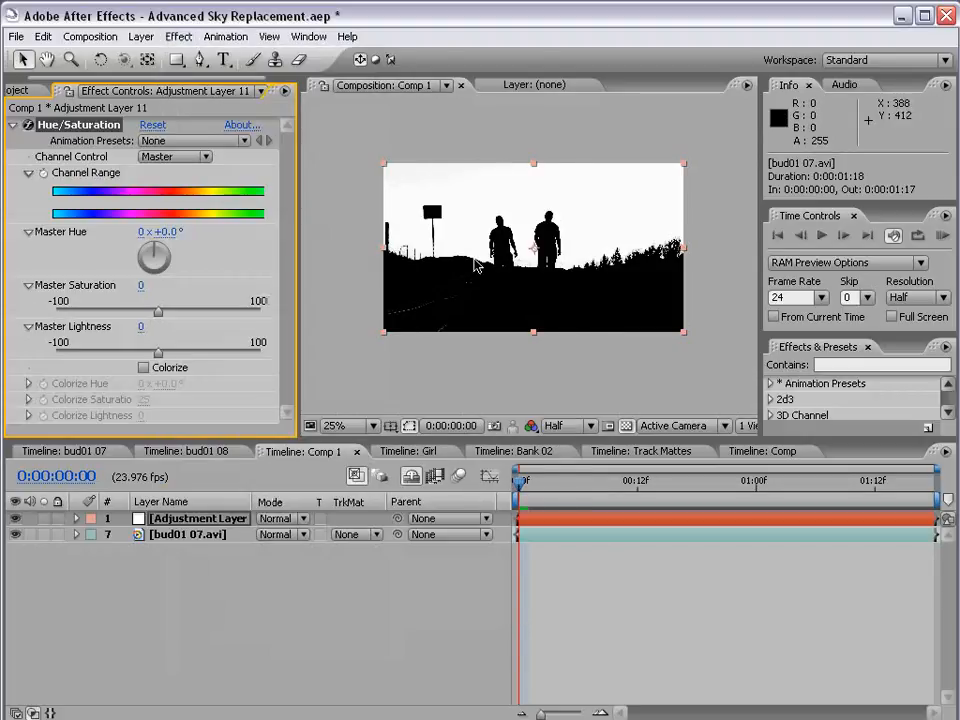
Duplicate the bud01 07.avi layer and remove Colorama from the lower copy
click(183, 524)
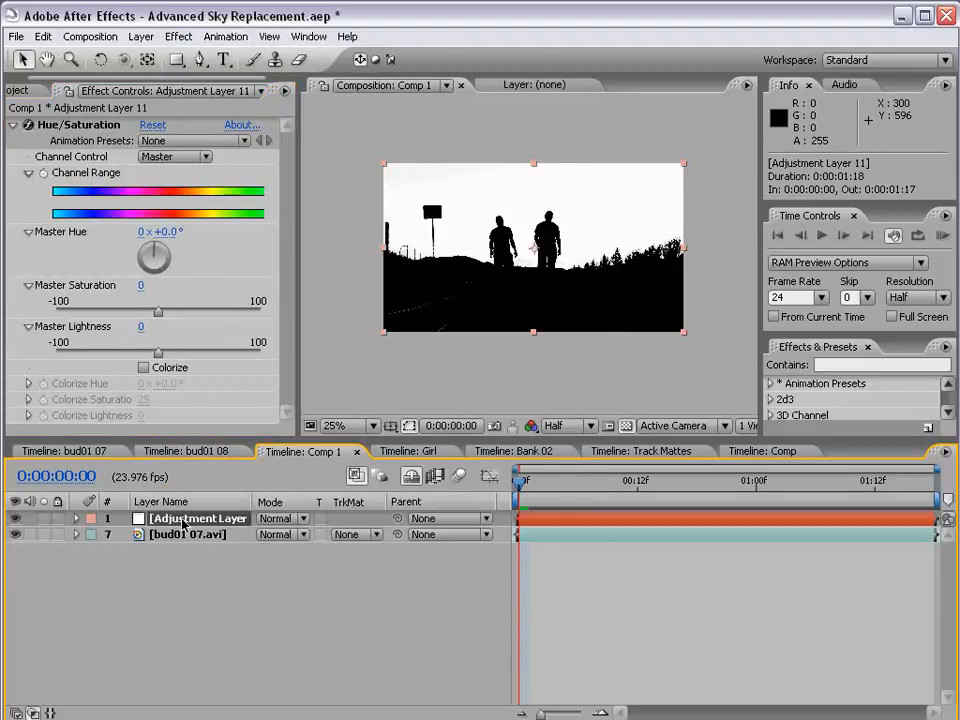
click(182, 535)
key(ctrl+d)
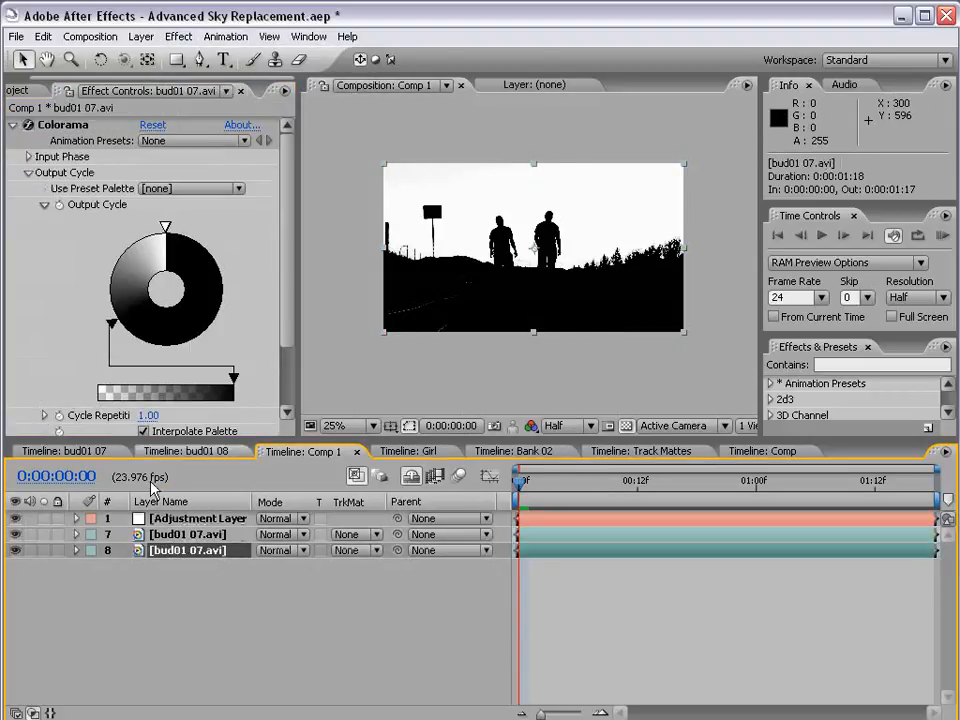
click(66, 126)
key(Delete)
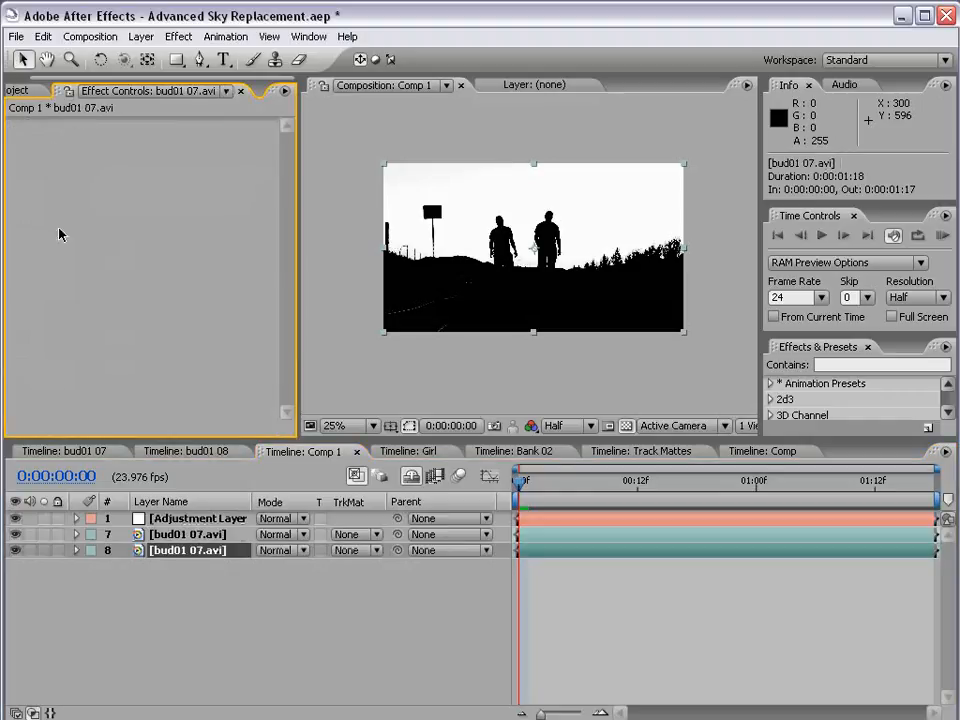
Place the adjustment layer between the two bud01 07.avi copies and give it a Luma Matte from the upper copy, with the lower copy visible
click(16, 535)
click(16, 535)
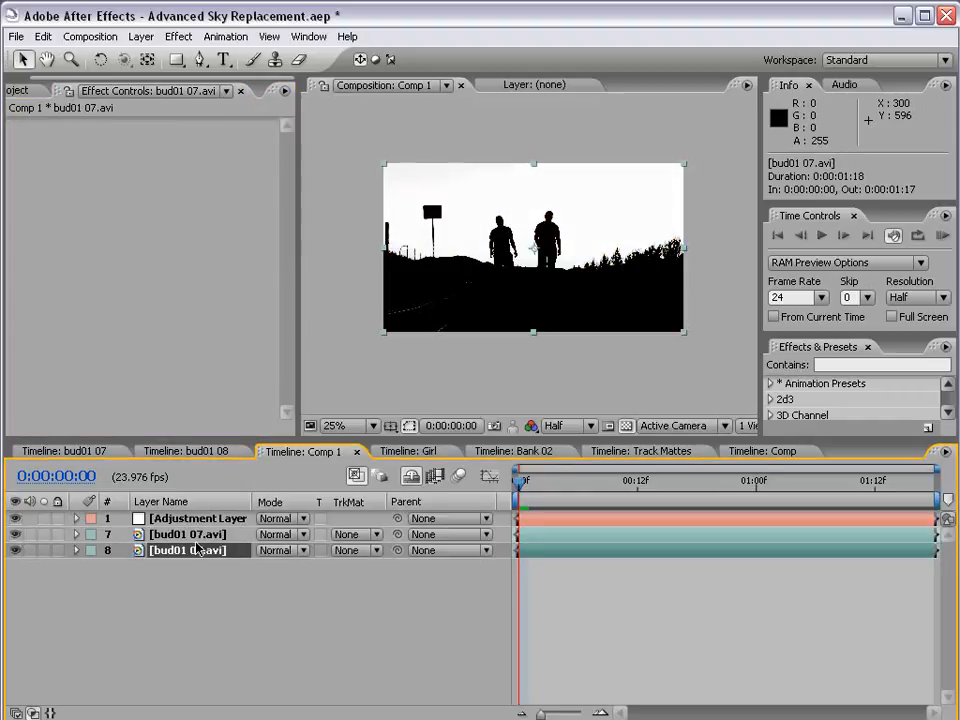
drag(175, 518, 160, 538)
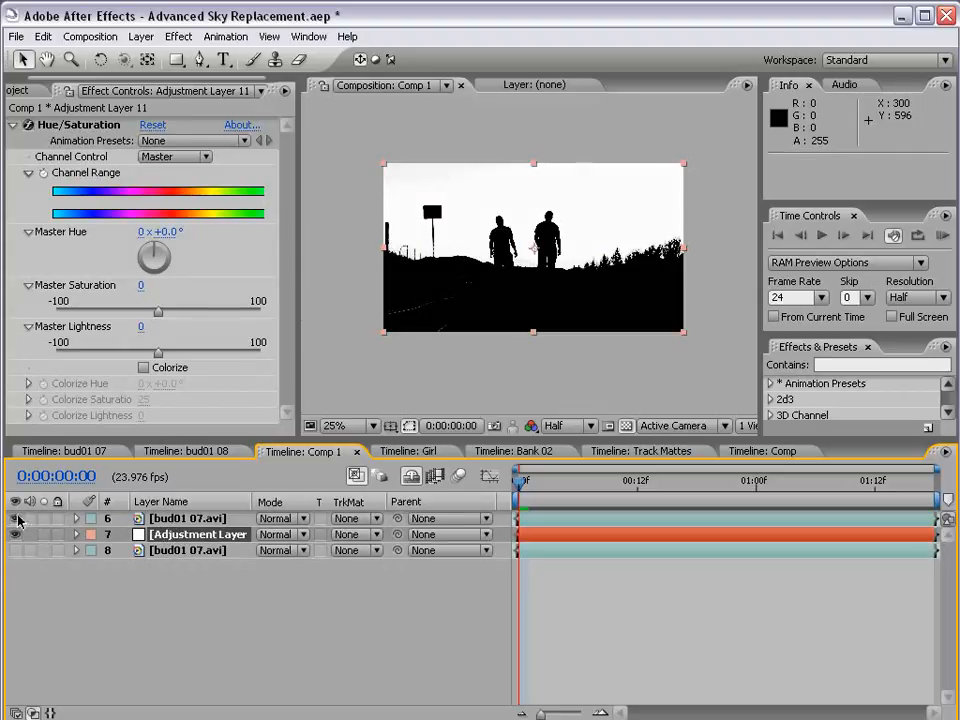
click(357, 534)
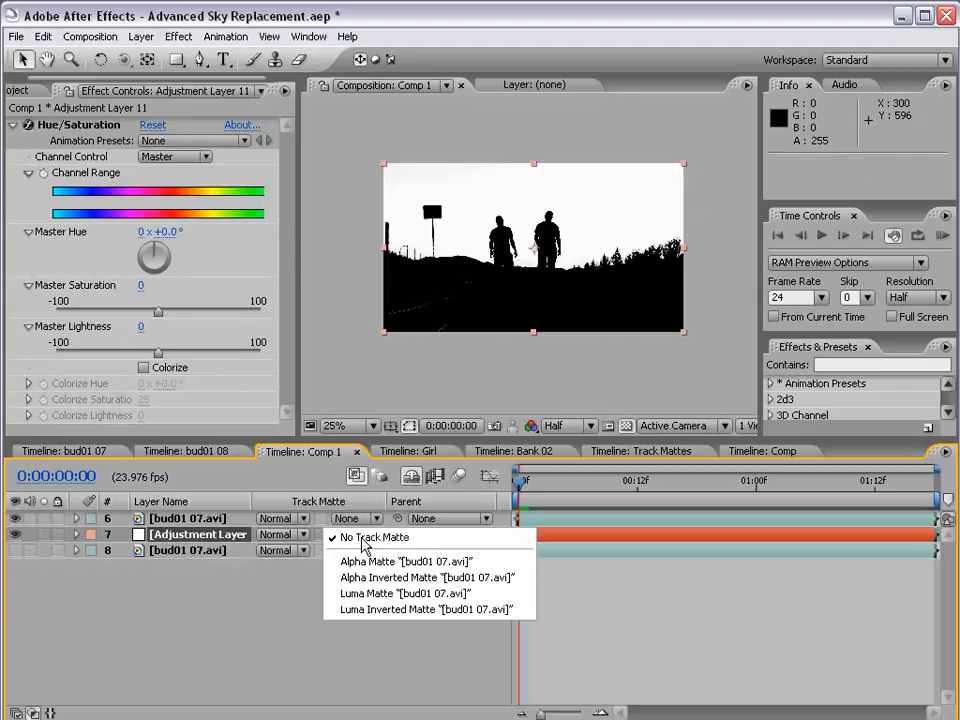
click(368, 595)
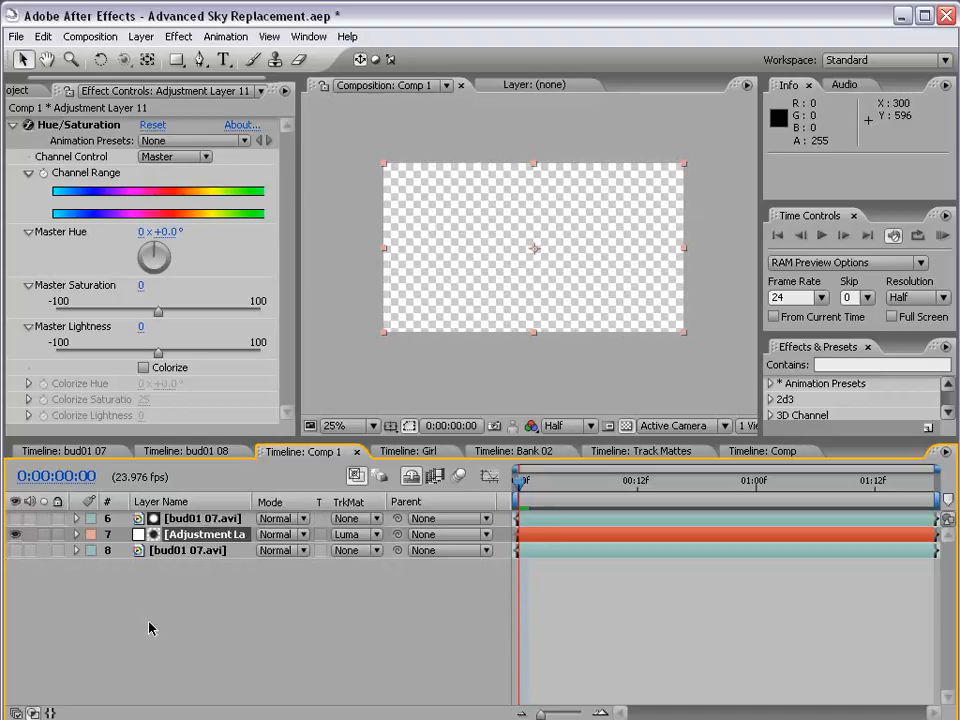
click(15, 550)
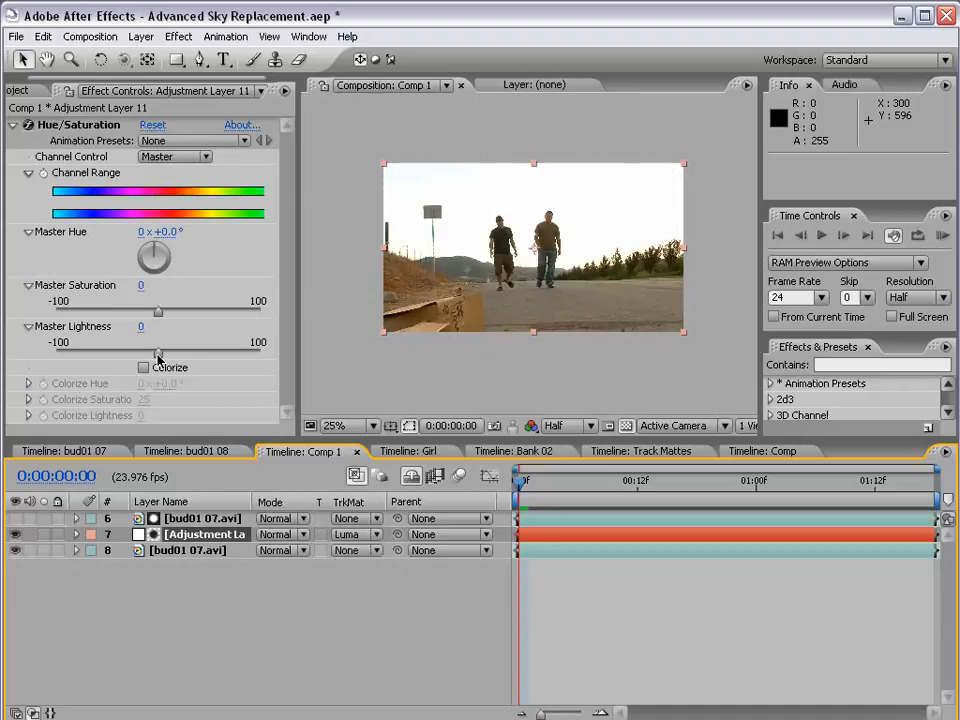
Try a Master Lightness of -77 on the adjustment layer against the matte, and reset the Hue/Saturation effect
drag(158, 357, 80, 358)
key(period)
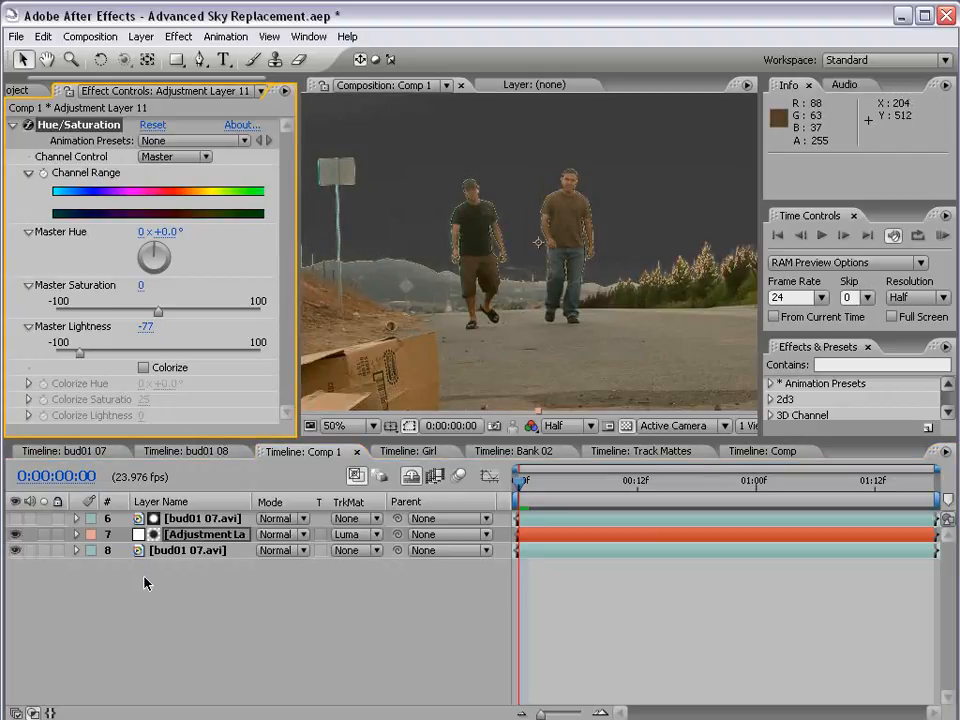
click(15, 518)
key(comma)
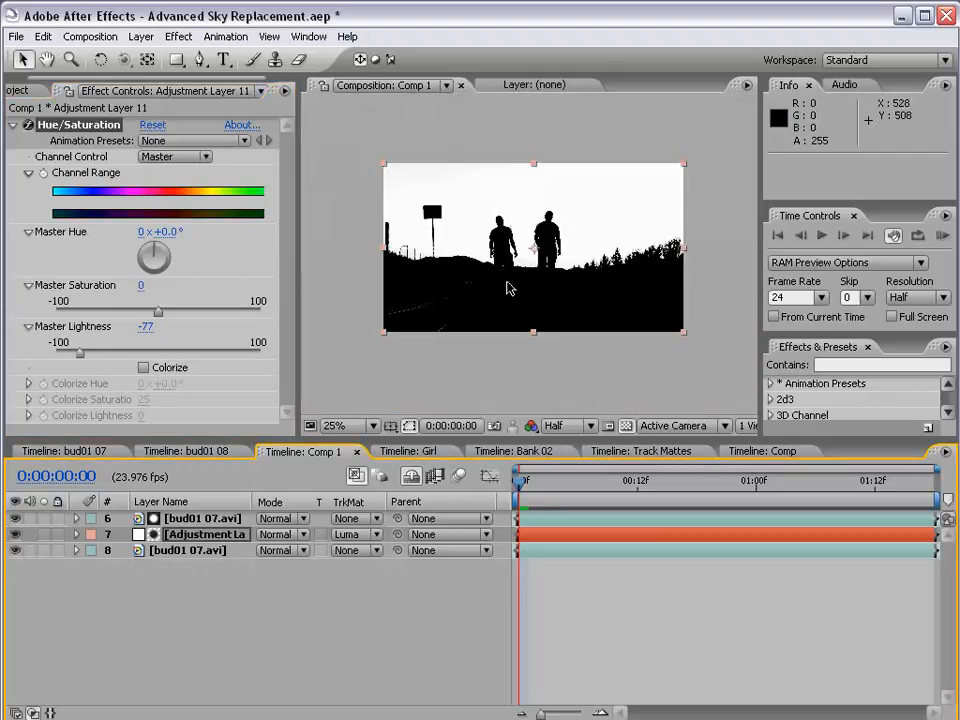
key(period)
click(15, 518)
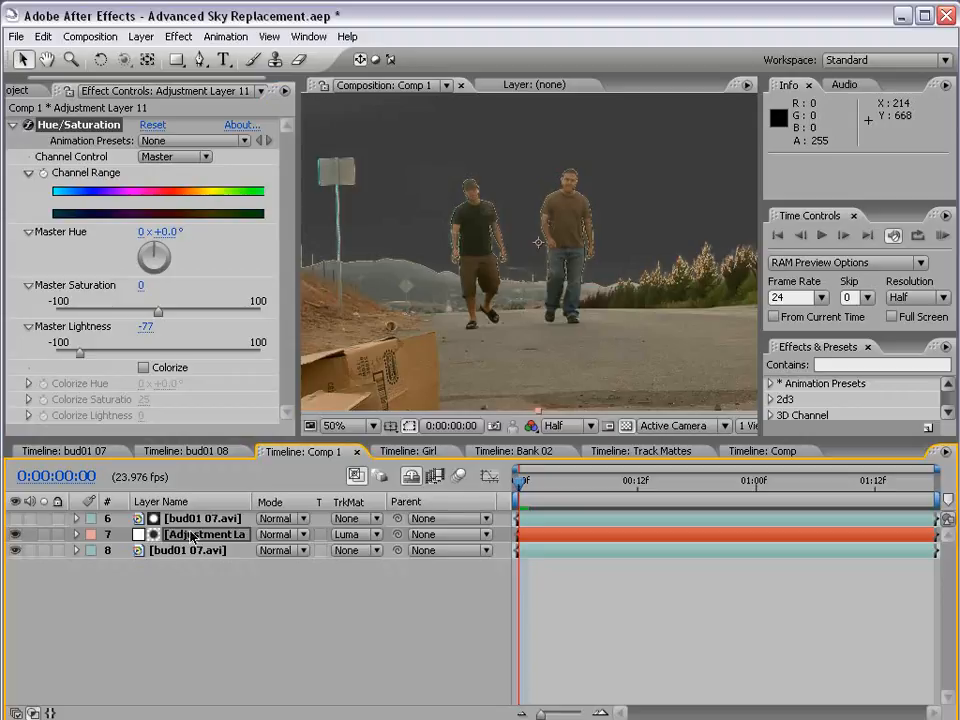
click(152, 125)
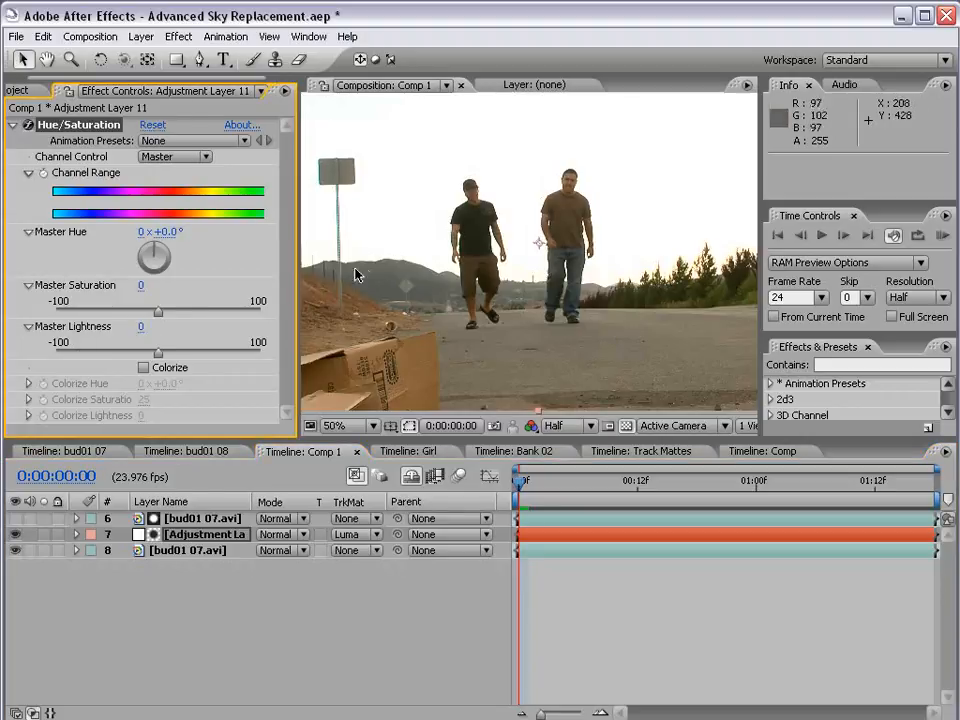
Enable Colorize in the adjustment layer's Hue/Saturation, with Colorize Lightness at -17 and Colorize Hue at 1 x +87.0°
click(144, 368)
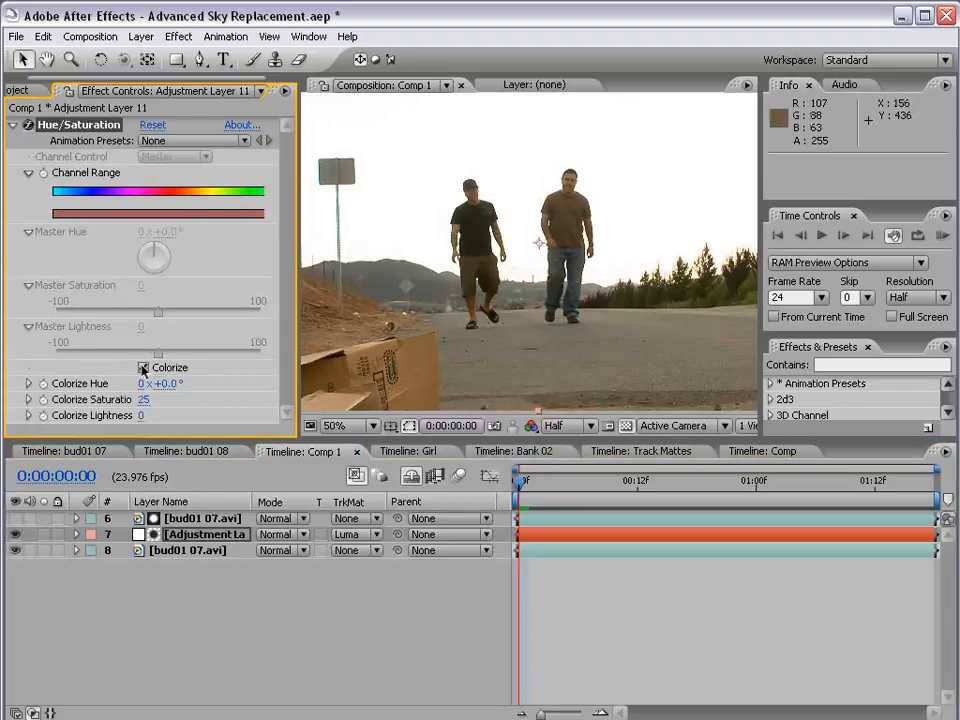
drag(140, 415, 305, 382)
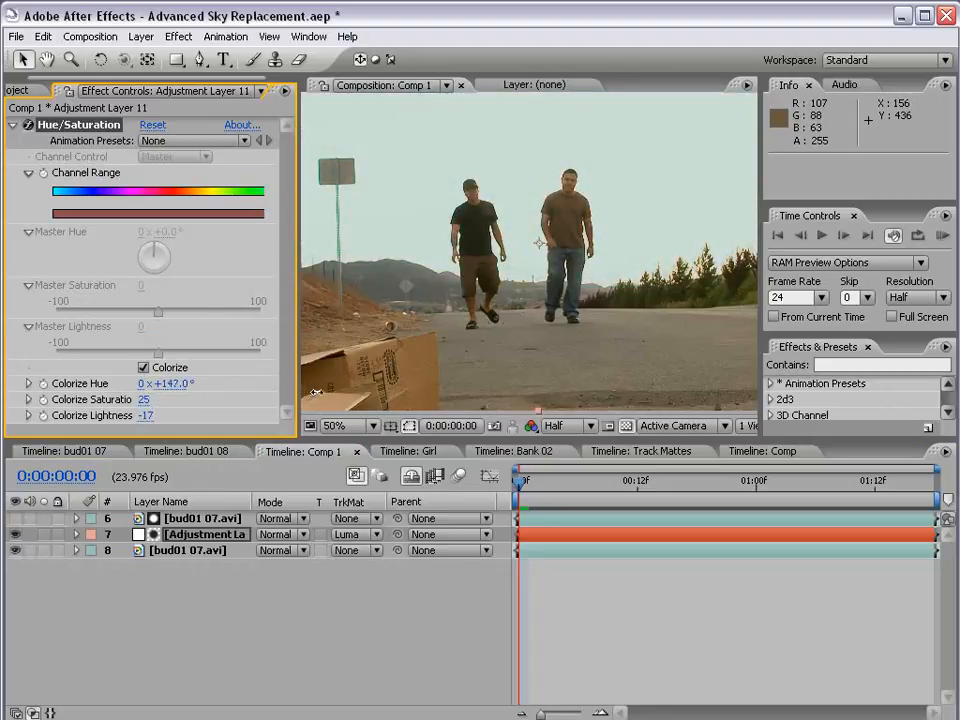
scroll(314, 392, down, 2)
drag(167, 386, 250, 387)
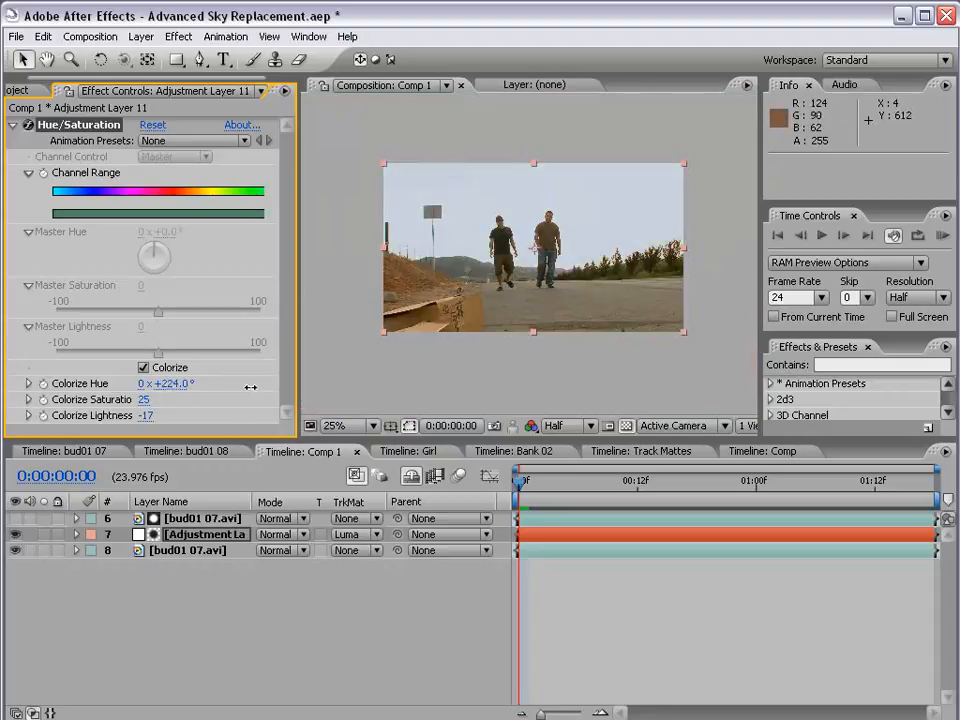
drag(359, 386, 437, 386)
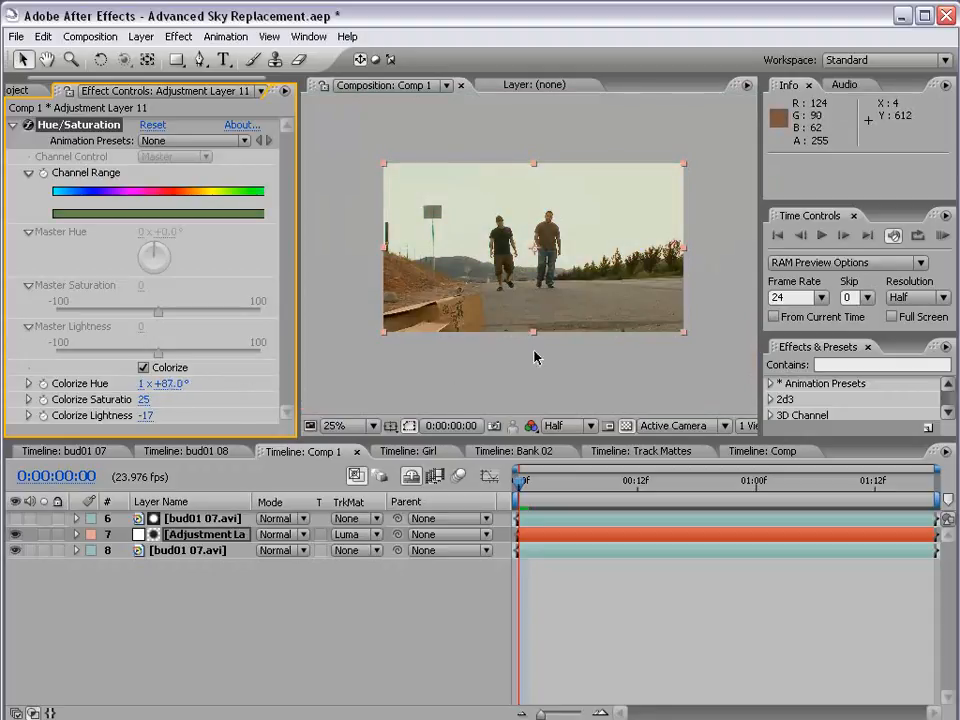
Check the tinted sky in the enlarged composition view and save the project
scroll(545, 345, up, 2)
key(grave)
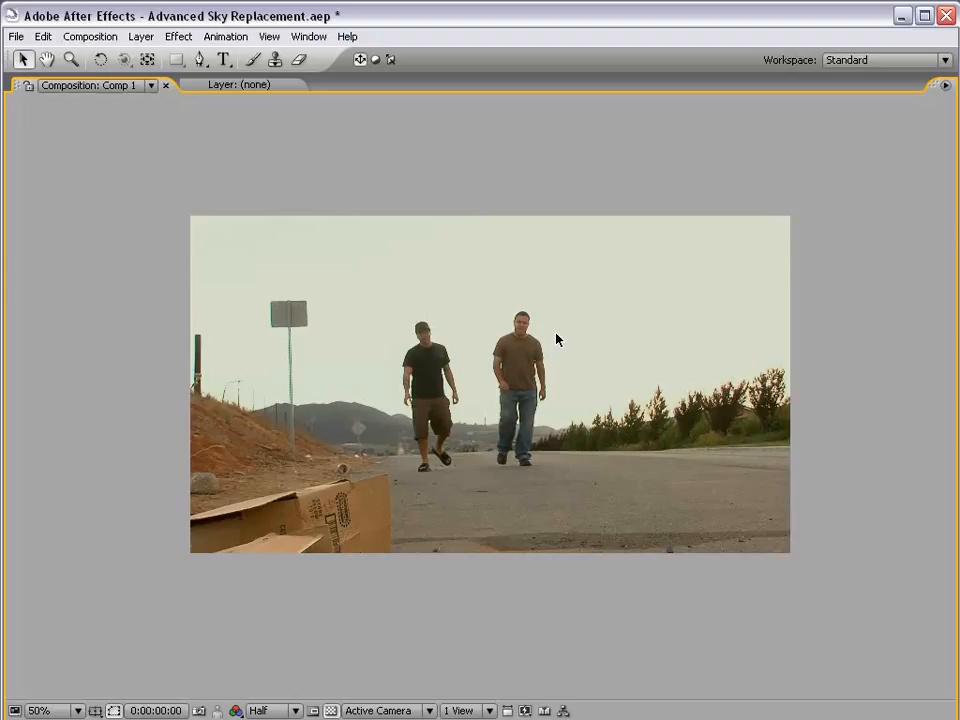
key(grave)
scroll(529, 279, down, 2)
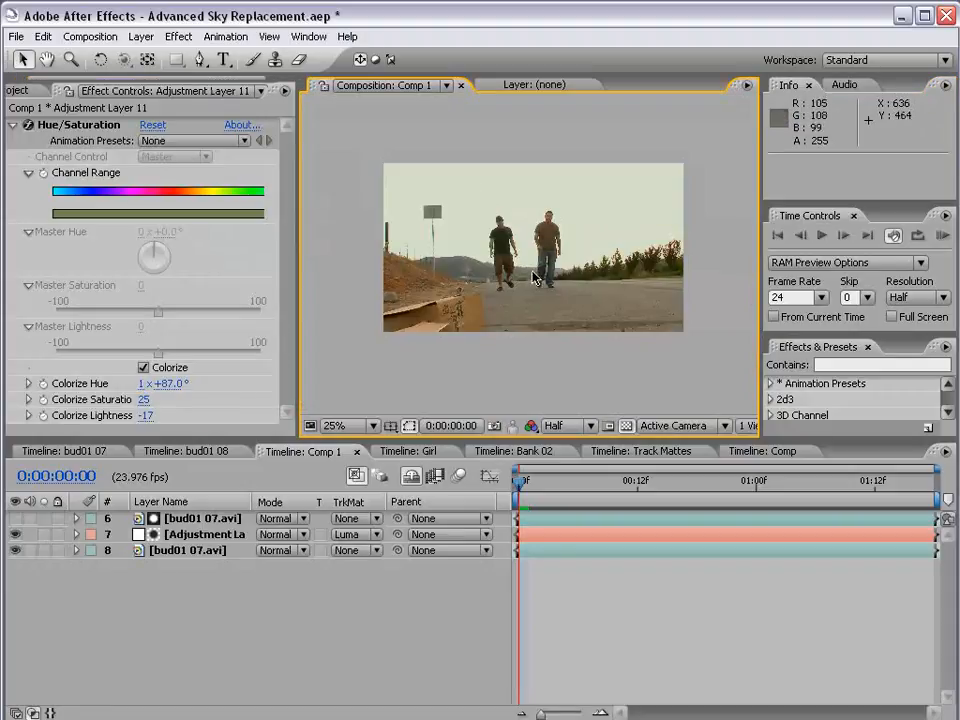
key(ctrl+s)
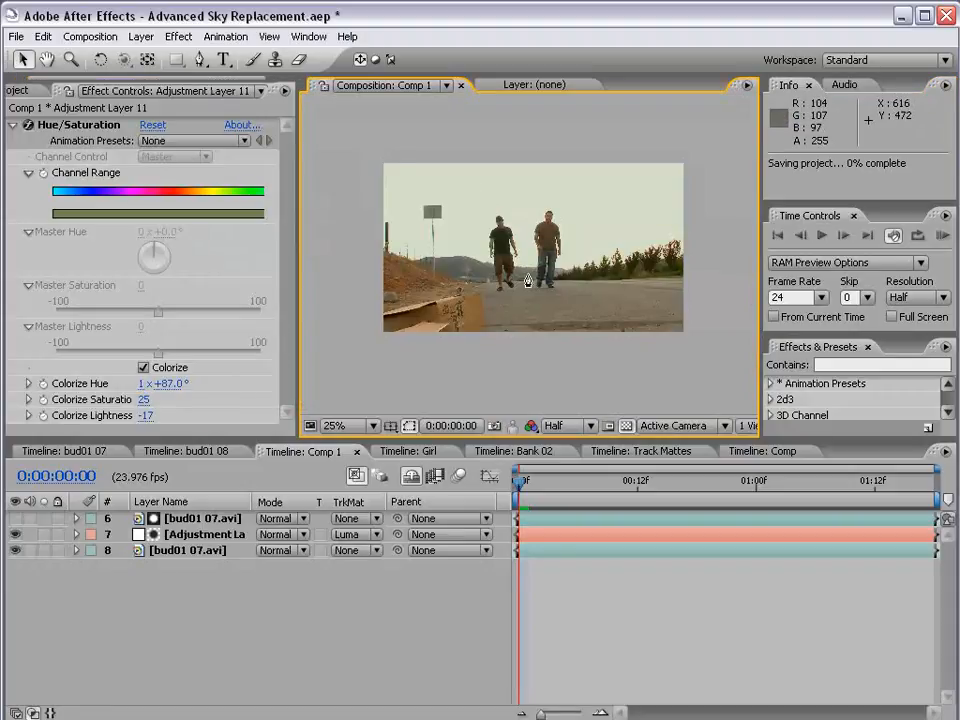
Create a full-frame solid layer in a soft light blue in Comp 1
click(143, 40)
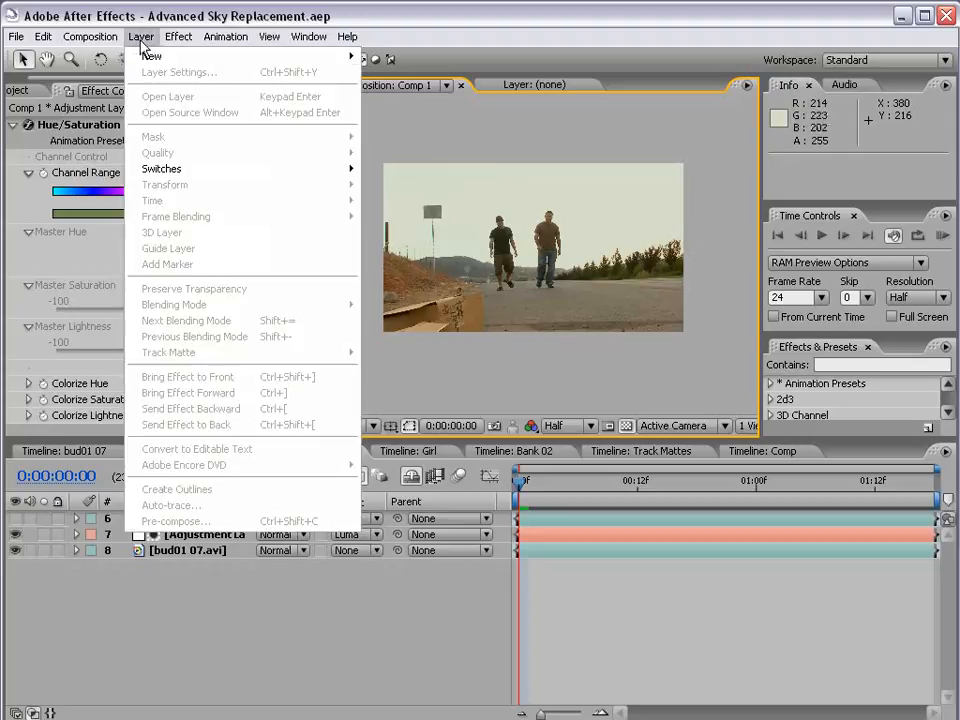
mouse_move(320, 58)
click(414, 79)
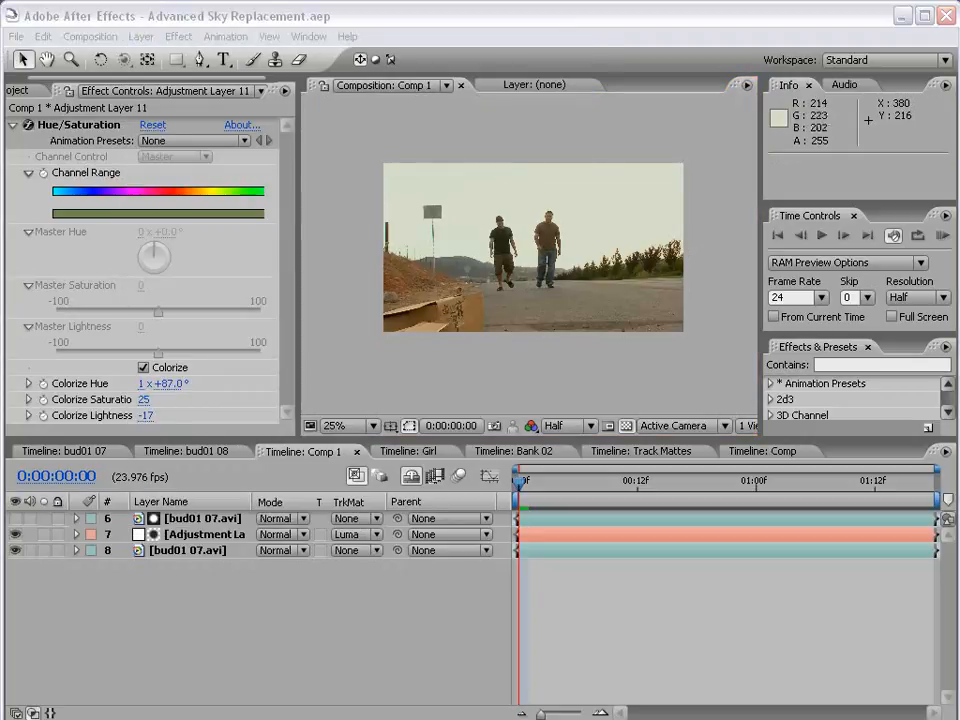
drag(589, 264, 295, 212)
click(258, 514)
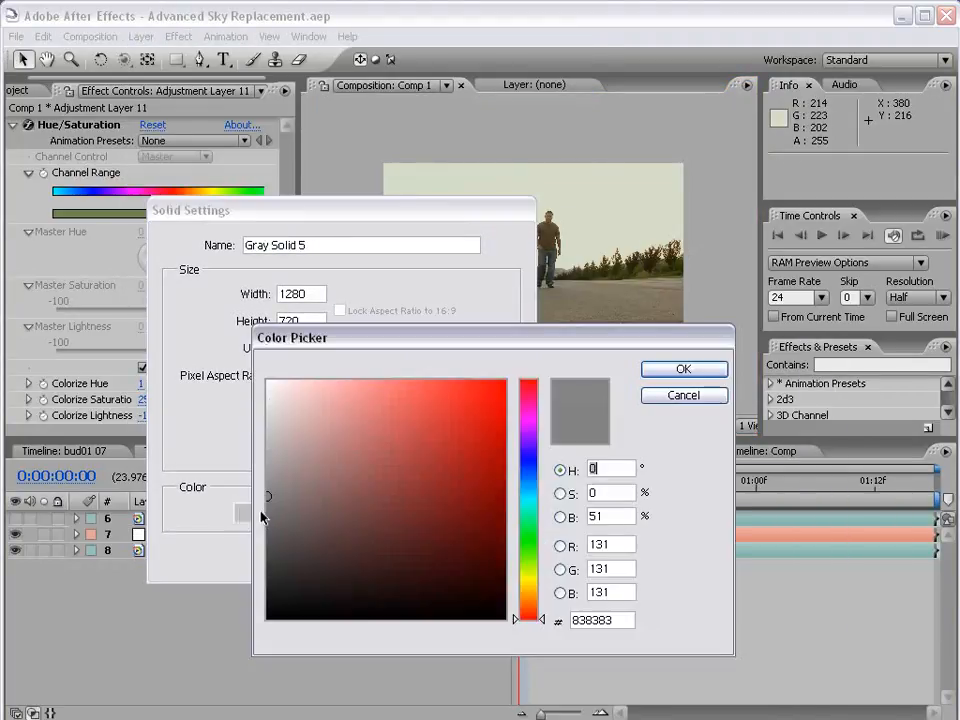
click(533, 488)
drag(335, 392, 334, 437)
click(683, 369)
click(375, 557)
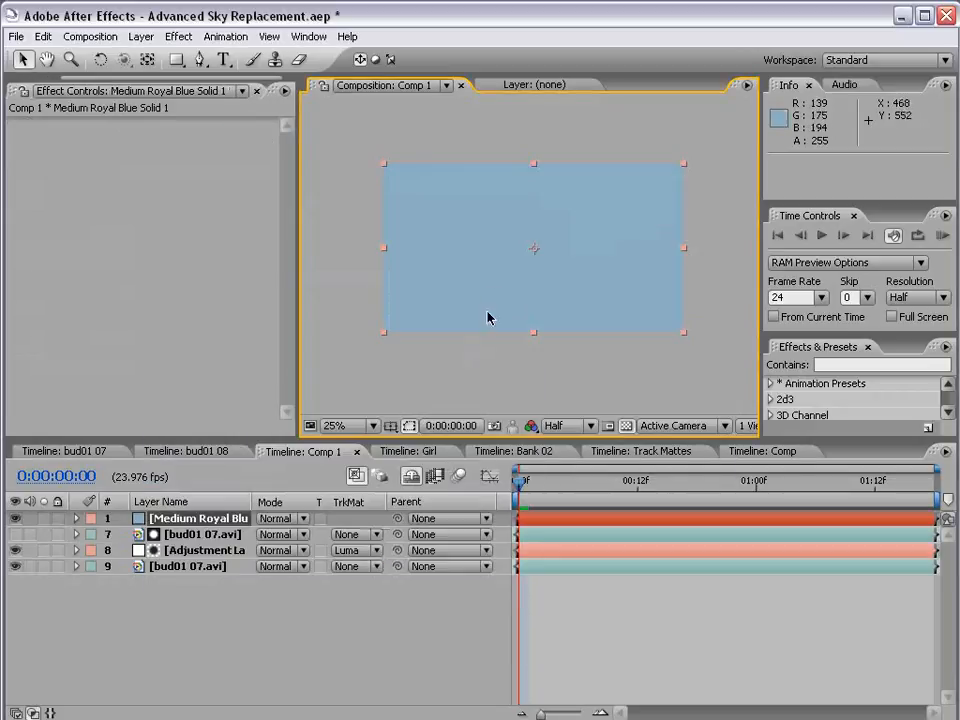
Mask the blue solid with a wide rectangle over the sky, its lower edge at about 312 px, and feather it by 315 pixels
key(comma)
click(176, 60)
drag(369, 169, 669, 243)
key(f)
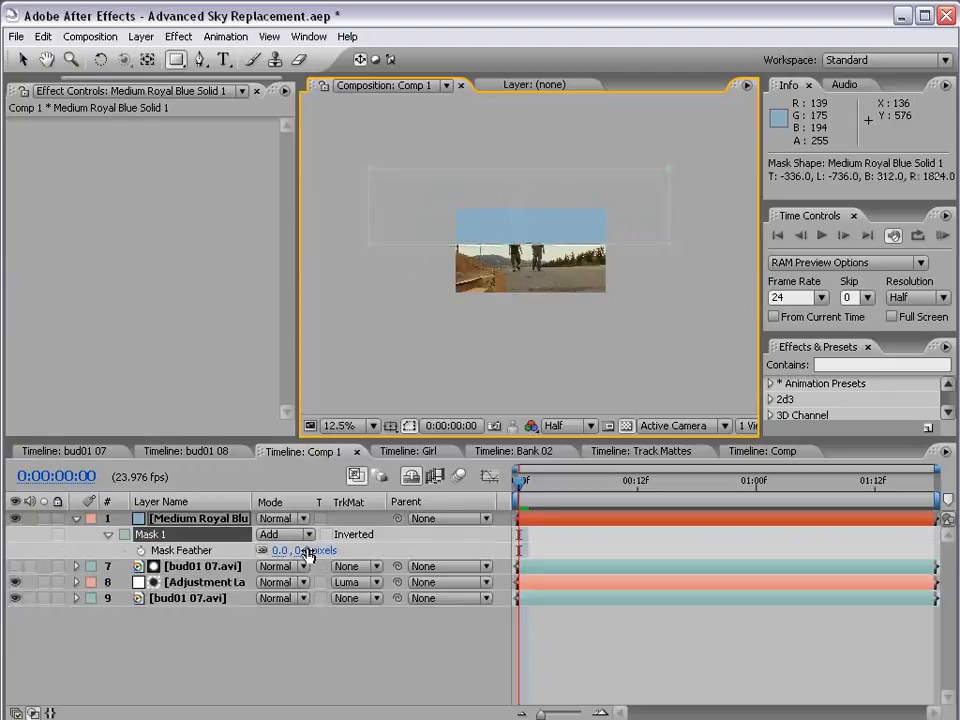
drag(305, 550, 588, 539)
key(v)
scroll(534, 241, up, 1)
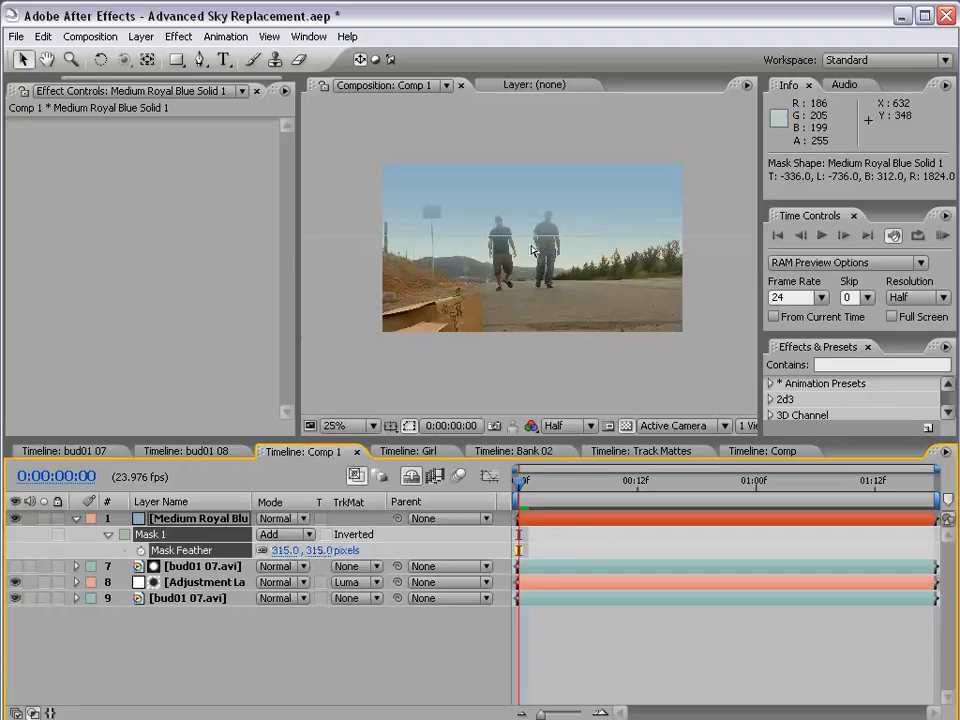
Move the masked blue solid straight up by 72 px to position 640, 288
key(space)
drag(528, 168, 512, 260)
click(205, 518)
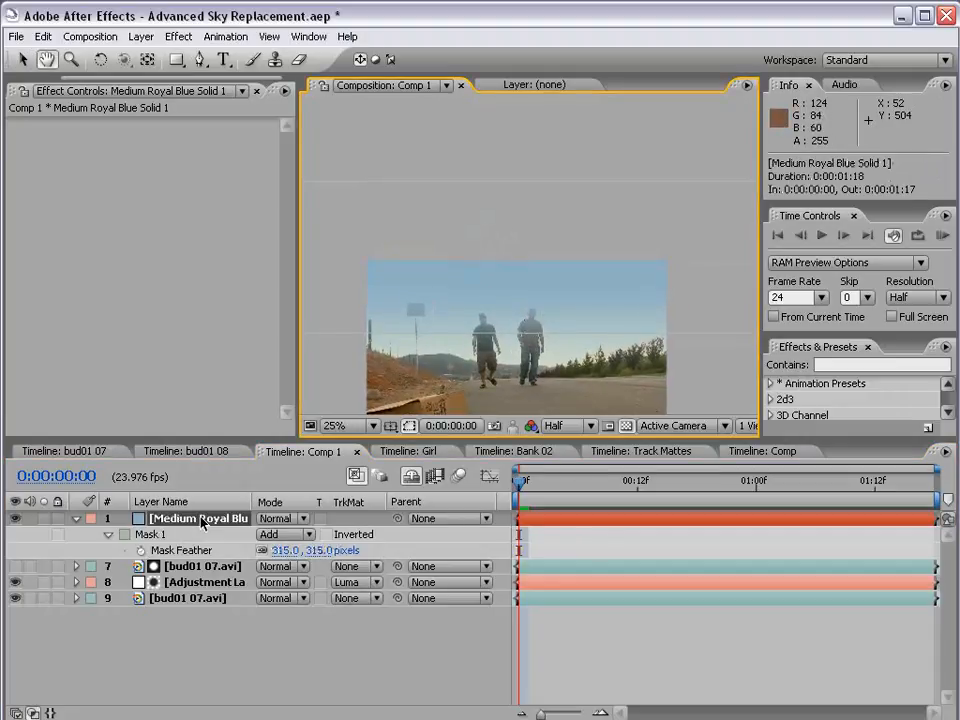
drag(568, 294, 568, 280)
Set the blue solid layer's Opacity to 83% and check the sky in the enlarged composition view
key(t)
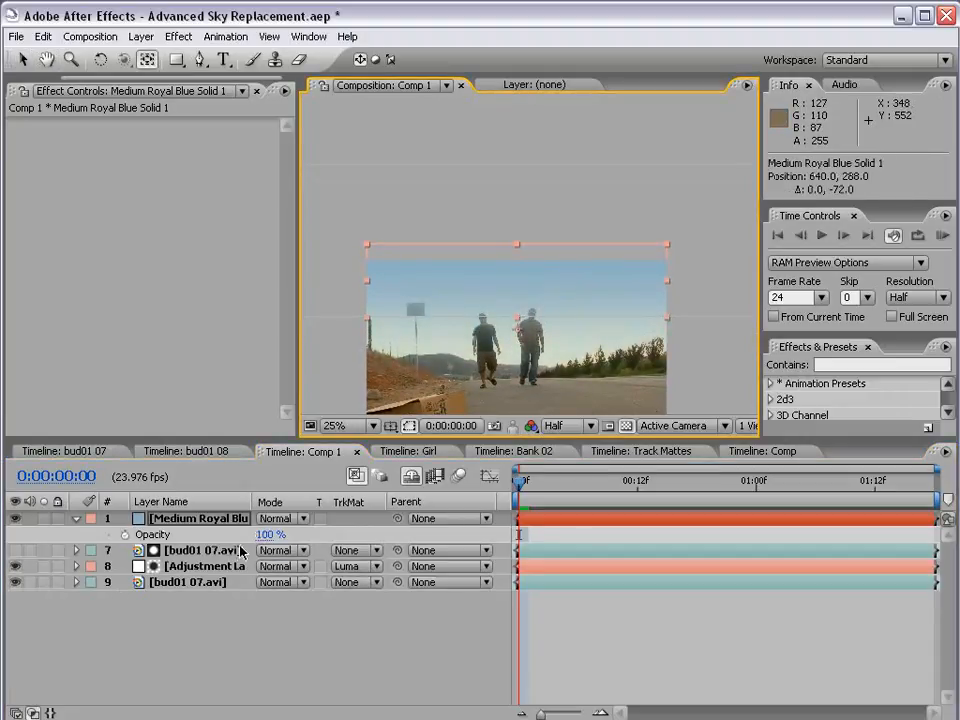
key(y)
key(t)
key(t)
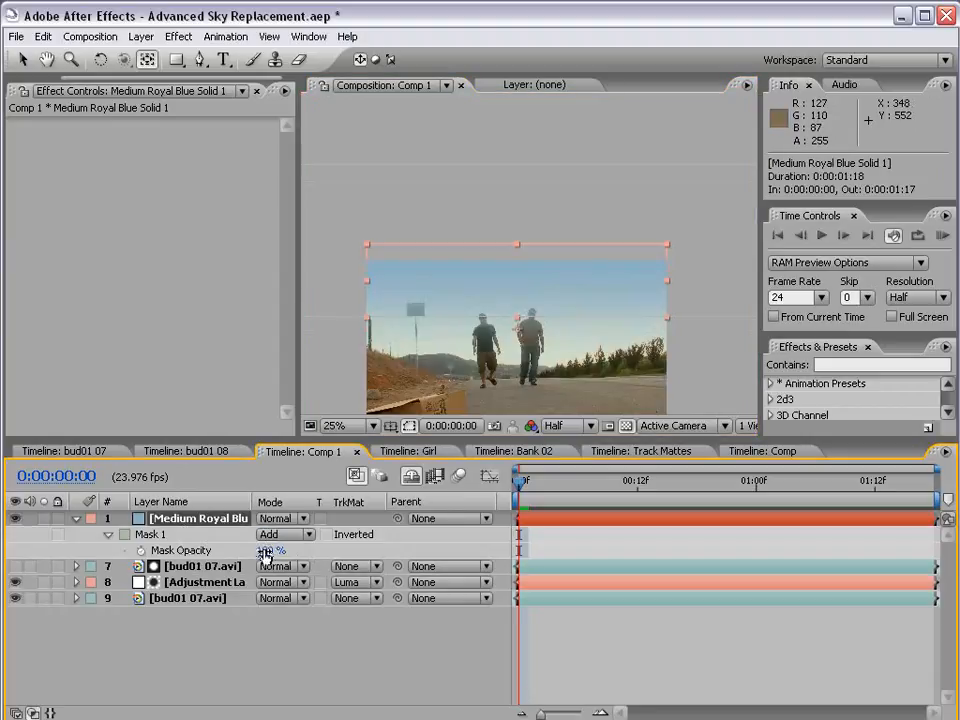
key(t)
mouse_move(266, 535)
mouse_down()
mouse_move(232, 535)
mouse_move(250, 535)
mouse_up()
key(grave)
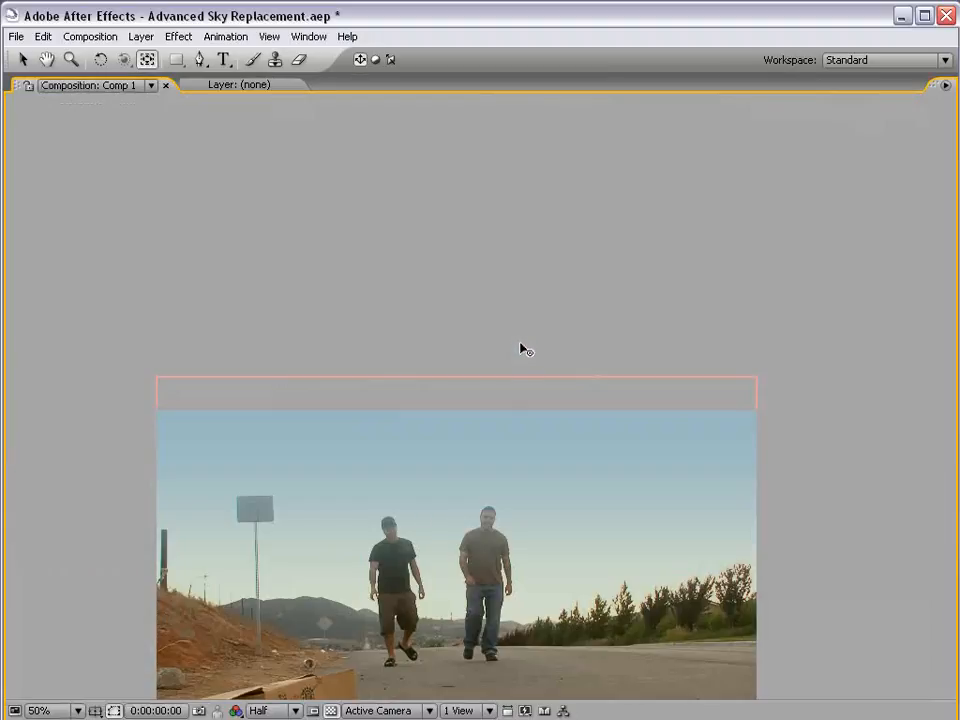
key(grave)
scroll(512, 317, down, 4)
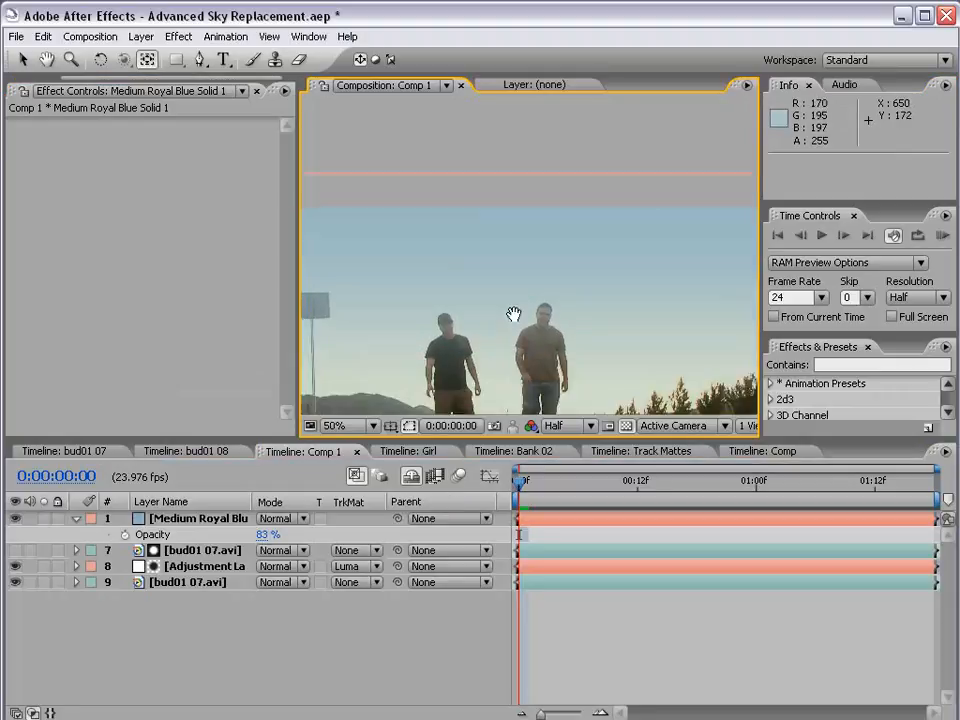
Duplicate the base bud01 07.avi layer and its hidden Colorama matte layer, and place both copies above the blue solid
click(193, 588)
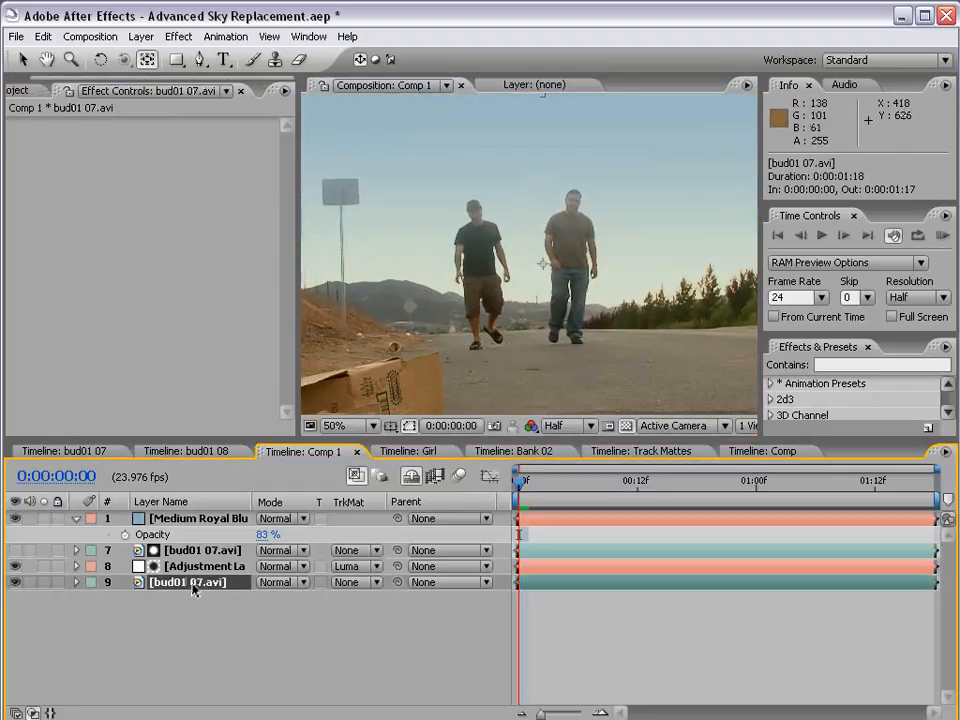
key(ctrl+d)
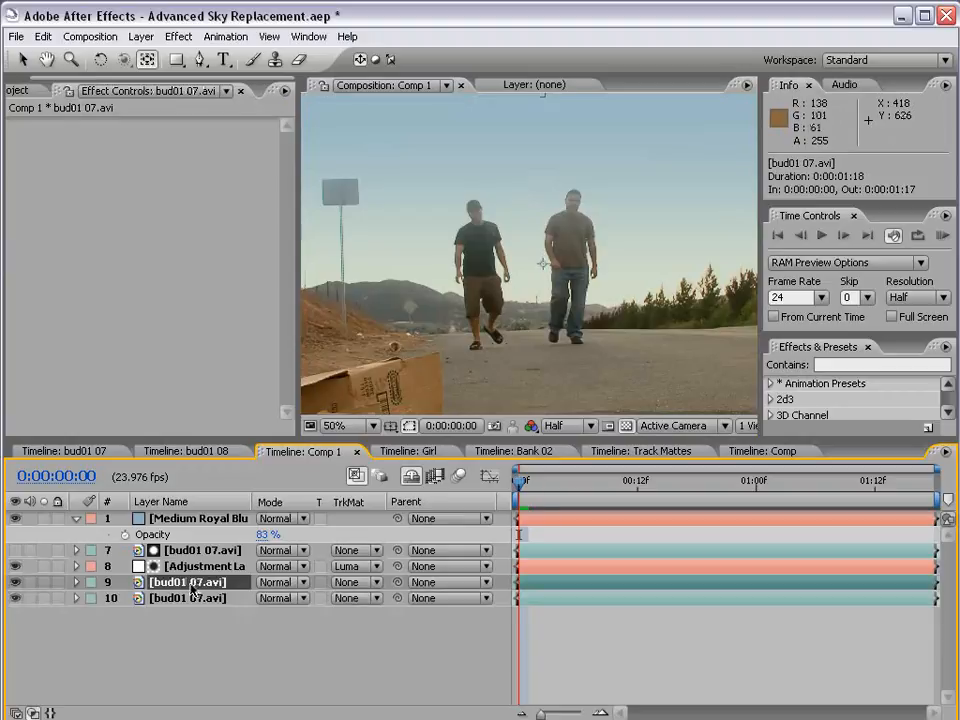
click(182, 555)
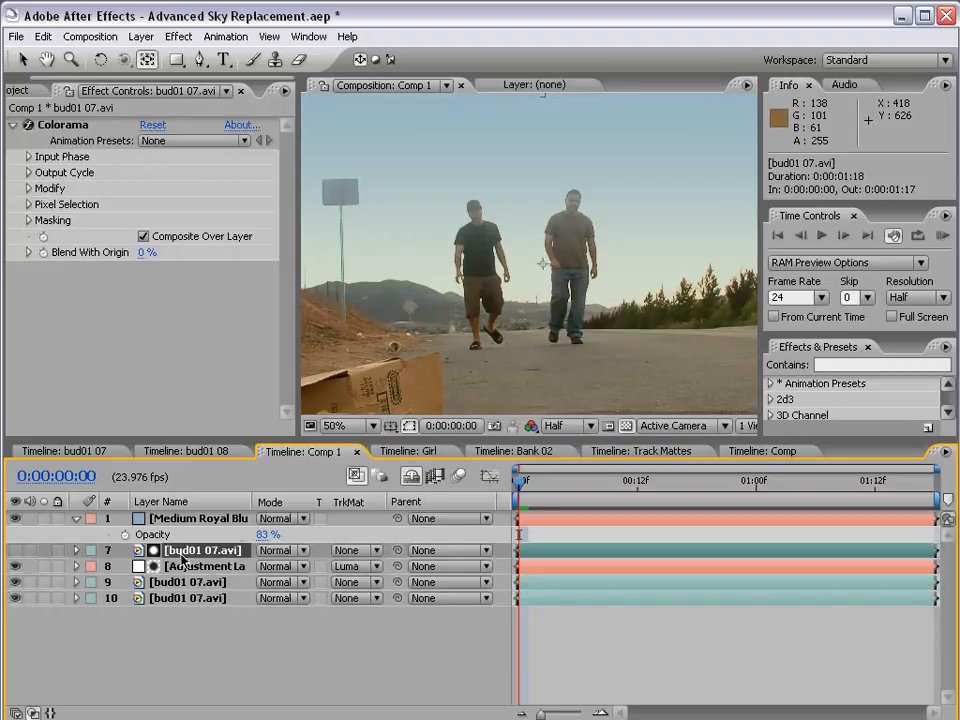
key(ctrl+d)
ctrl+click(173, 600)
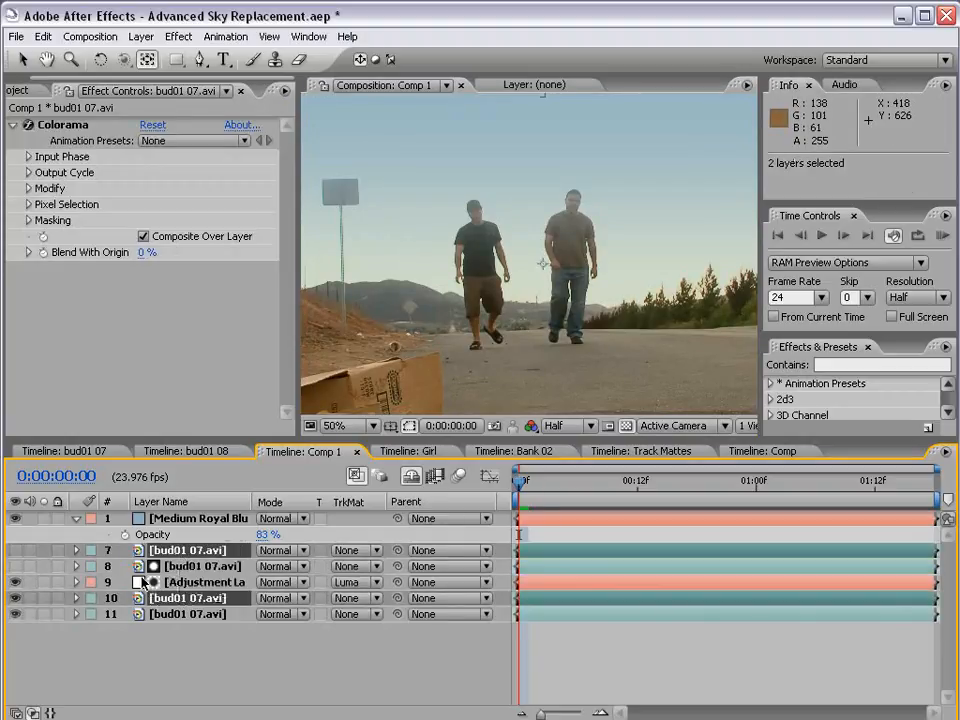
drag(192, 604, 190, 520)
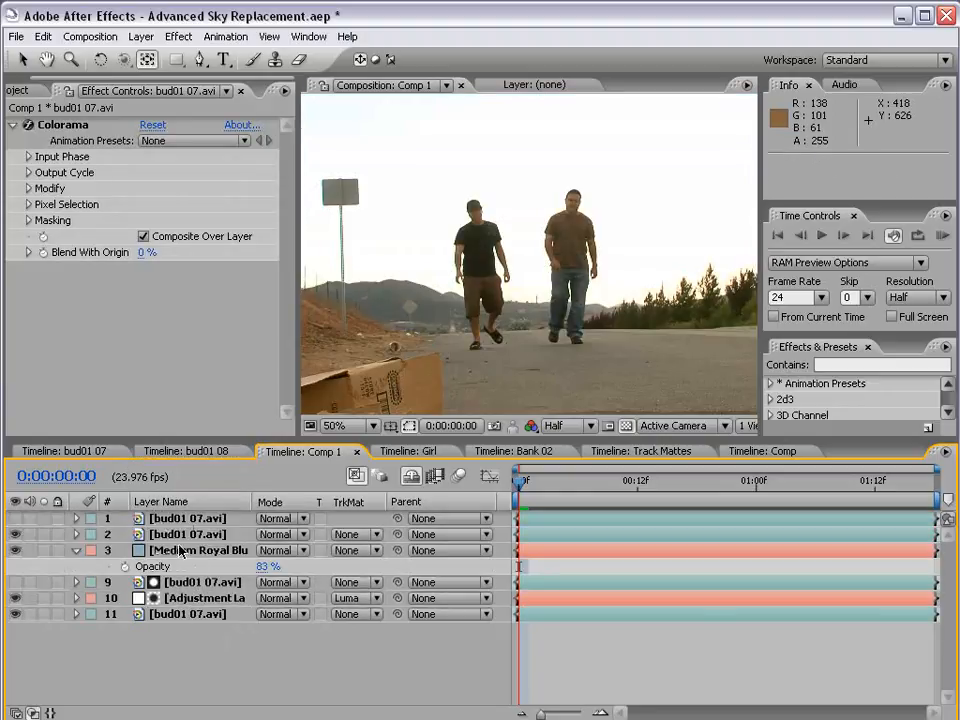
Set the copied bud01 07.avi footage layer's track matte to Luma Inverted, using the hidden Colorama copy above it
click(170, 534)
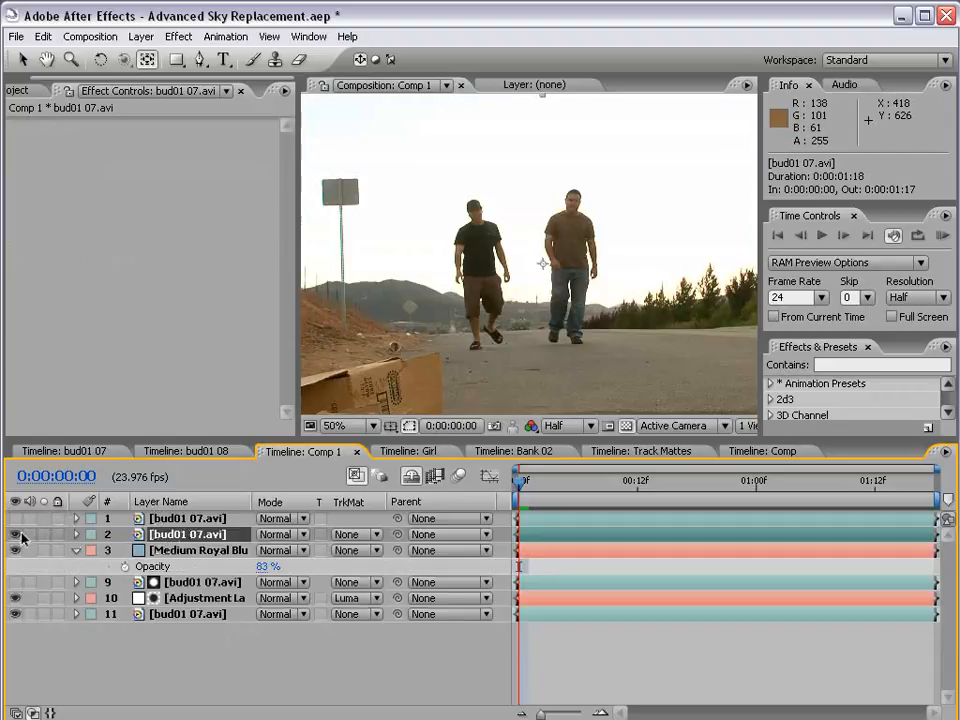
click(352, 538)
click(16, 518)
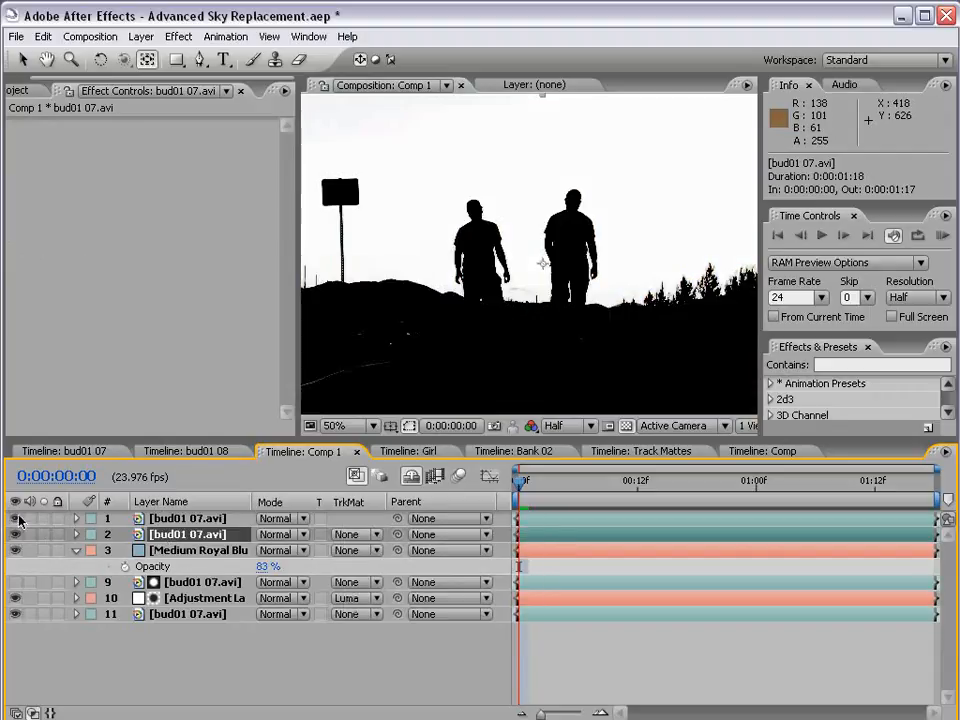
click(16, 518)
click(355, 534)
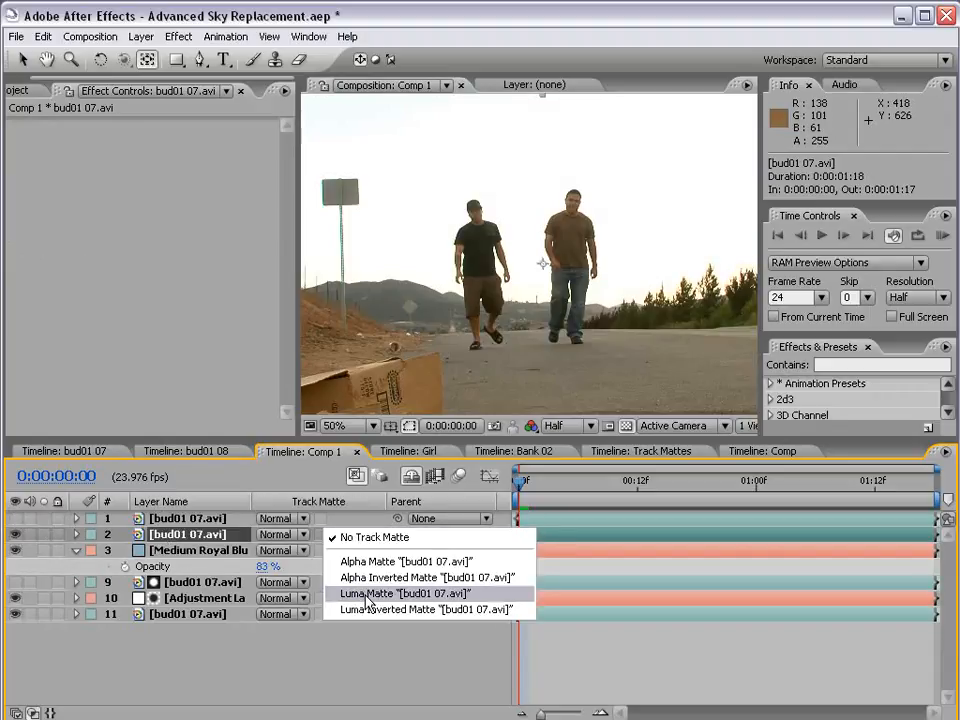
click(366, 595)
click(341, 538)
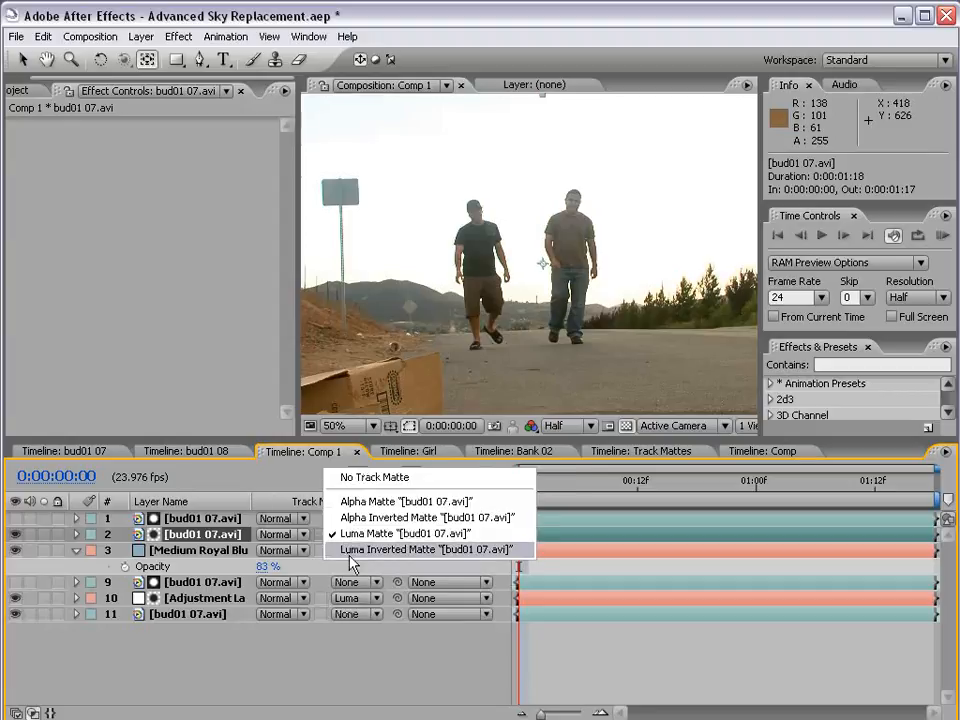
click(368, 613)
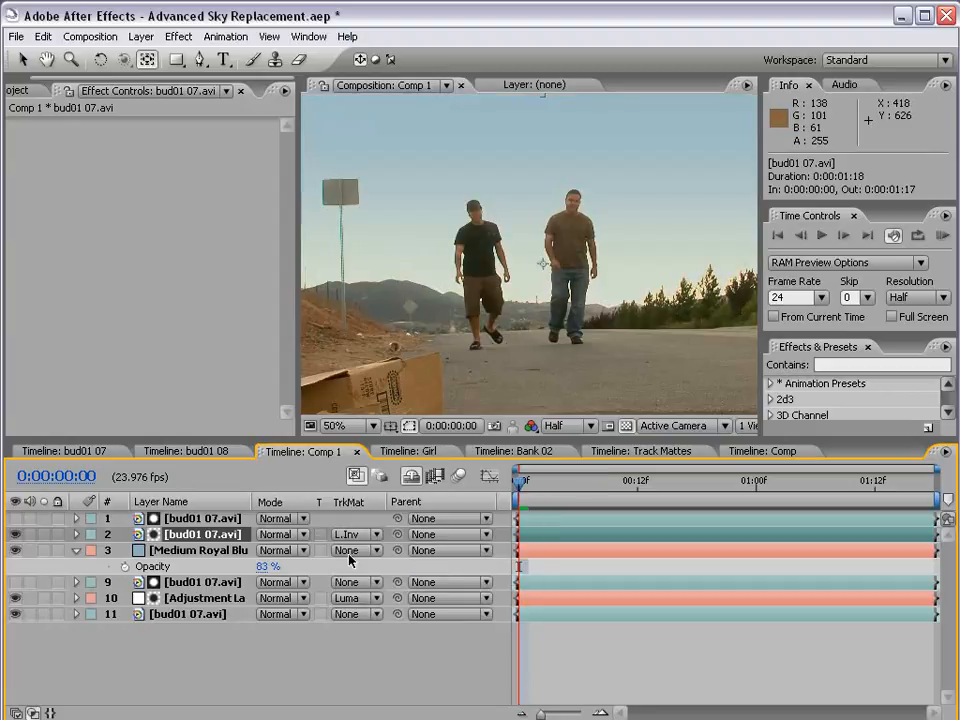
Solo the matted foreground layer to inspect its cutout against transparency, and return to the full composite
click(44, 535)
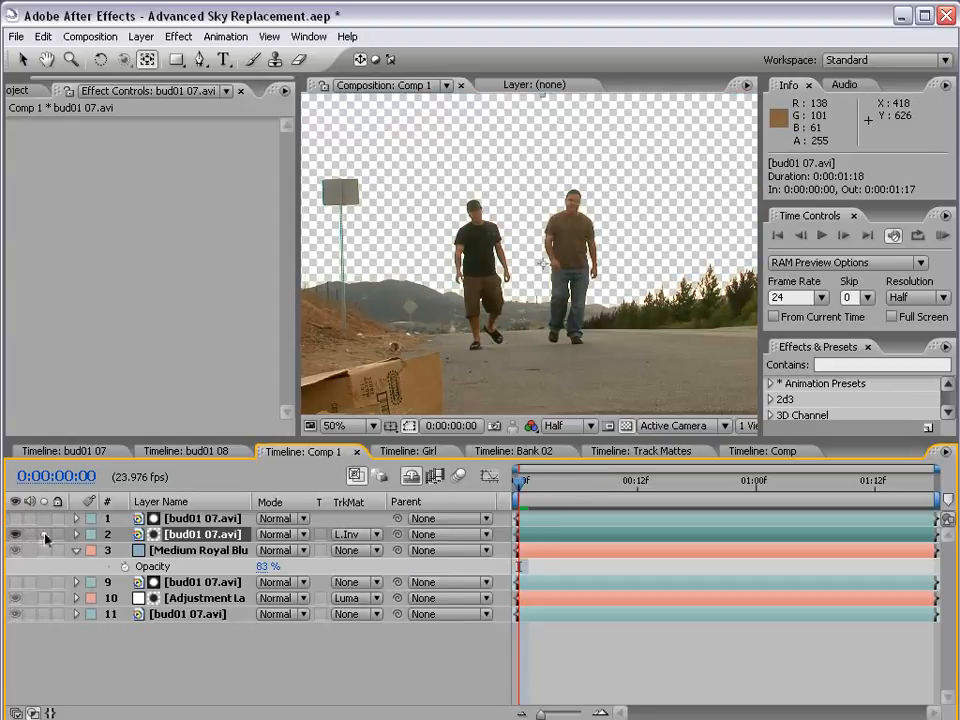
scroll(497, 268, down, 1)
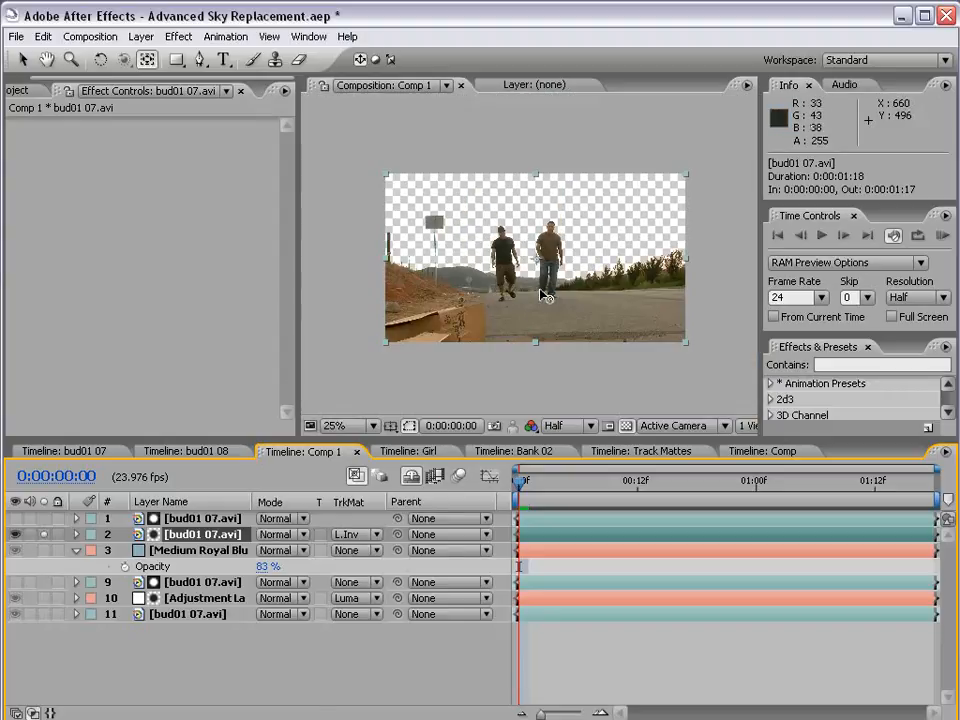
key(grave)
scroll(541, 300, up, 1)
scroll(536, 367, down, 1)
key(grave)
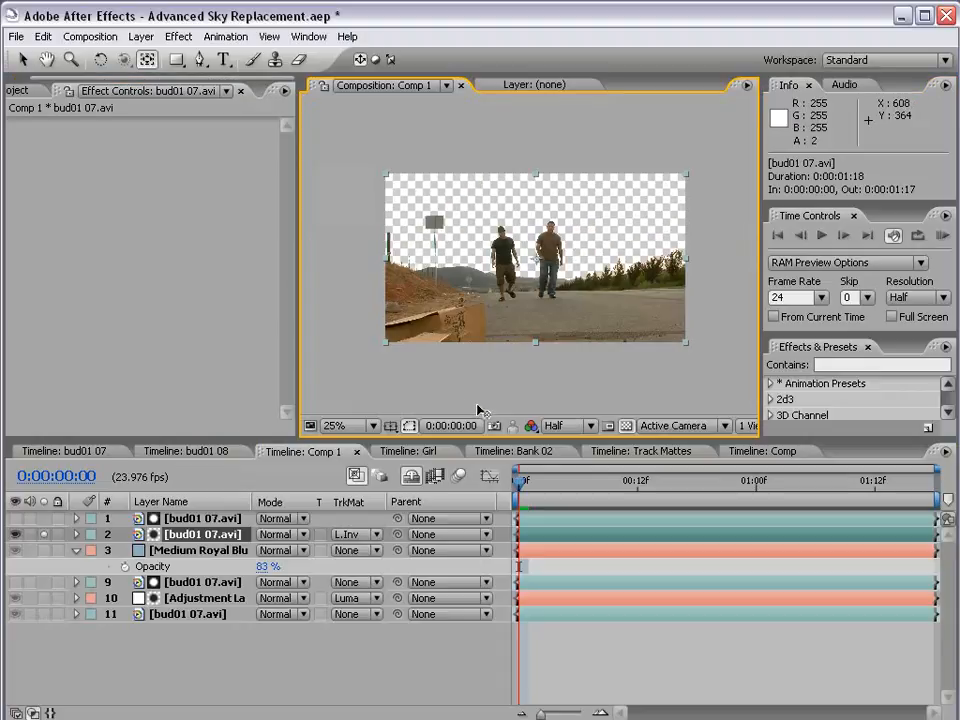
click(44, 535)
Check the composite in the enlarged composition view at 0:00:00:00 and at 0:00:01:11
key(grave)
scroll(508, 343, up, 1)
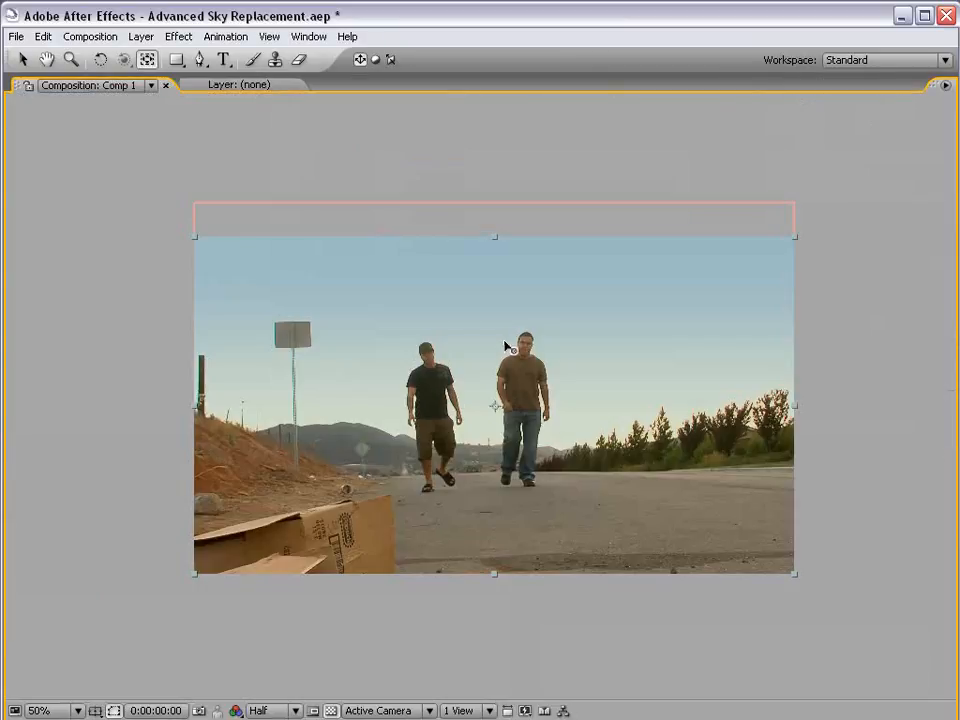
key(grave)
scroll(420, 355, down, 1)
drag(530, 481, 868, 485)
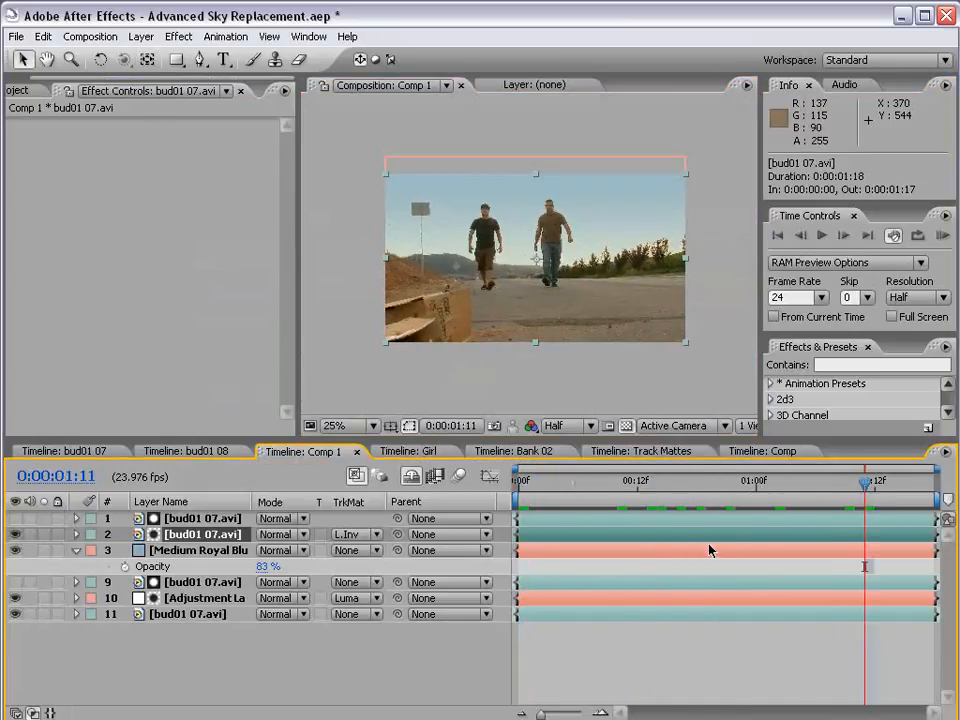
key(grave)
scroll(565, 347, up, 1)
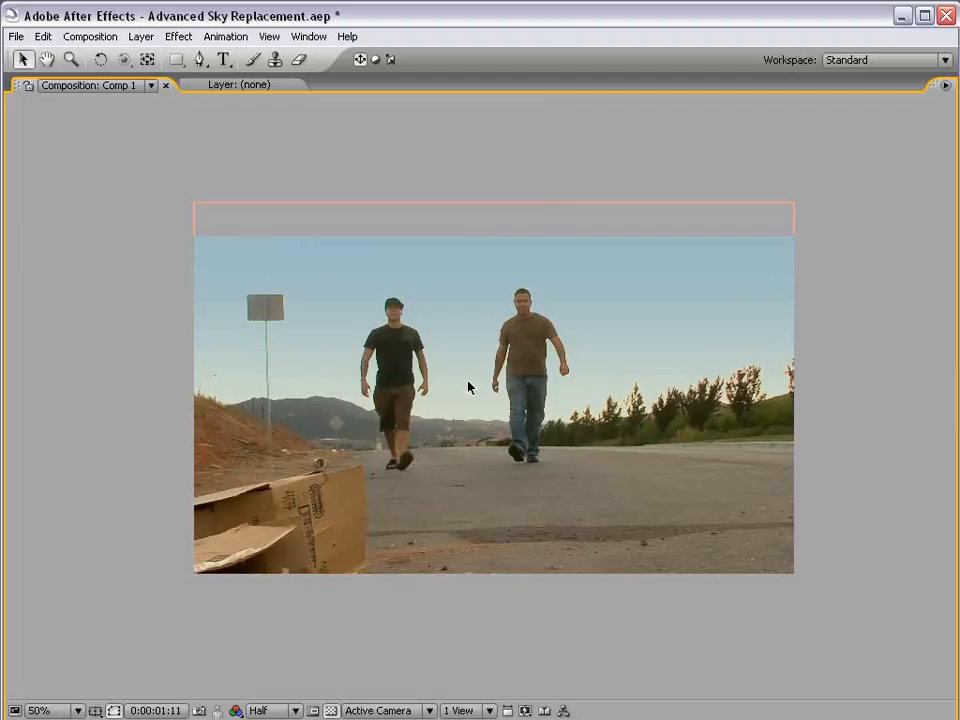
key(grave)
scroll(466, 386, down, 1)
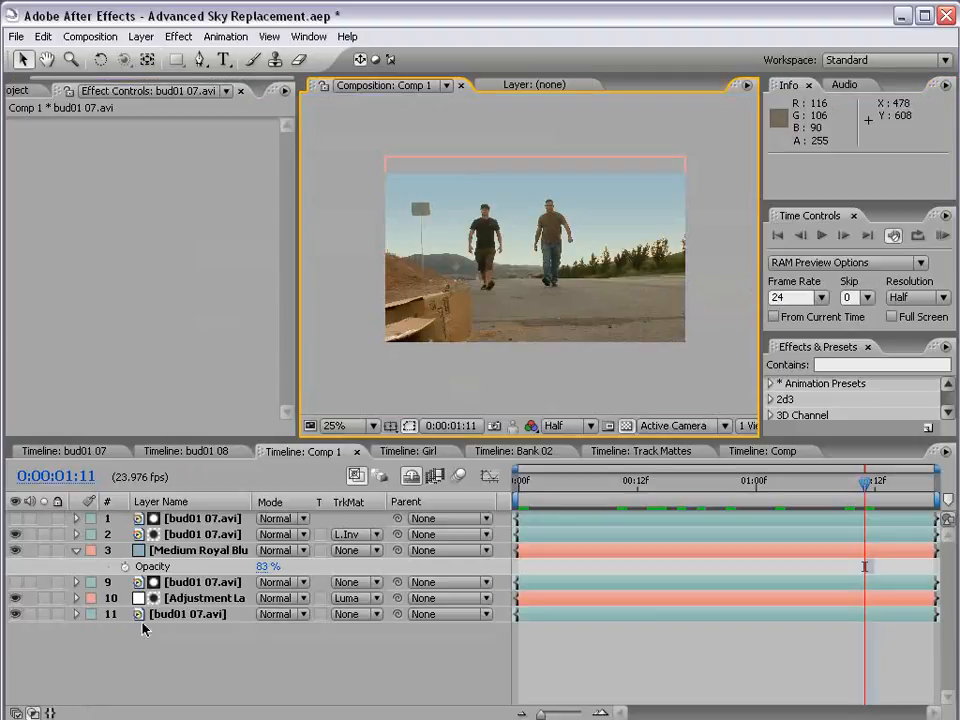
Set the blue solid's Opacity to 69%, check the enlarged composite and save the project
click(193, 545)
mouse_move(268, 567)
mouse_down()
mouse_move(190, 570)
mouse_move(254, 571)
mouse_up()
click(205, 581)
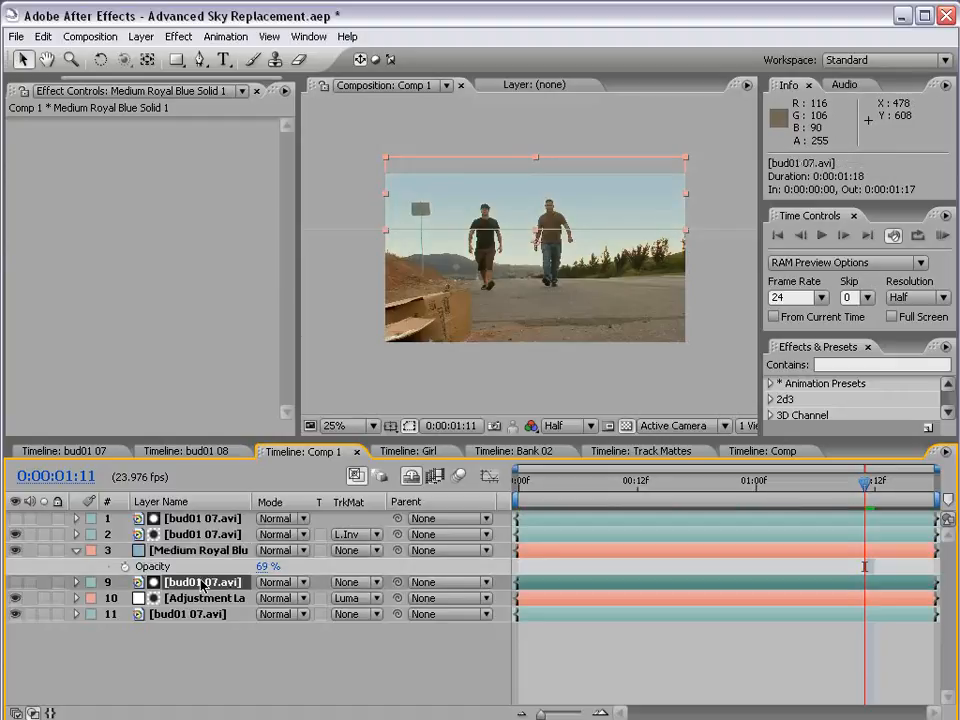
click(203, 613)
key(grave)
scroll(565, 348, up, 1)
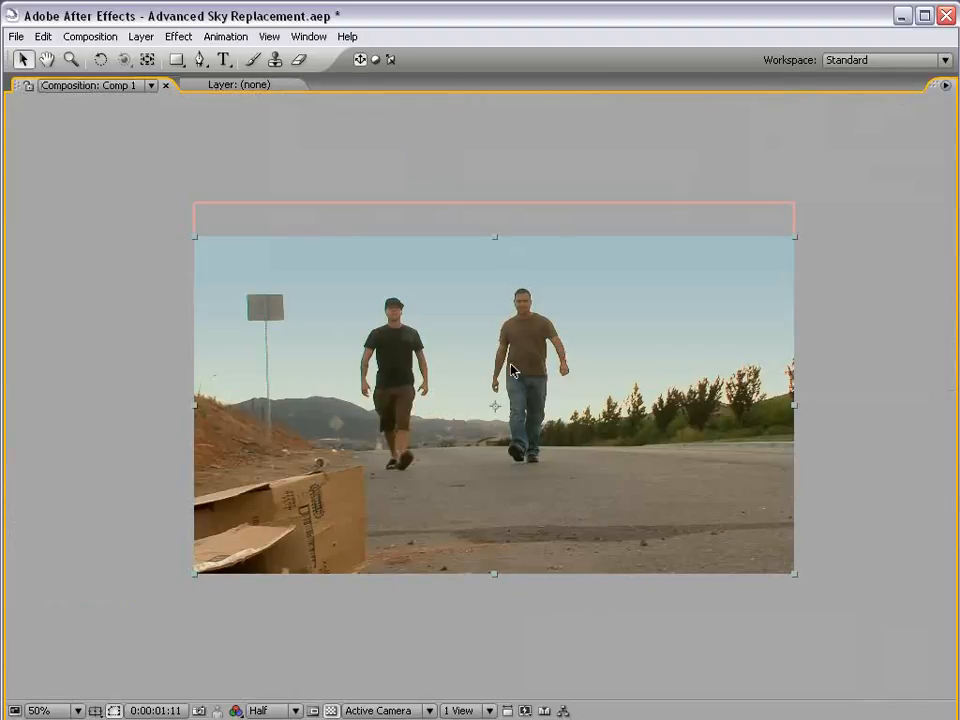
scroll(490, 364, down, 1)
key(grave)
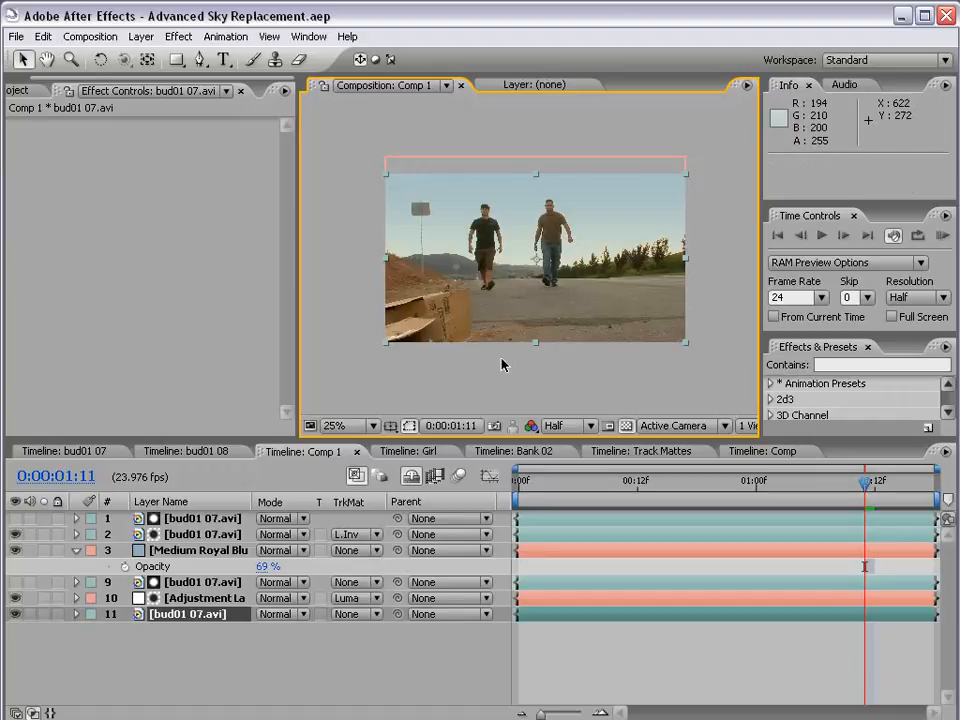
scroll(484, 300, up, 1)
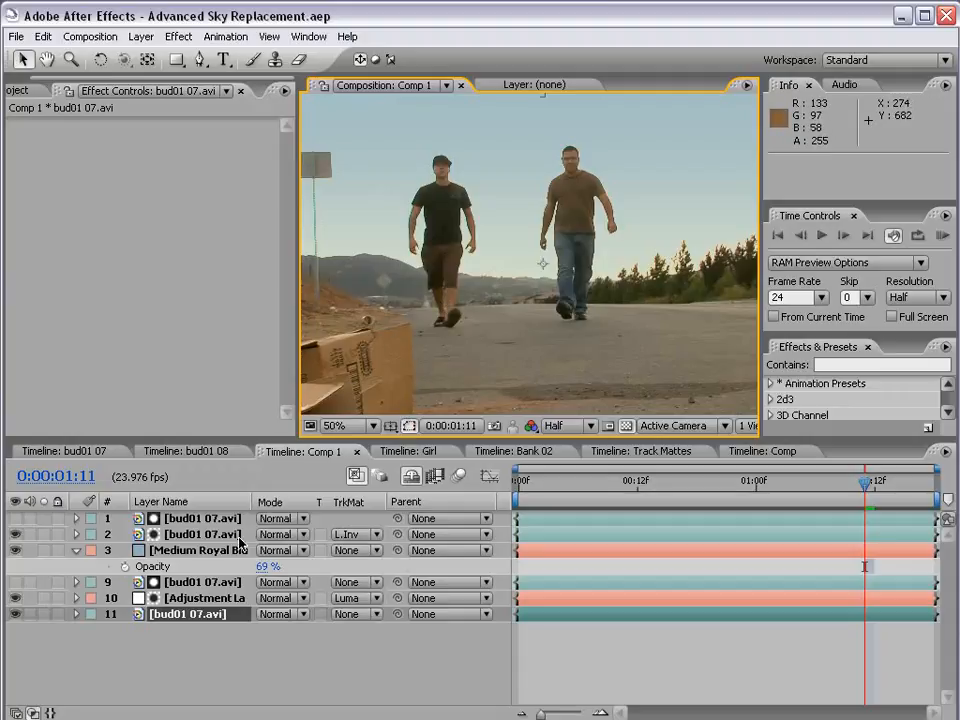
Open the Bank 02 composition with an enlarged viewer, mute its hidden Bank 02.avi layers and hide both adjustment layers
click(520, 452)
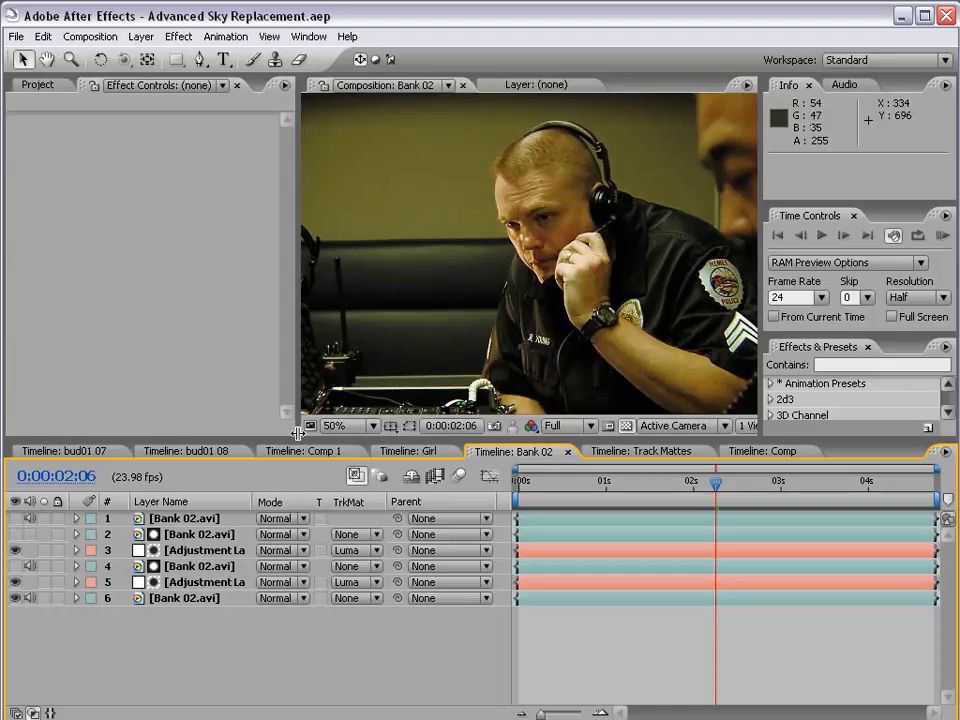
drag(297, 440, 217, 487)
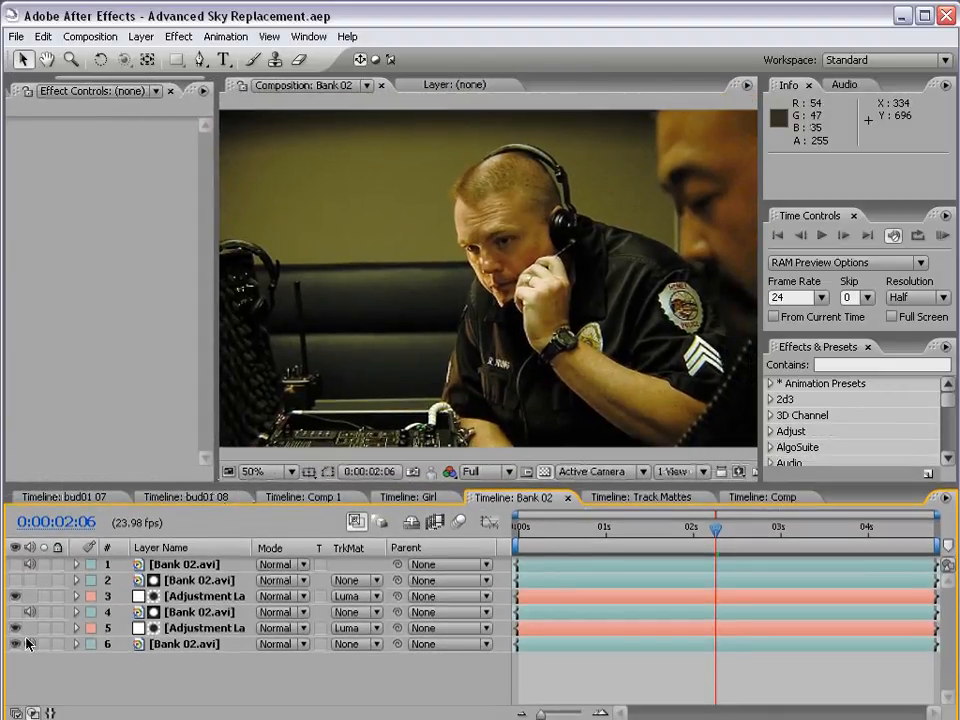
drag(32, 613, 30, 563)
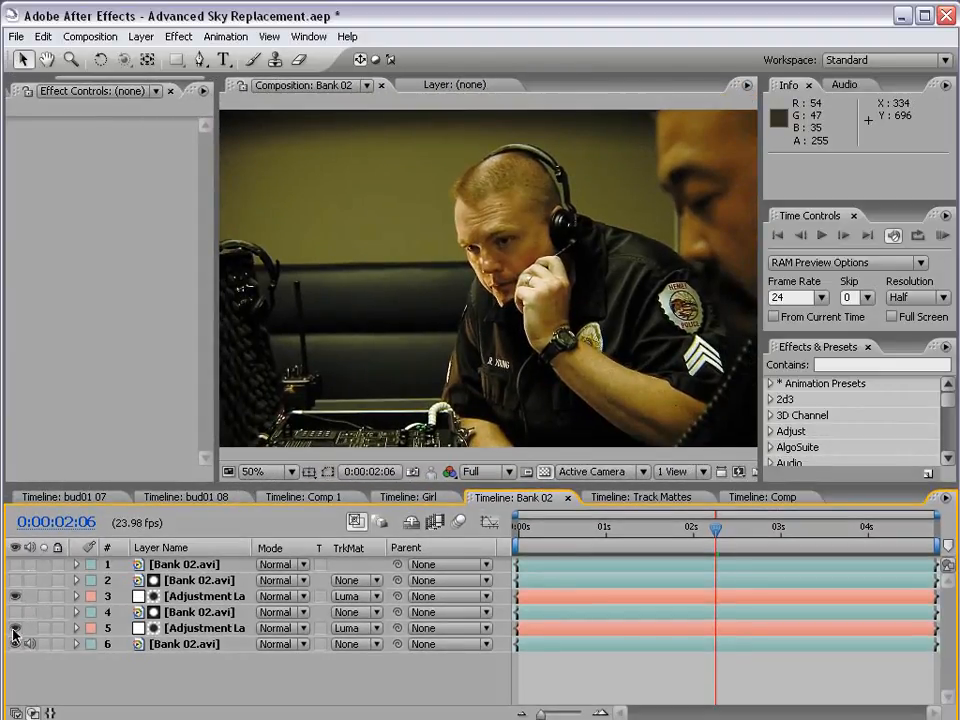
drag(14, 630, 15, 599)
Duplicate the base Bank 02.avi layer with the current time at 0:00:02:13, and mute the audio of both copies
click(170, 644)
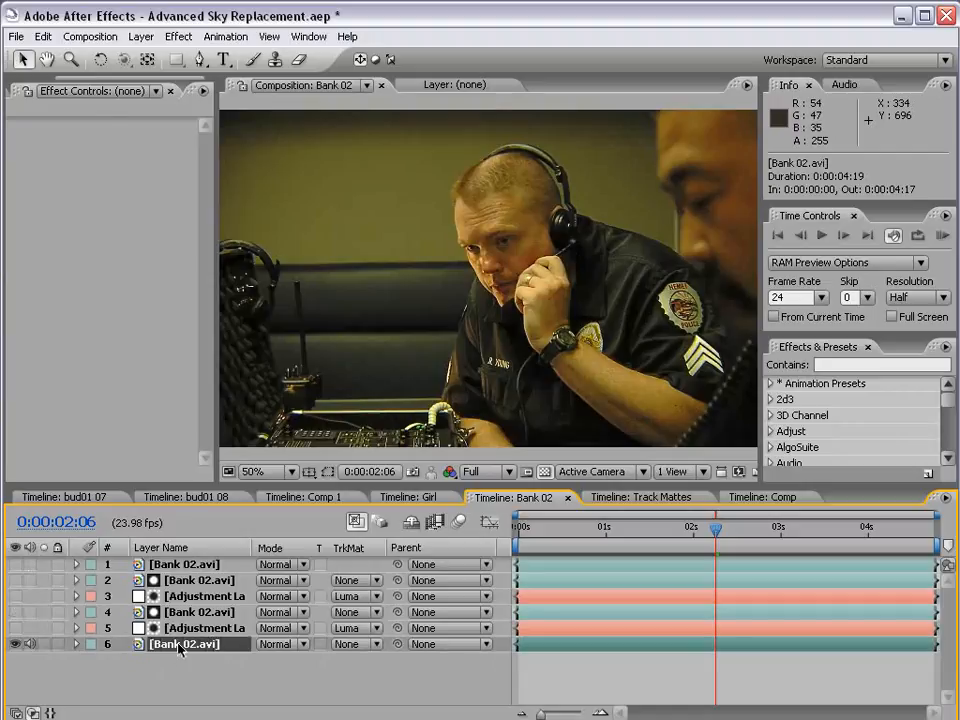
drag(713, 541, 743, 535)
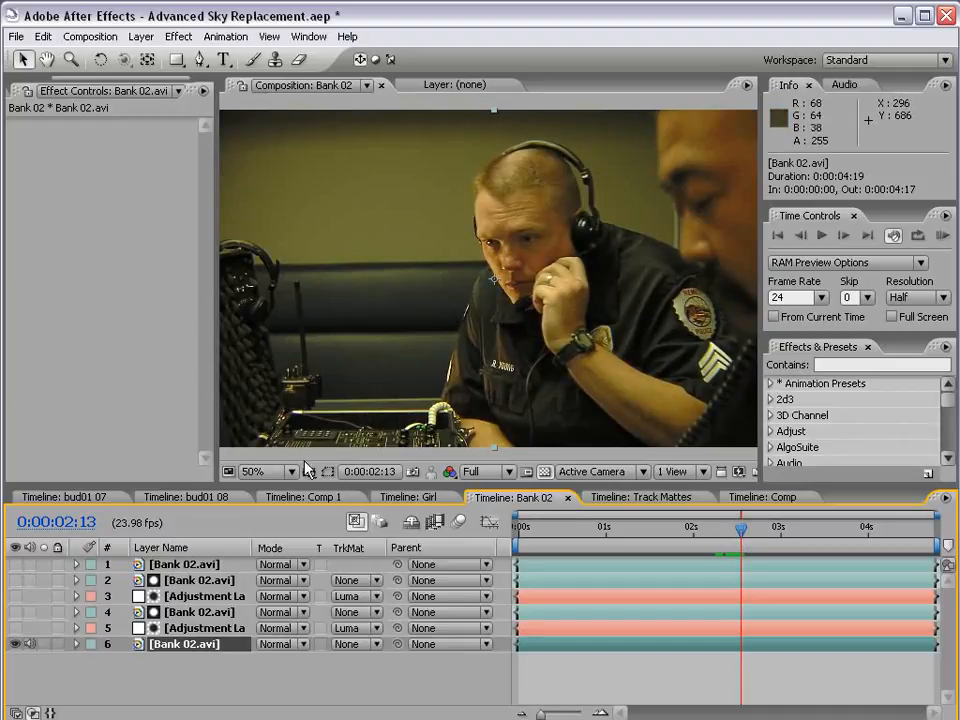
click(170, 672)
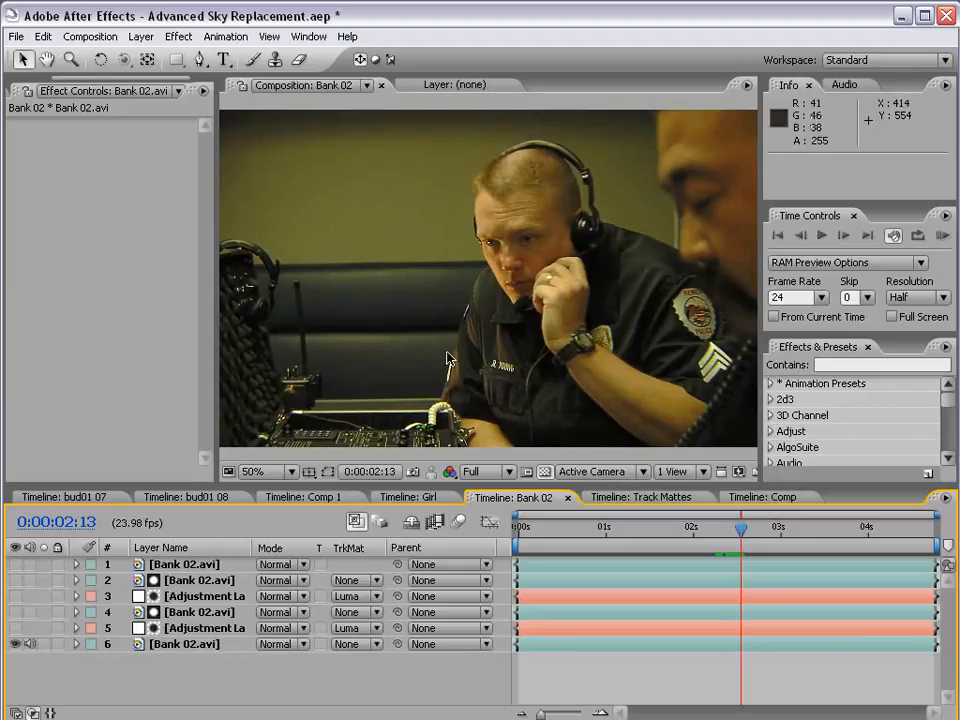
click(150, 645)
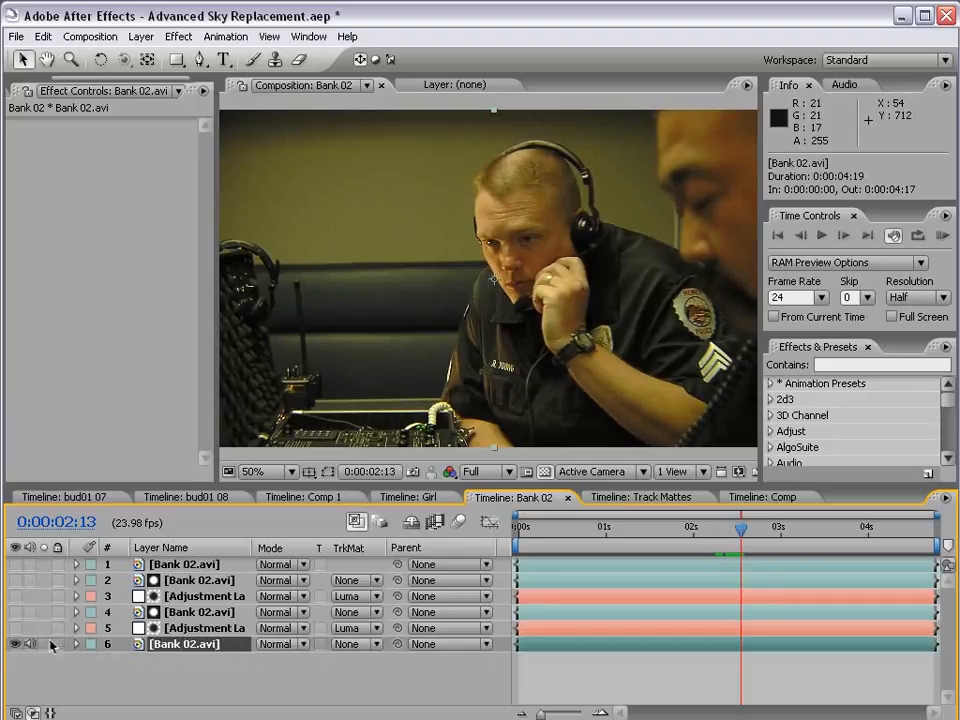
key(ctrl+d)
click(31, 645)
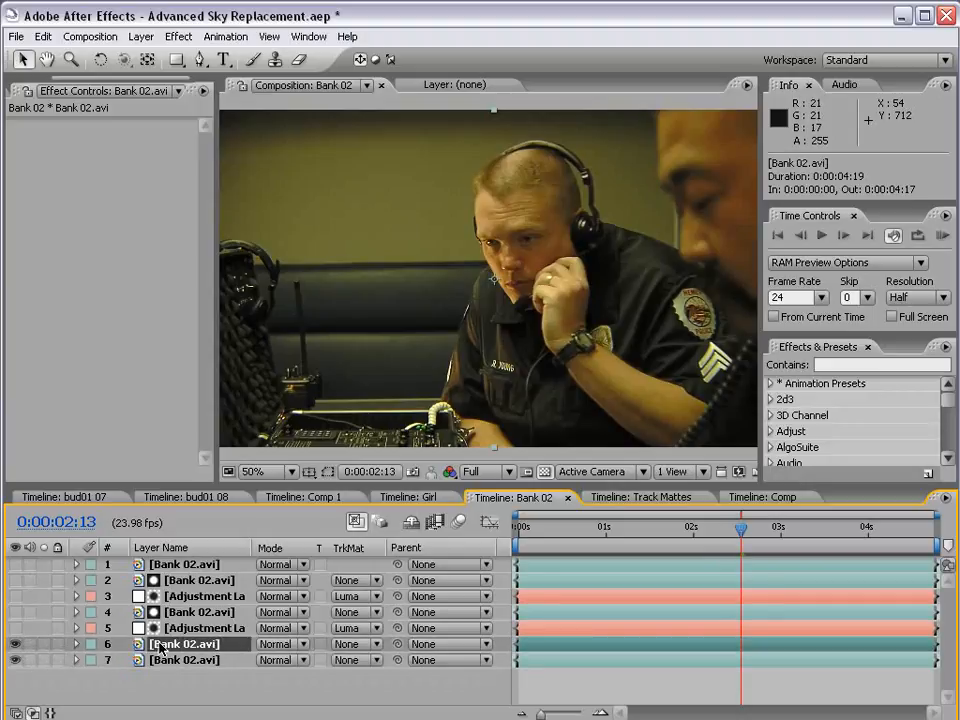
Apply the Colorama effect to the upper visible Bank 02.avi layer and set its output cycle to the Ramp Grey preset palette
click(179, 36)
mouse_move(250, 224)
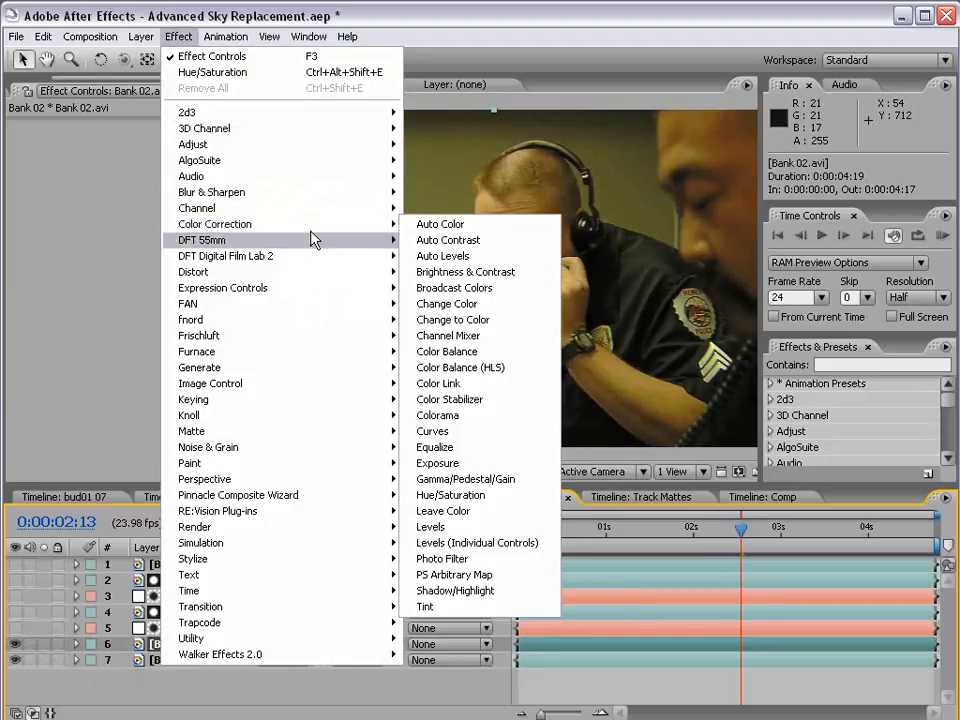
click(468, 422)
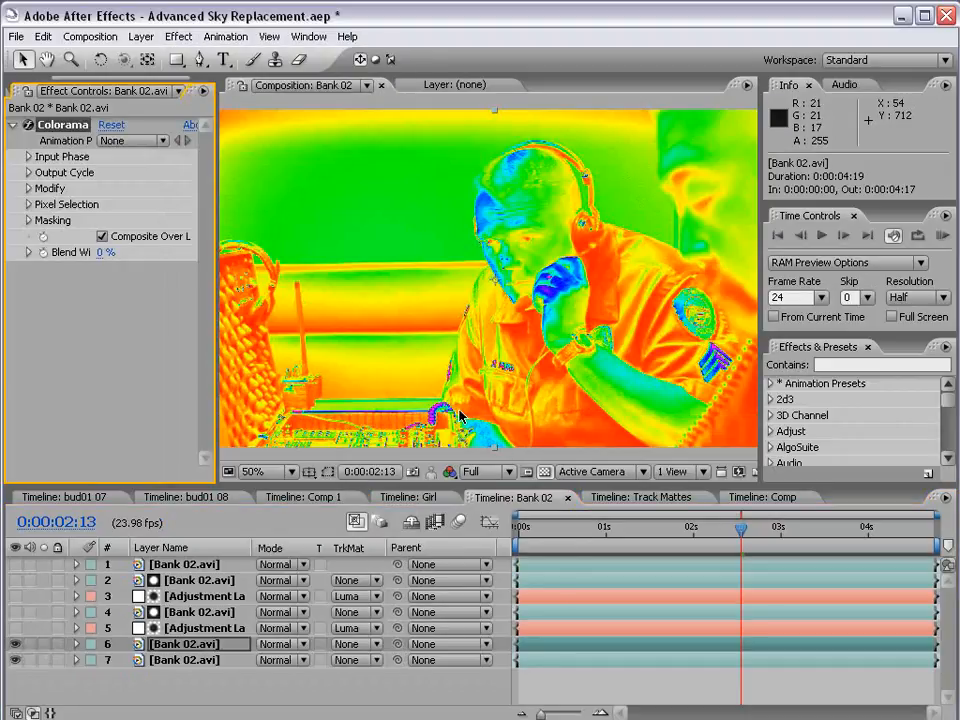
click(29, 173)
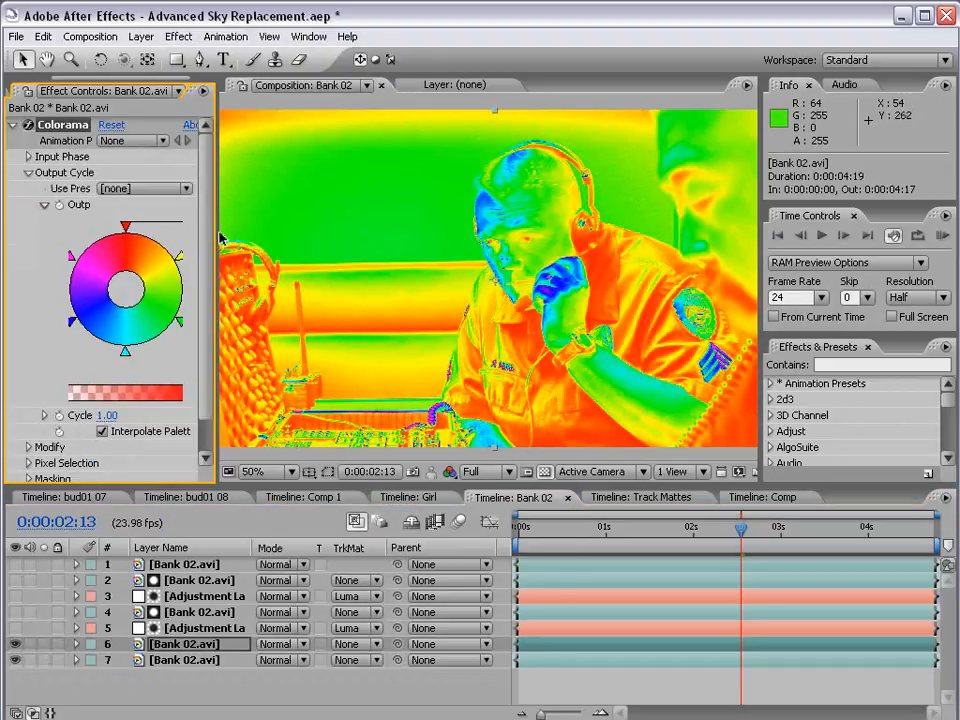
click(158, 189)
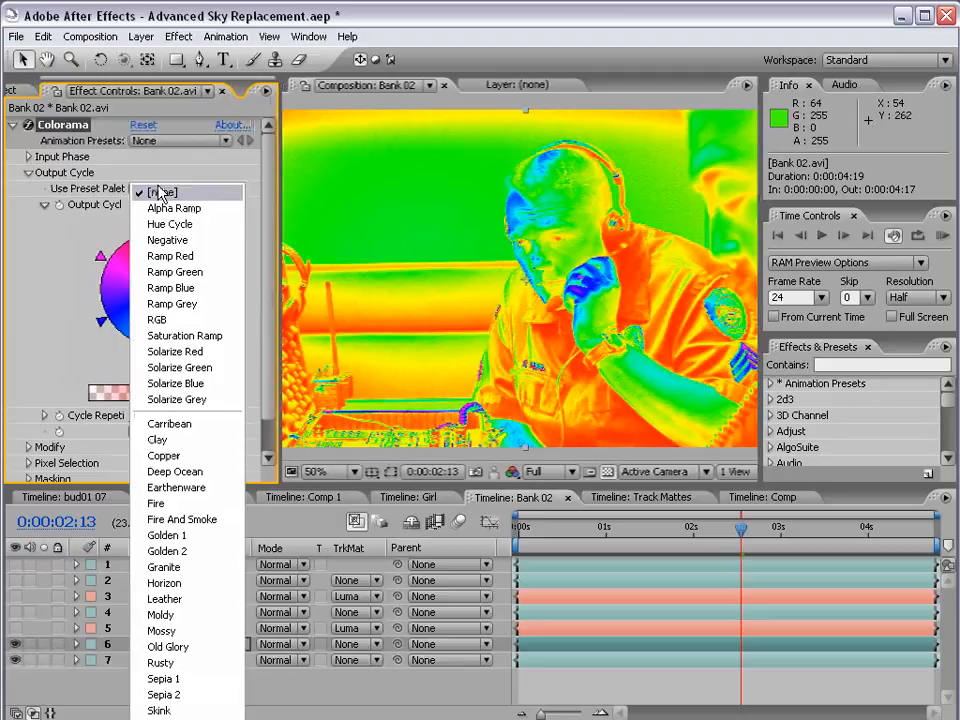
click(168, 305)
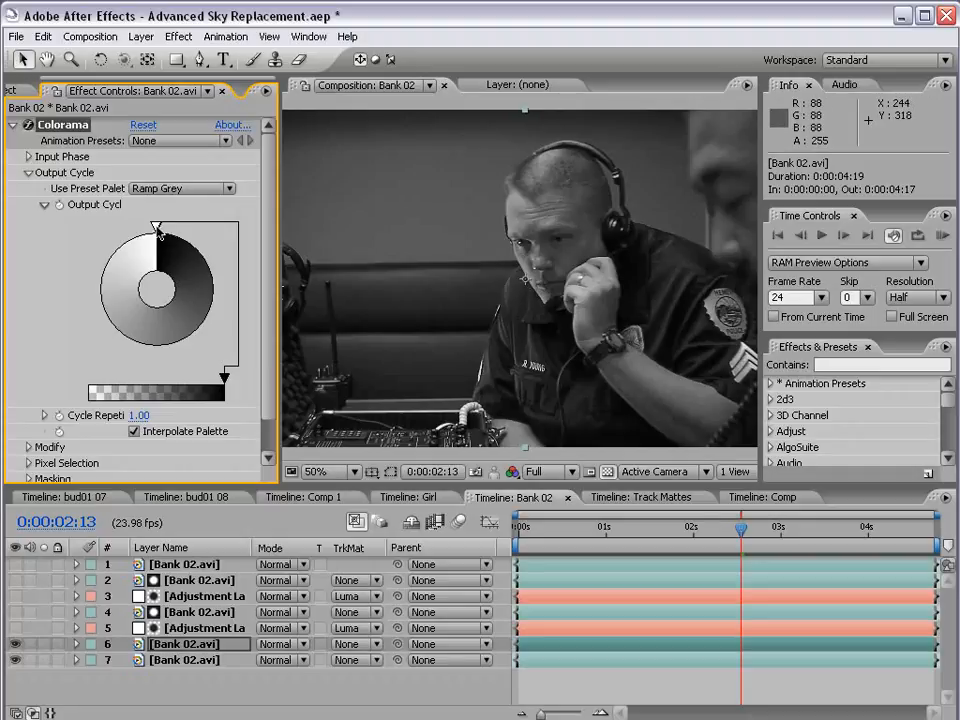
click(158, 231)
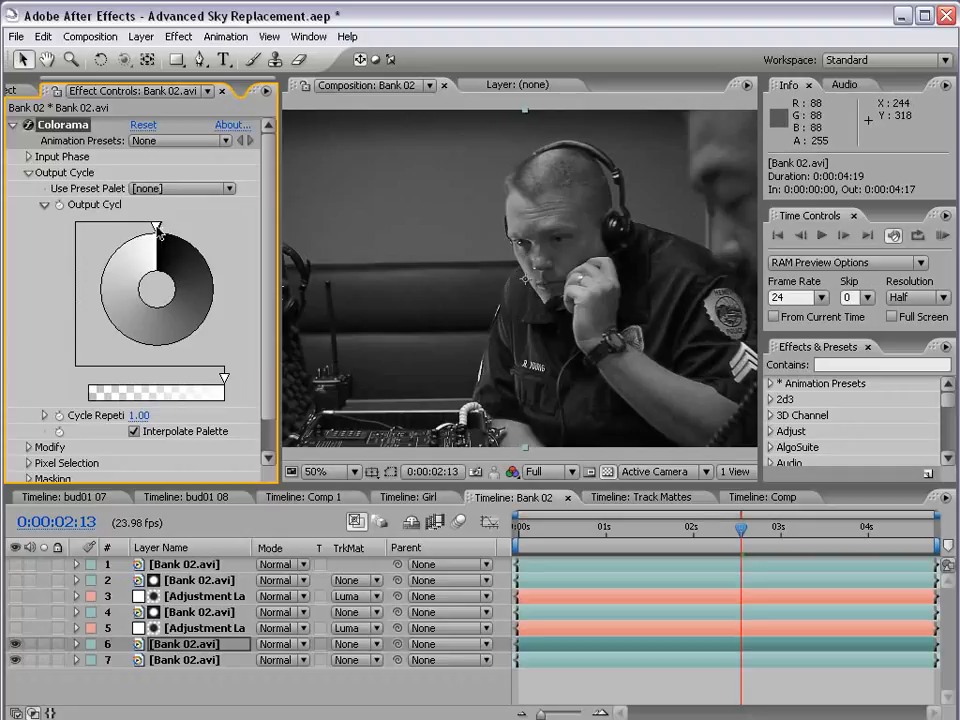
double_click(159, 230)
key(Return)
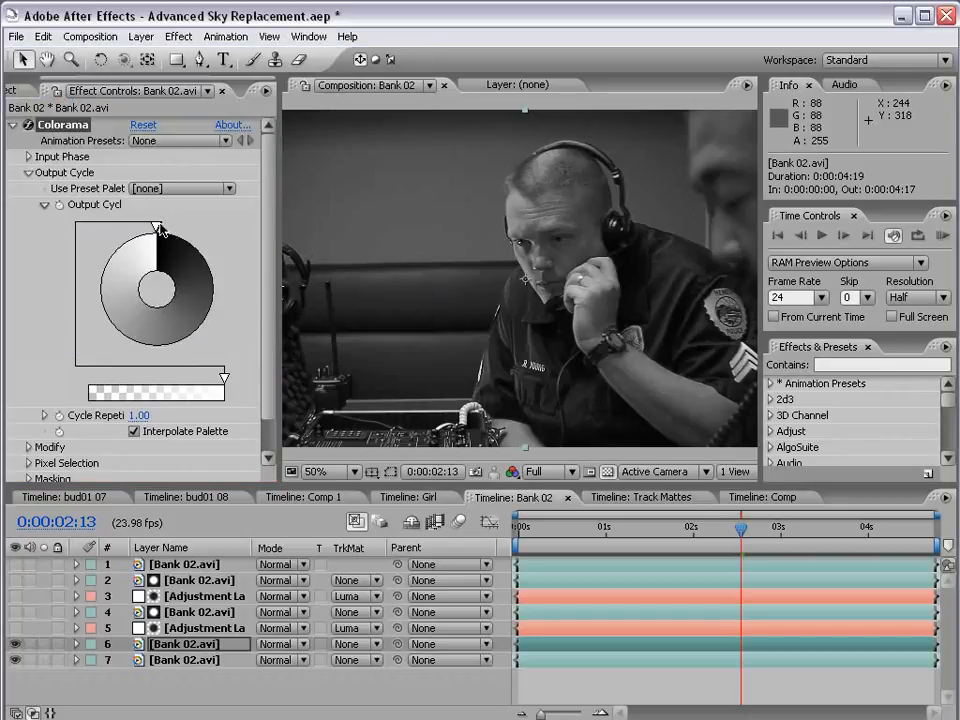
drag(158, 231, 119, 246)
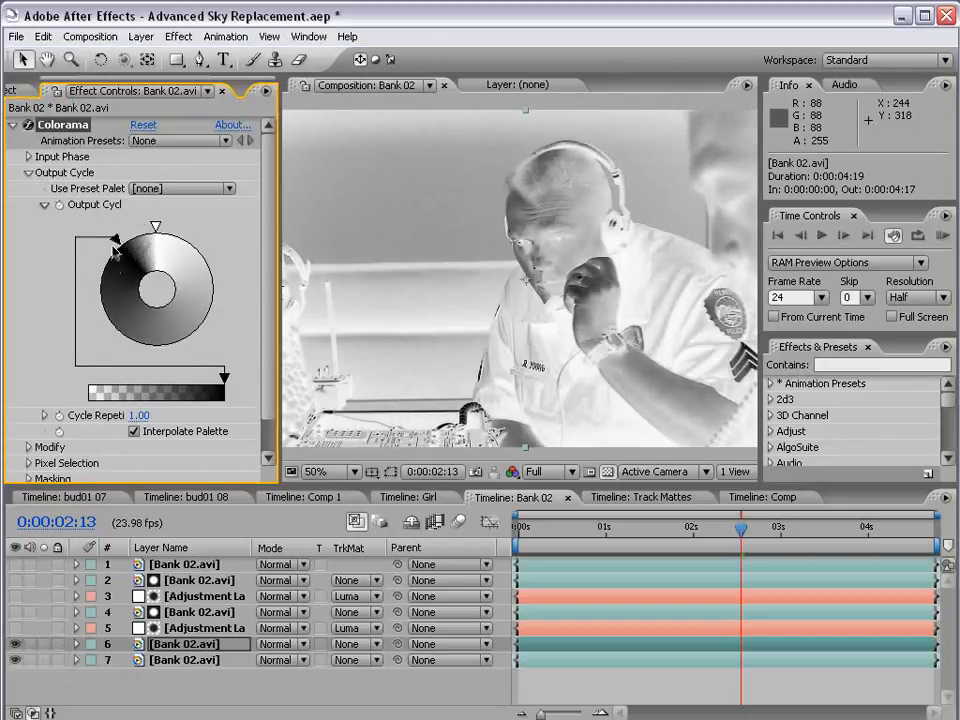
key(ctrl+z)
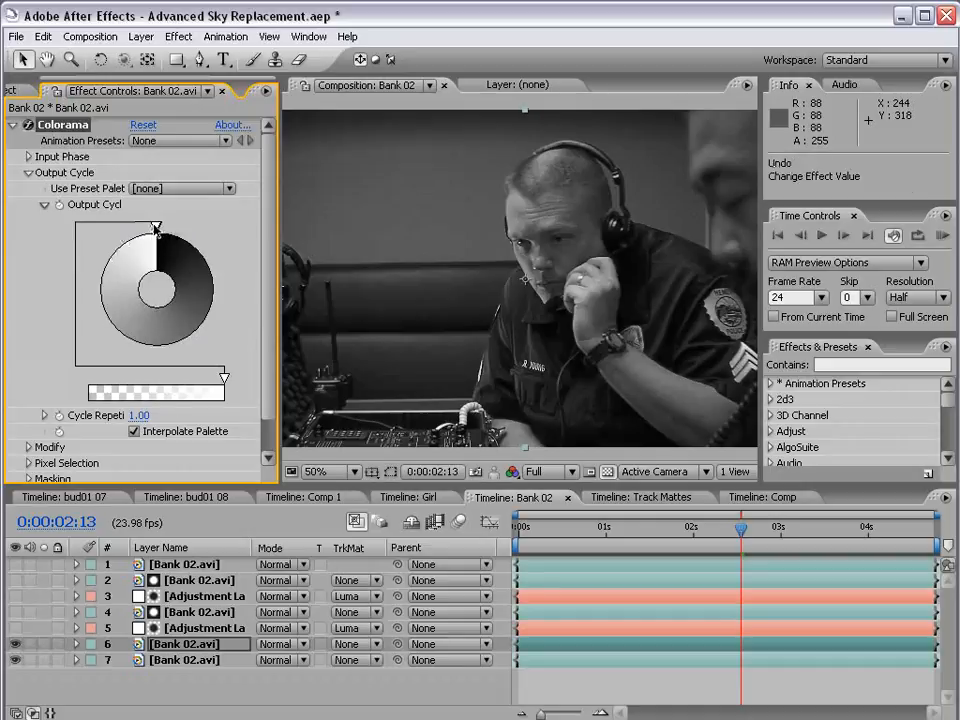
Invert Colorama's grey ramp by making the cycle's starting stop white and its ending stop black
double_click(160, 232)
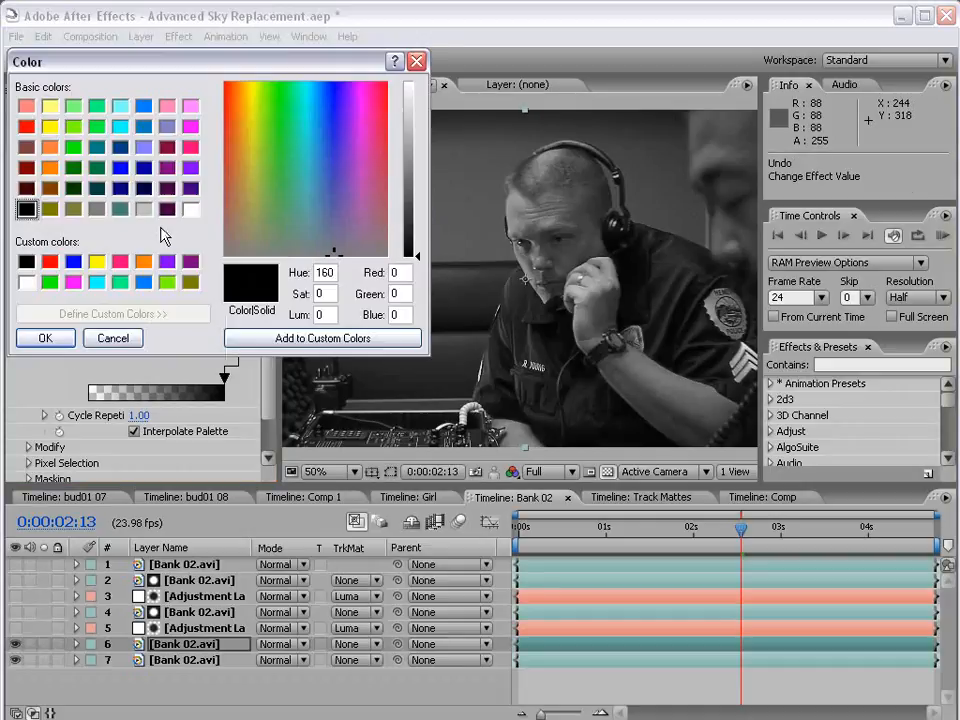
click(25, 283)
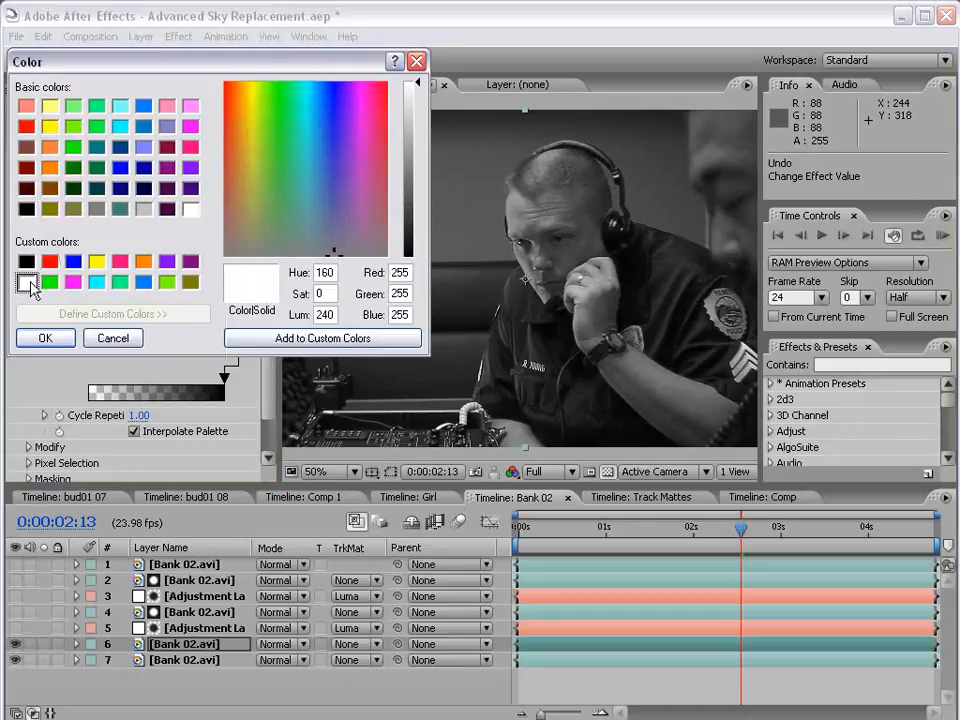
click(45, 338)
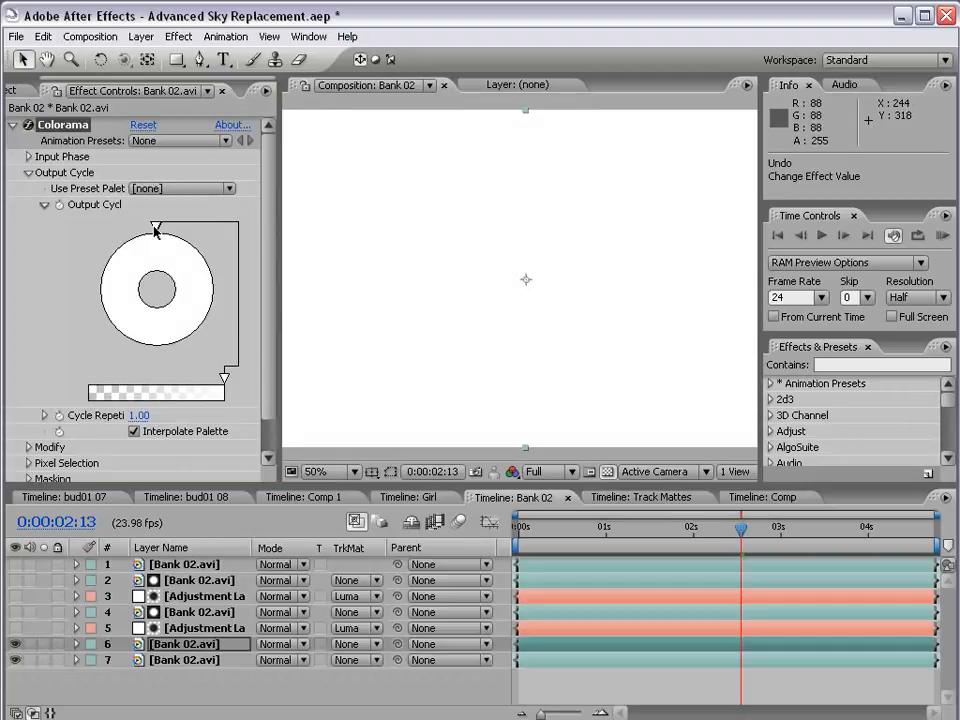
double_click(155, 232)
click(25, 262)
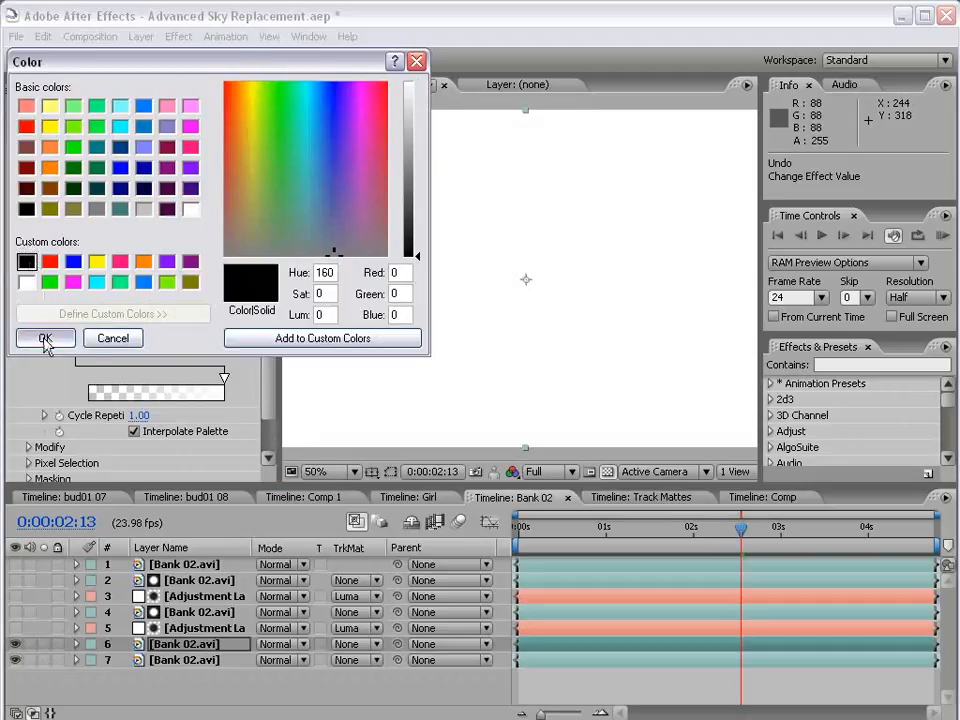
click(45, 338)
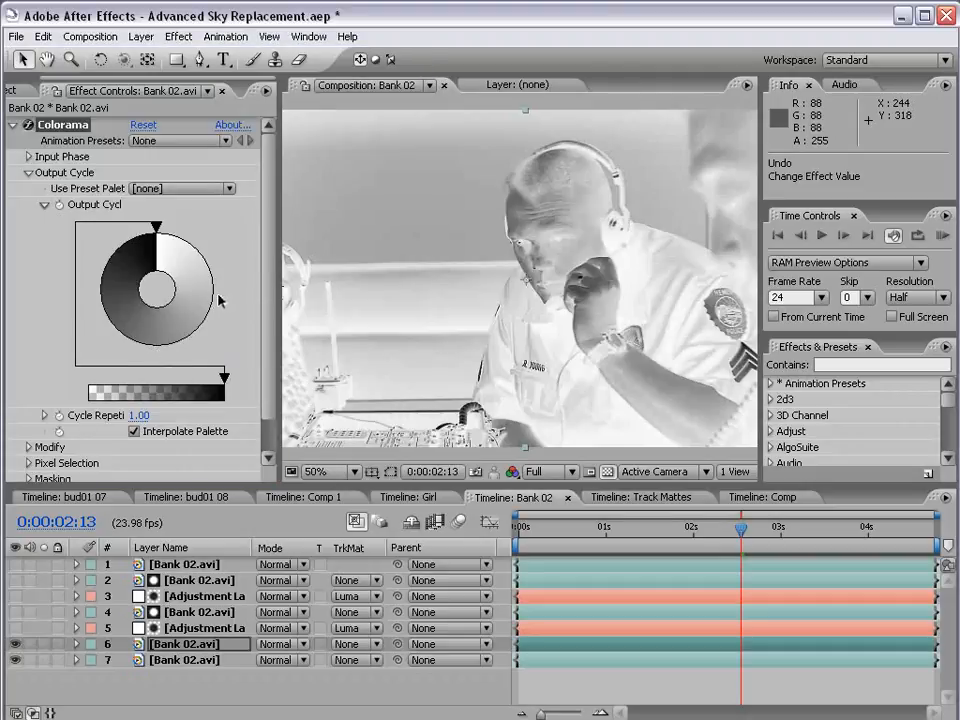
Add a black colour stop about a quarter of the way round Colorama's output cycle
double_click(157, 228)
click(25, 262)
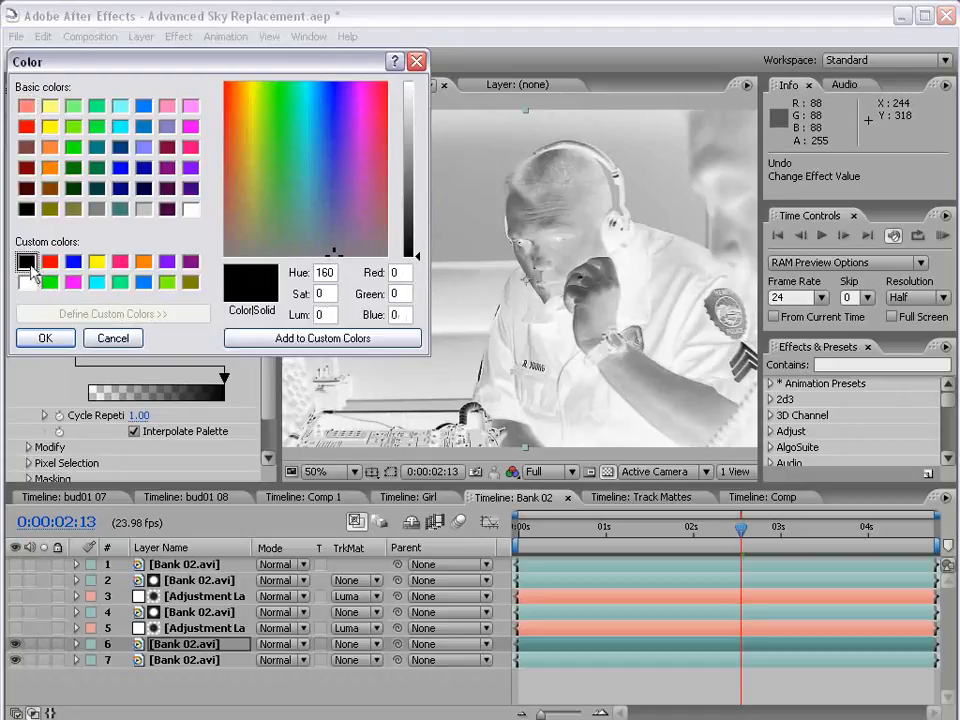
click(47, 340)
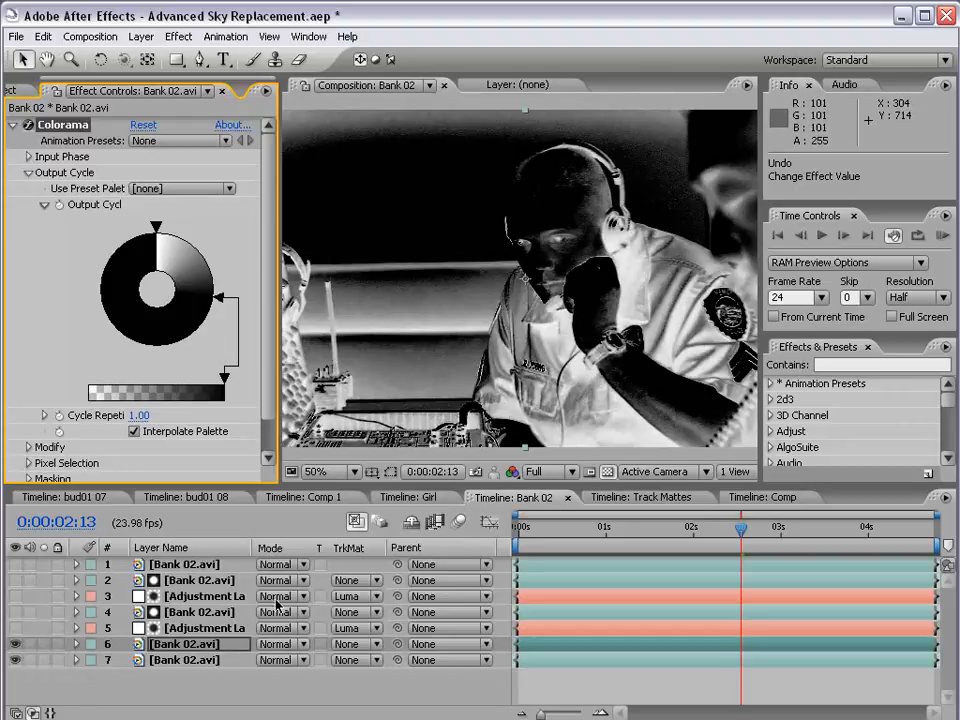
Create an adjustment layer with a Curves effect and place it between the two visible Bank 02.avi layers
click(138, 40)
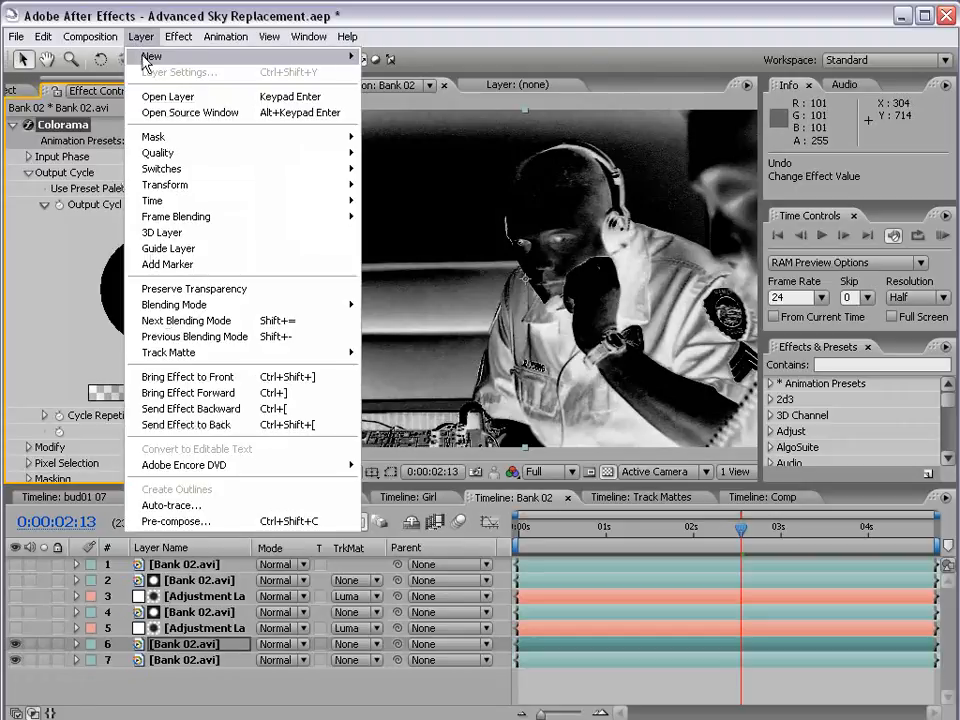
mouse_move(148, 58)
click(392, 134)
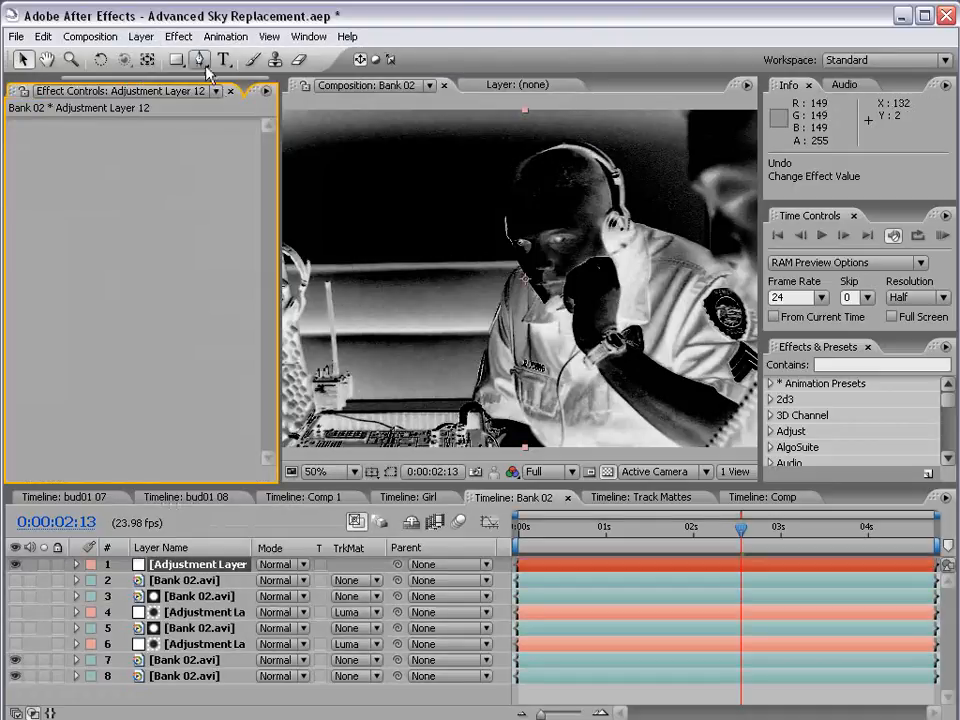
click(178, 36)
mouse_move(205, 232)
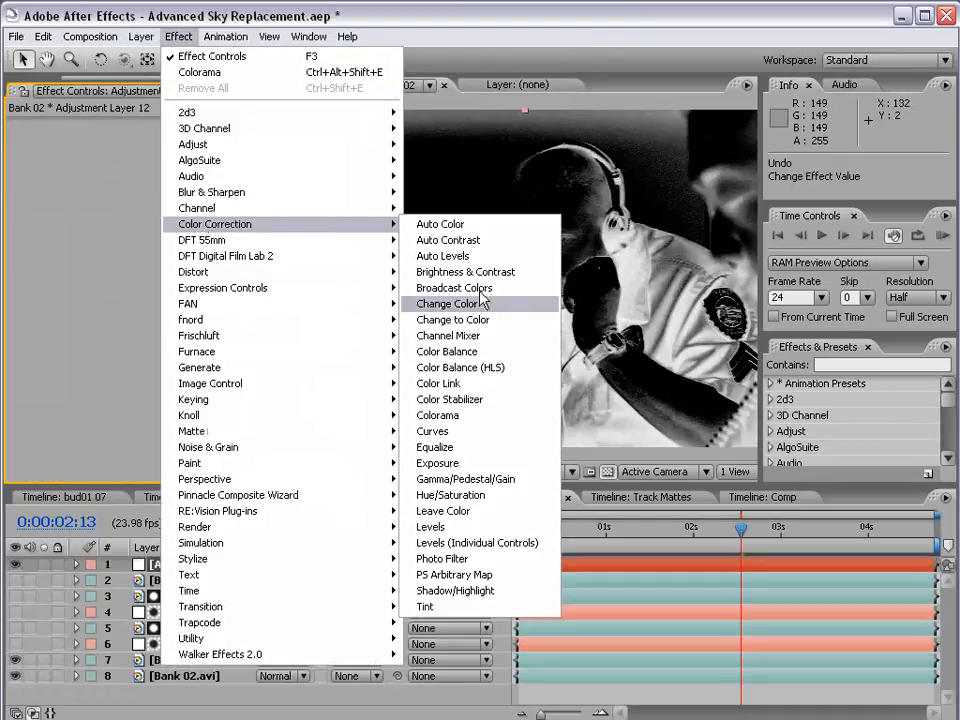
click(448, 430)
drag(165, 573, 162, 668)
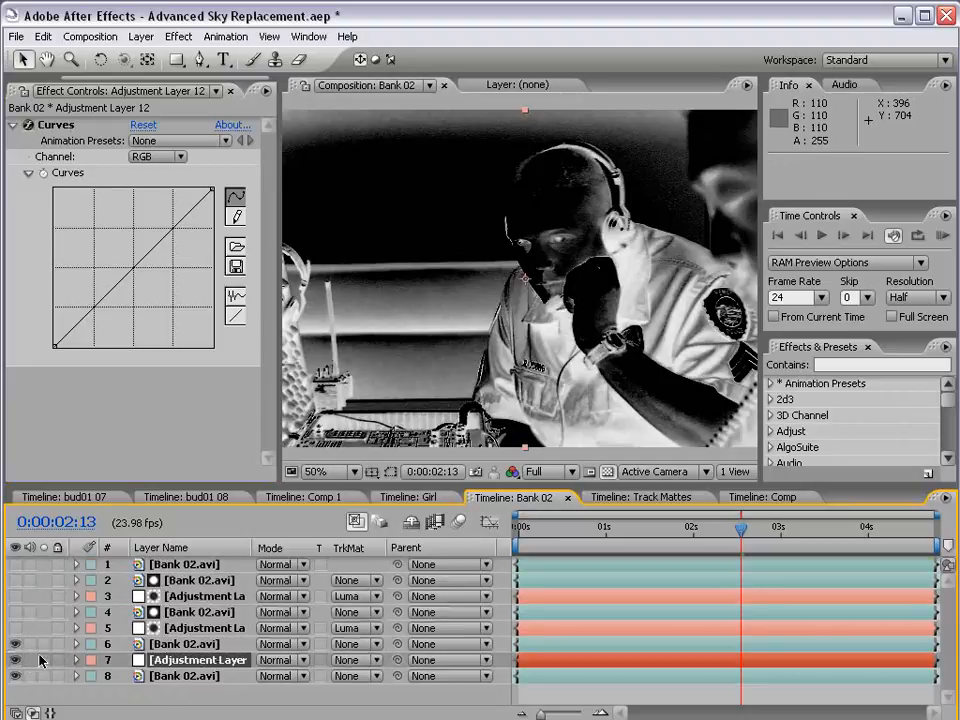
Toggle the Colorama layer's visibility off and on, and make it the luma matte of the new adjustment layer
click(162, 646)
click(15, 644)
click(15, 644)
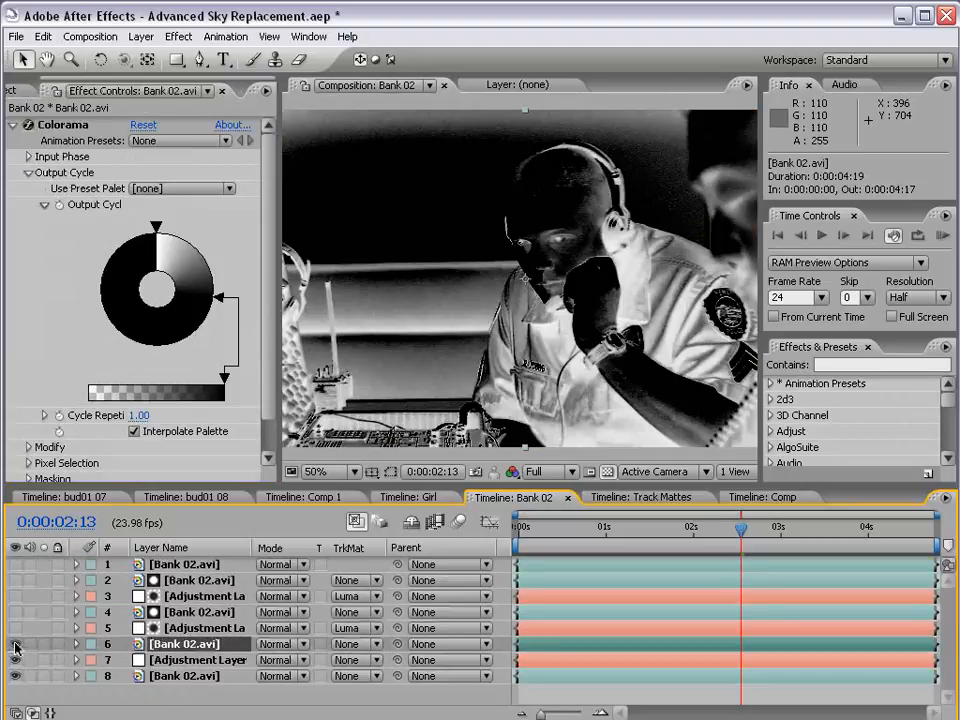
click(360, 662)
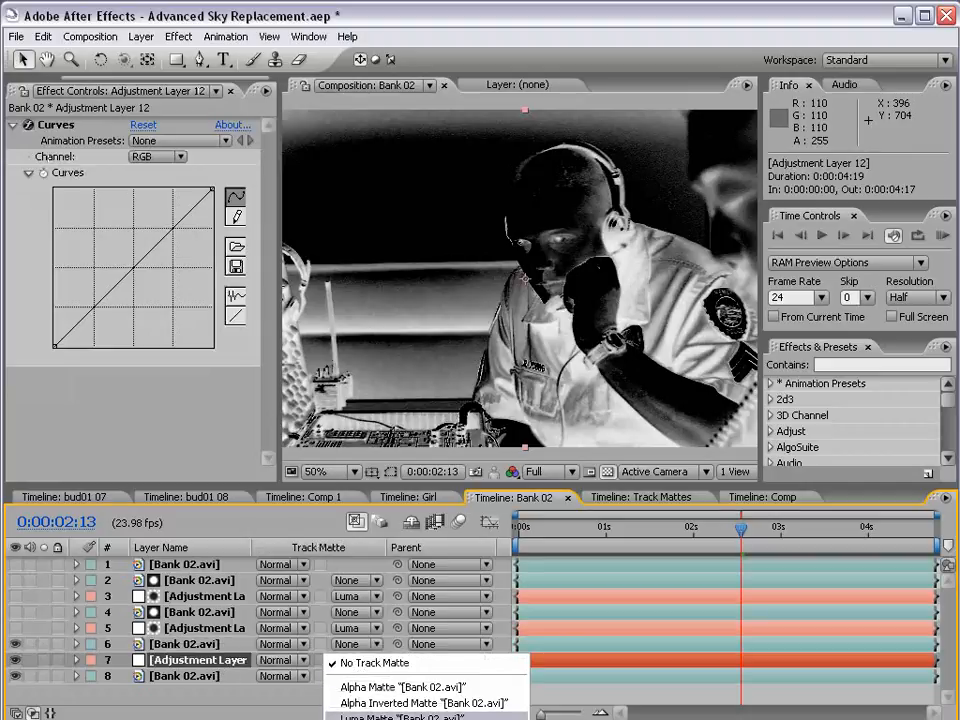
click(307, 483)
drag(307, 483, 307, 437)
click(350, 612)
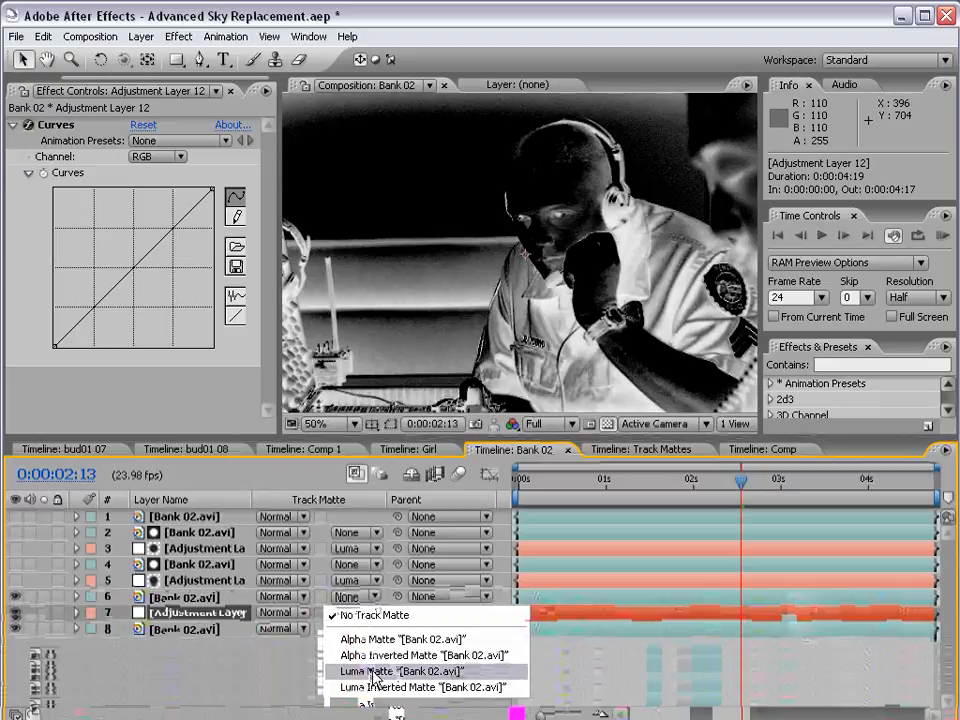
click(370, 672)
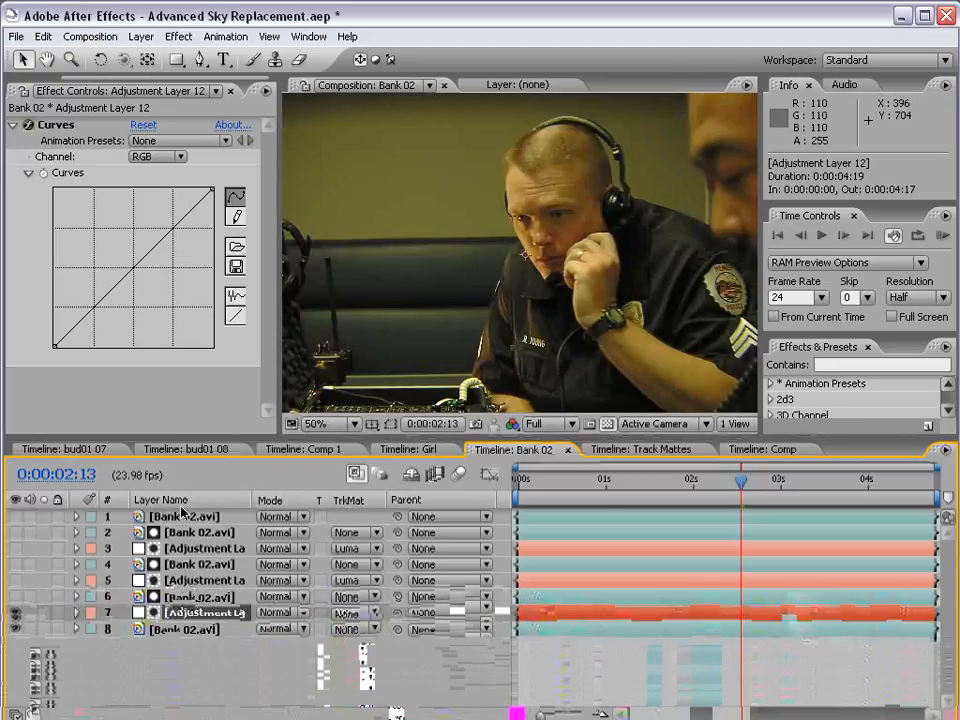
Bend the adjustment layer's RGB curve below the diagonal to darken the matted shadows, and inspect the arm and uniform at 100%
drag(133, 272, 115, 232)
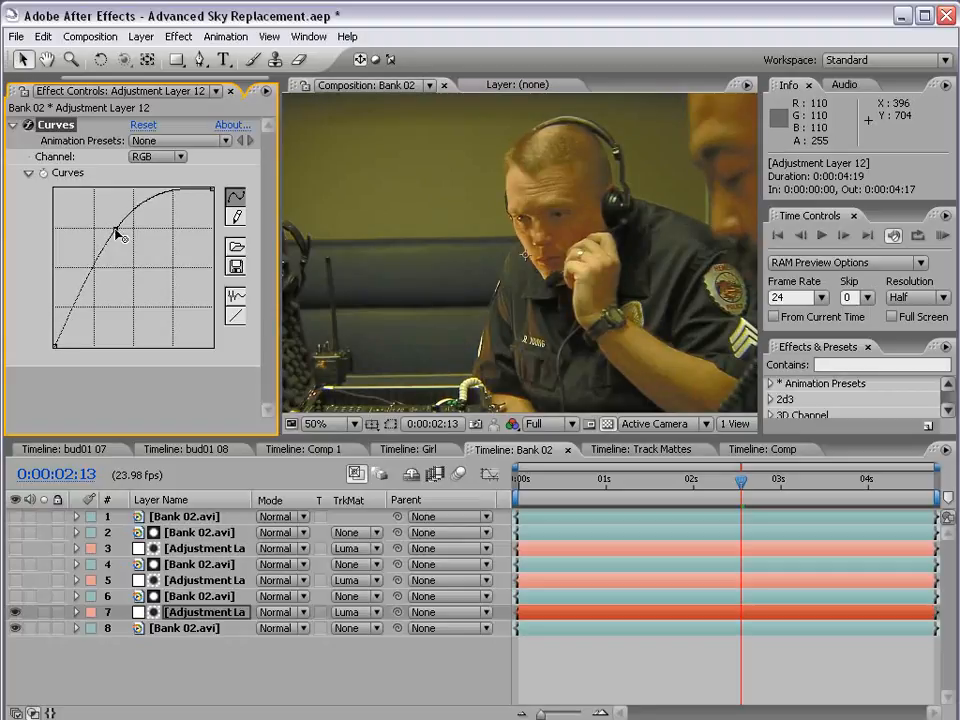
drag(117, 231, 167, 264)
scroll(630, 324, up, 1)
key(space)
drag(651, 282, 525, 300)
drag(625, 346, 439, 172)
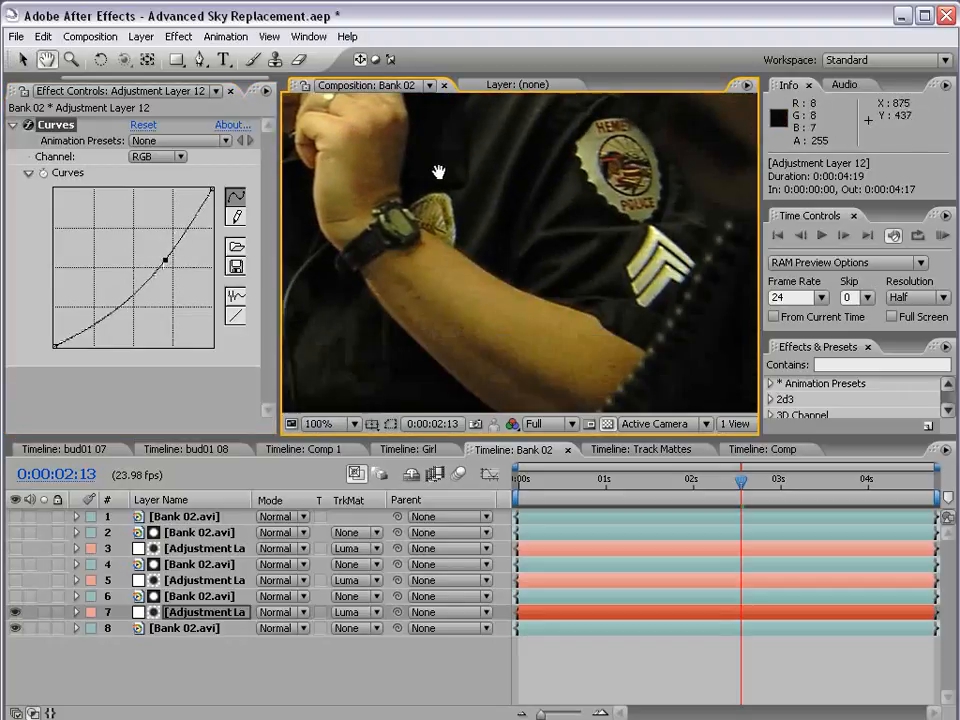
scroll(500, 240, down, 1)
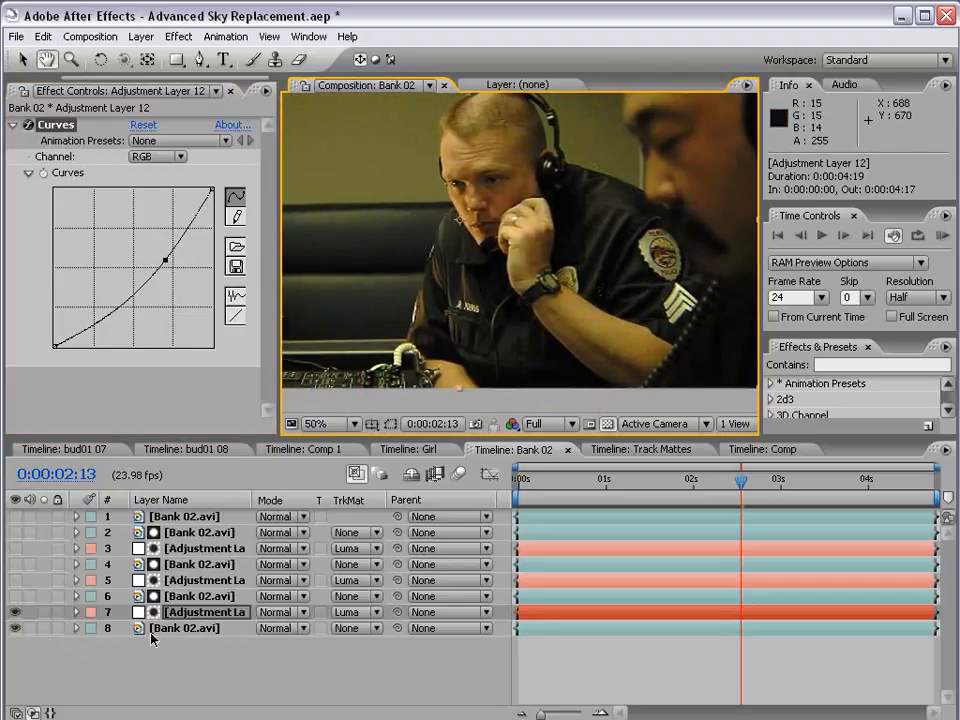
In the matte layer's Colorama output cycle, move the black stop to about two-thirds and add a white stop at about one-third
key(ctrl+Up)
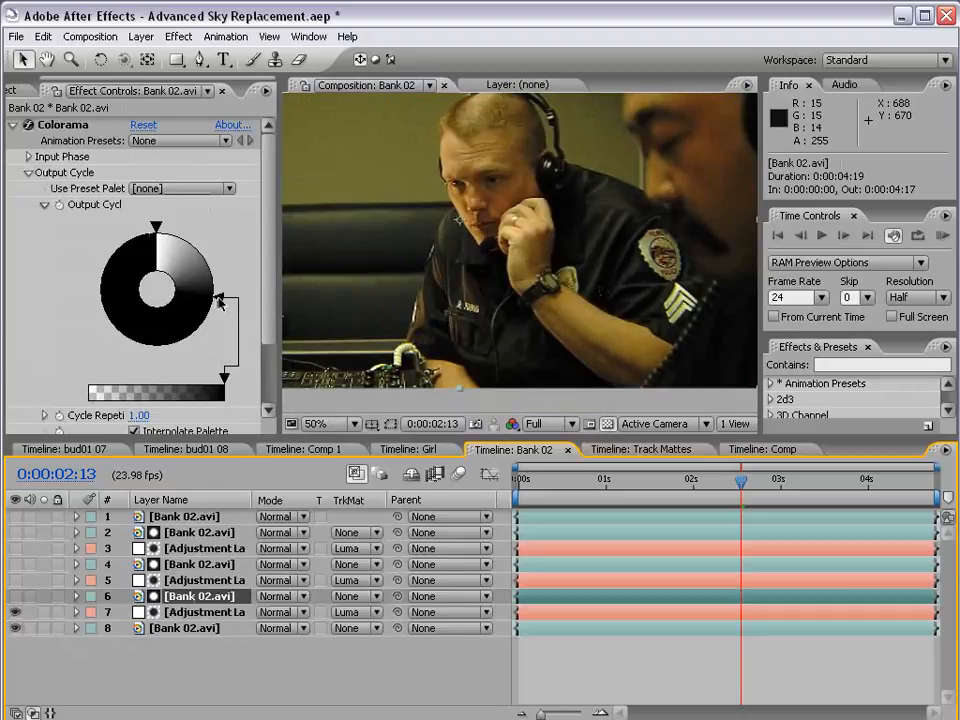
drag(220, 302, 102, 322)
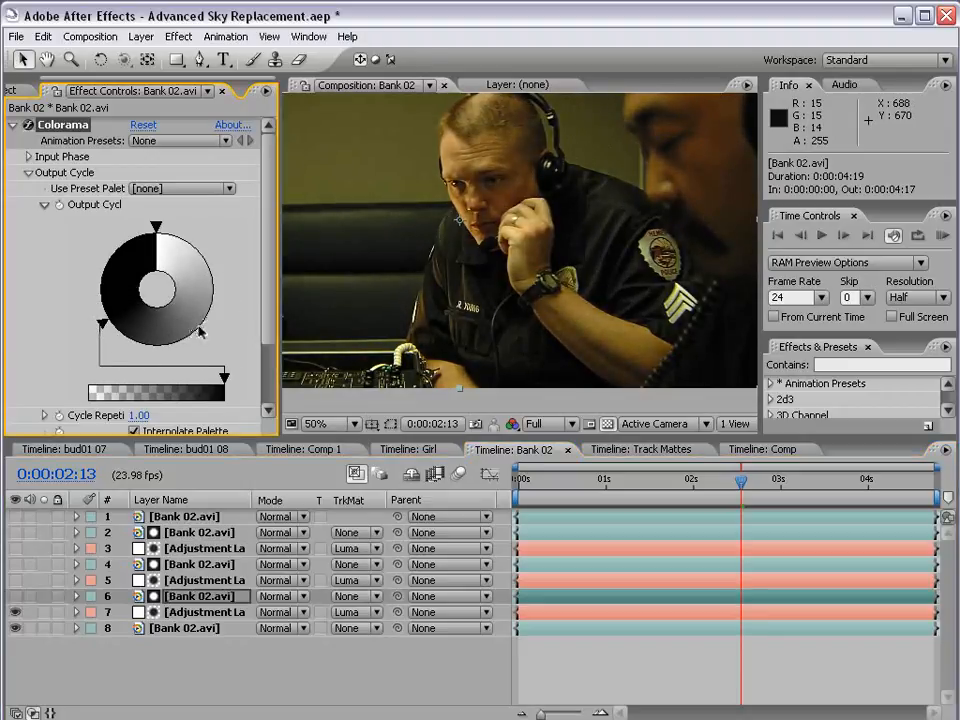
double_click(200, 332)
click(24, 281)
click(43, 336)
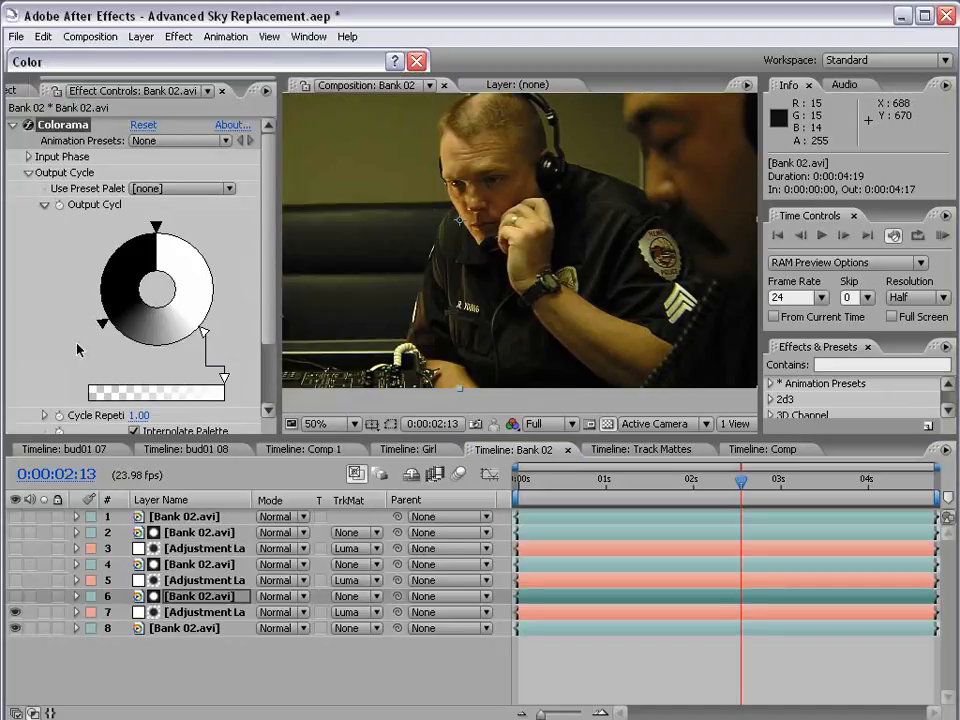
drag(204, 332, 184, 315)
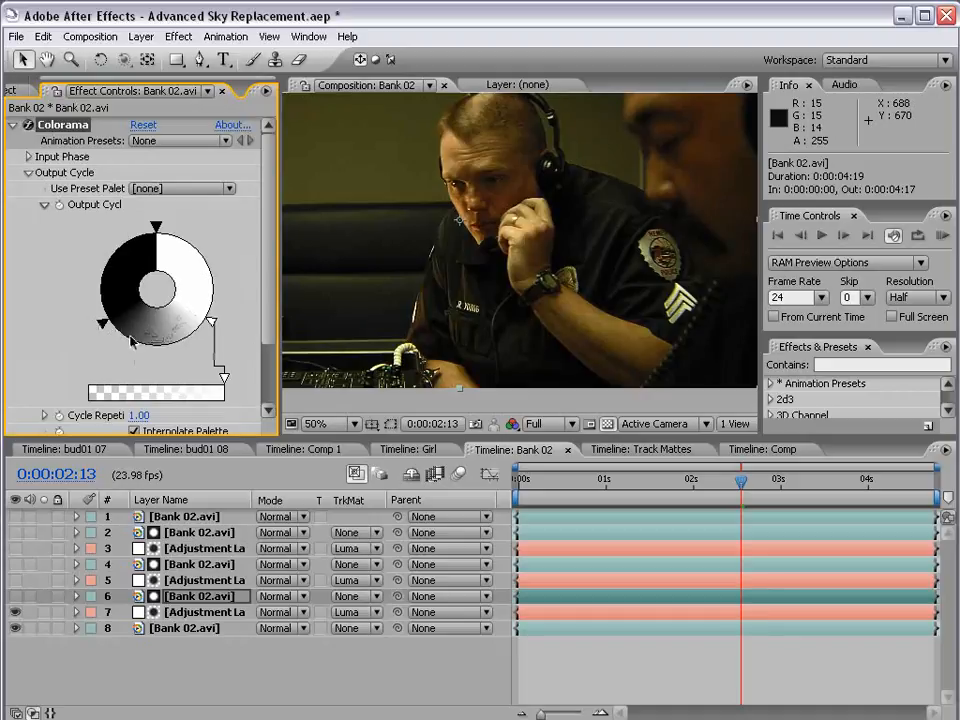
mouse_move(103, 323)
mouse_down()
mouse_move(140, 346)
mouse_move(105, 328)
mouse_up()
Compare the image with and without the Curves adjustment layer, and show the Colorama matte layer for inspection
click(15, 611)
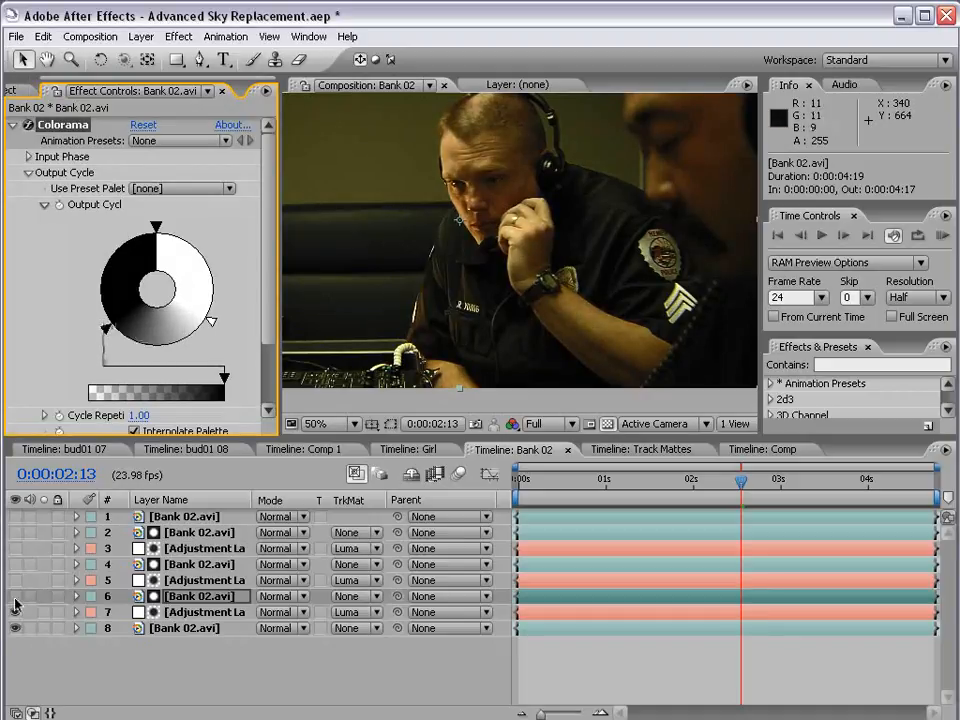
click(15, 612)
click(15, 596)
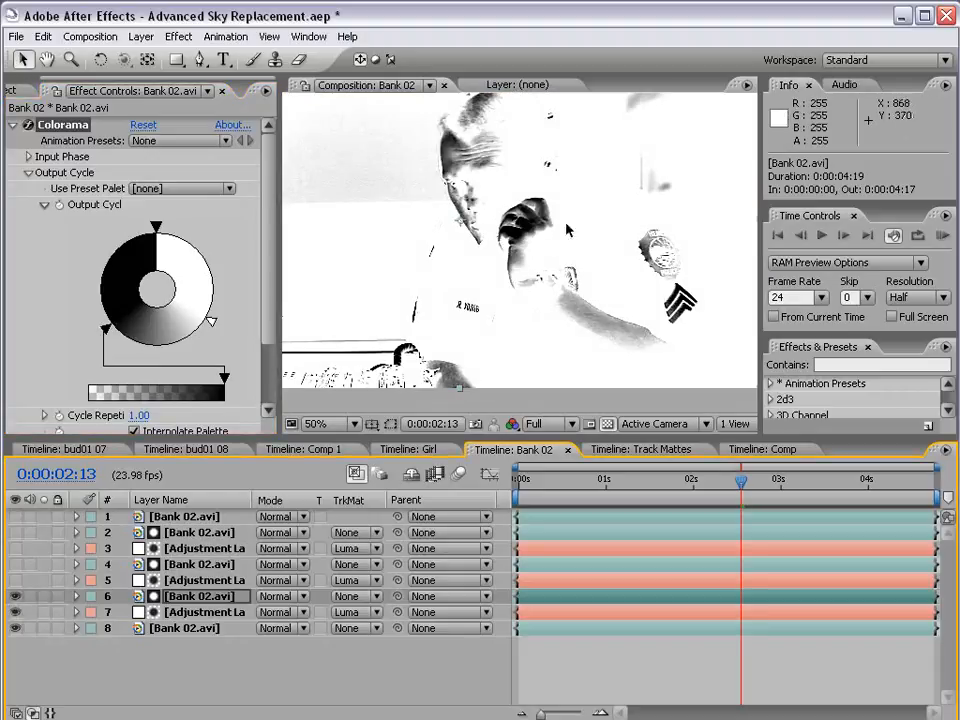